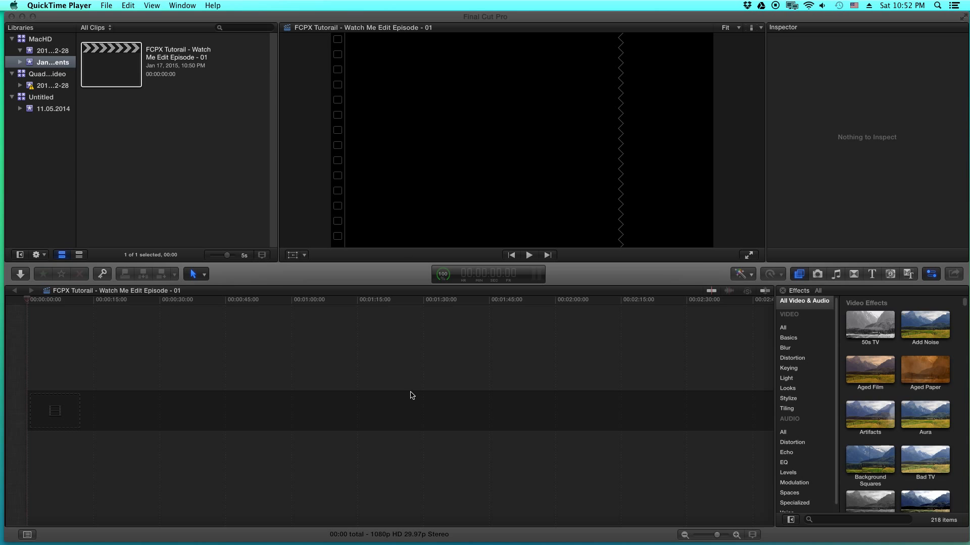
Start a media import and open the CarsAndCoffee-Nov folder on the WIN HD drive
{"action": "left_click", "coordinate": [120, 71]}
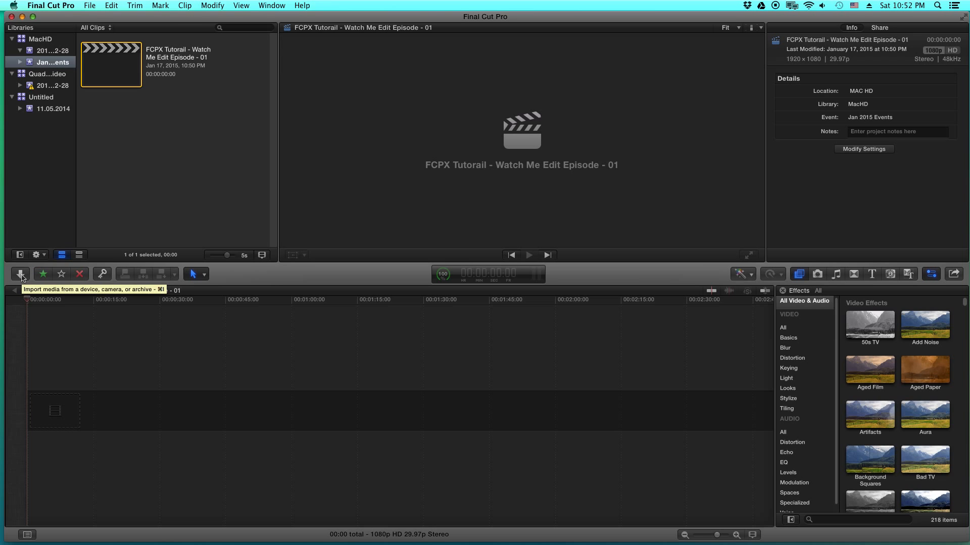
{"action": "left_click", "coordinate": [89, 4]}
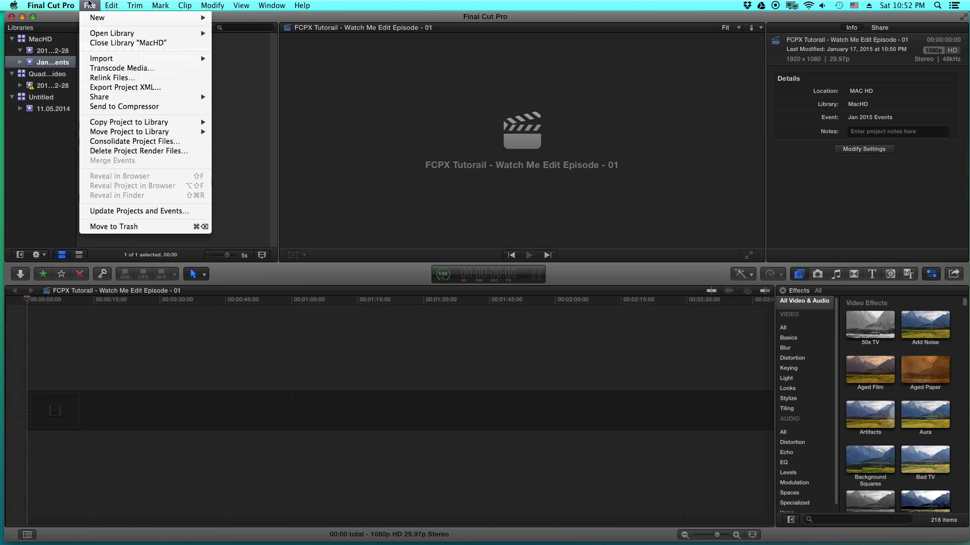
{"action": "left_click", "coordinate": [90, 6]}
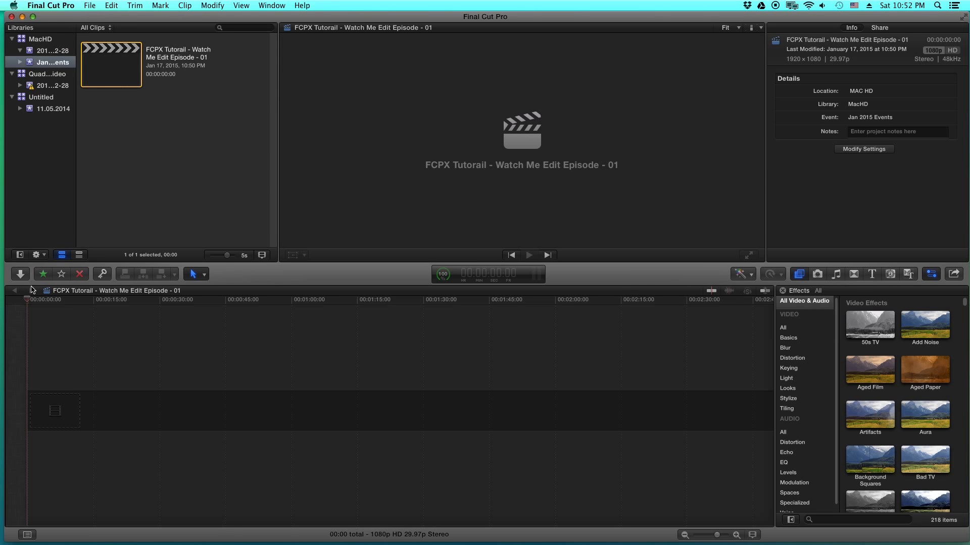
{"action": "left_click", "coordinate": [21, 274]}
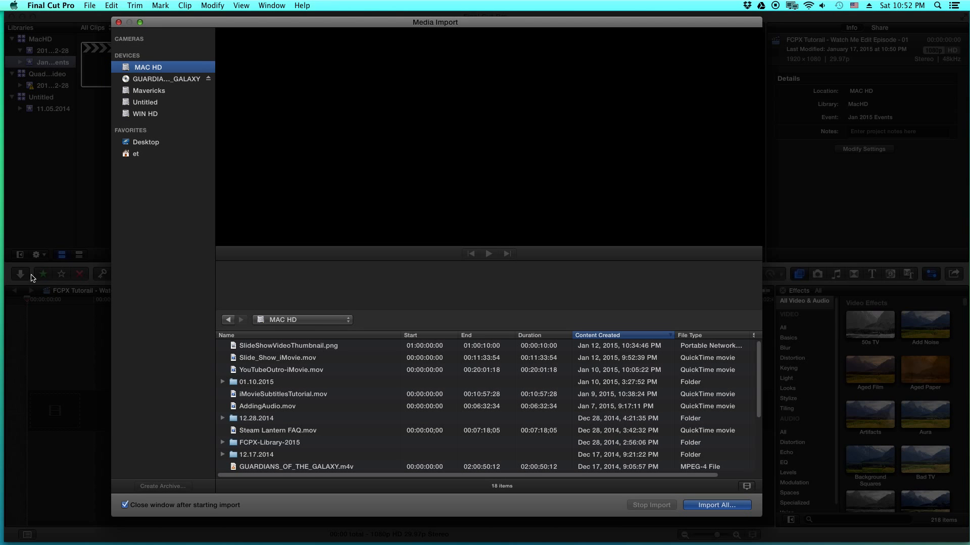
{"action": "left_click", "coordinate": [128, 116]}
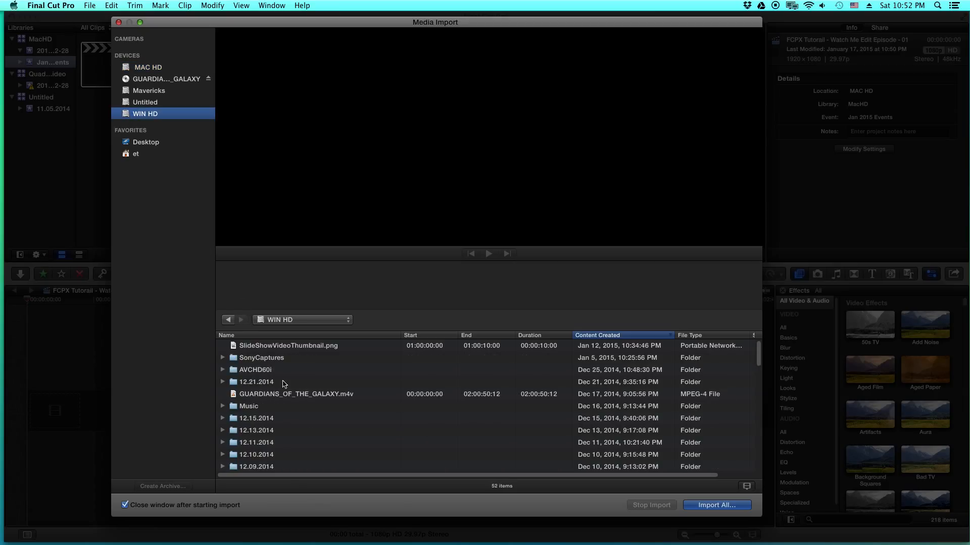
{"action": "scroll", "coordinate": [284, 385], "scroll_direction": "down", "scroll_amount": 5}
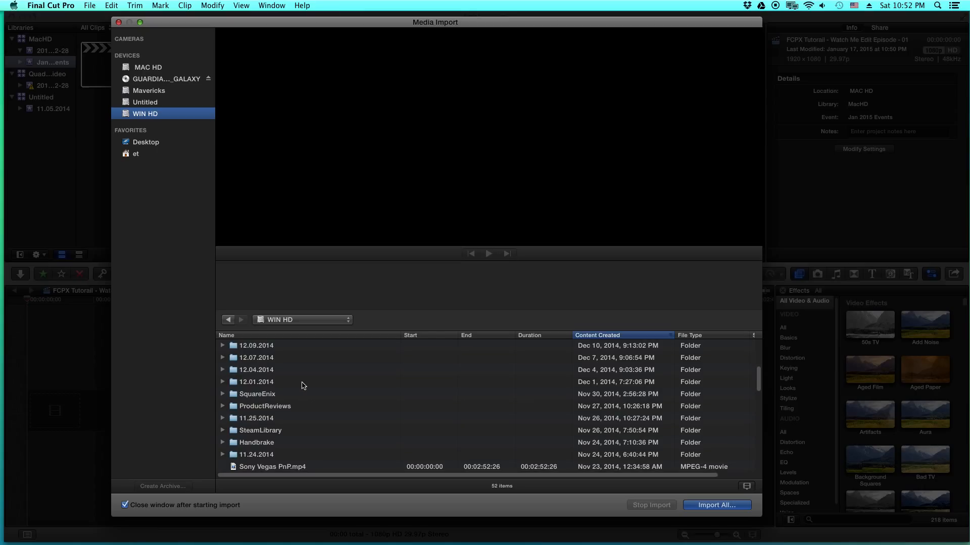
{"action": "scroll", "coordinate": [303, 386], "scroll_direction": "down", "scroll_amount": 5}
{"action": "double_click", "coordinate": [244, 397]}
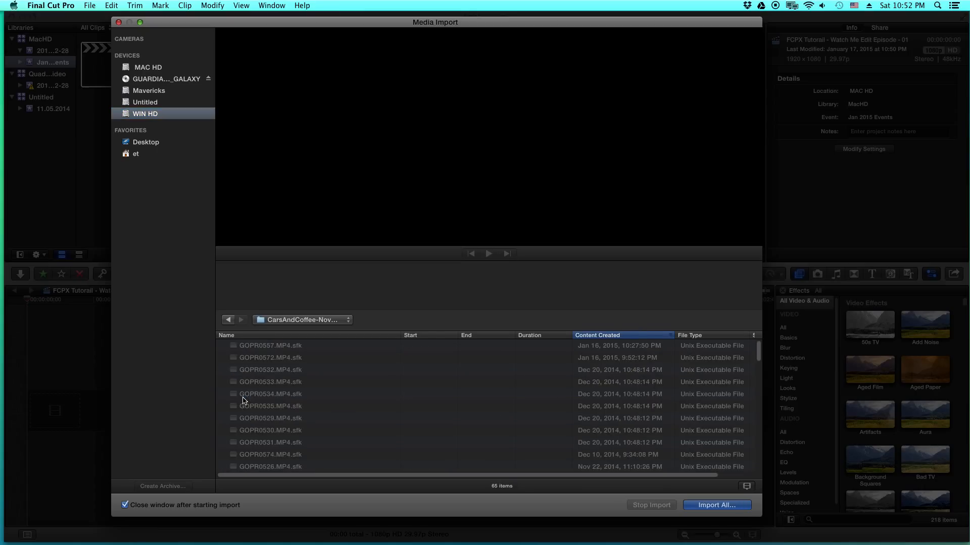
Preview the movie files in the folder one after another, from GOPR0581.MP4 through GOPR0567.MP4
{"action": "left_click", "coordinate": [282, 352]}
{"action": "scroll", "coordinate": [285, 359], "scroll_direction": "down", "scroll_amount": 4}
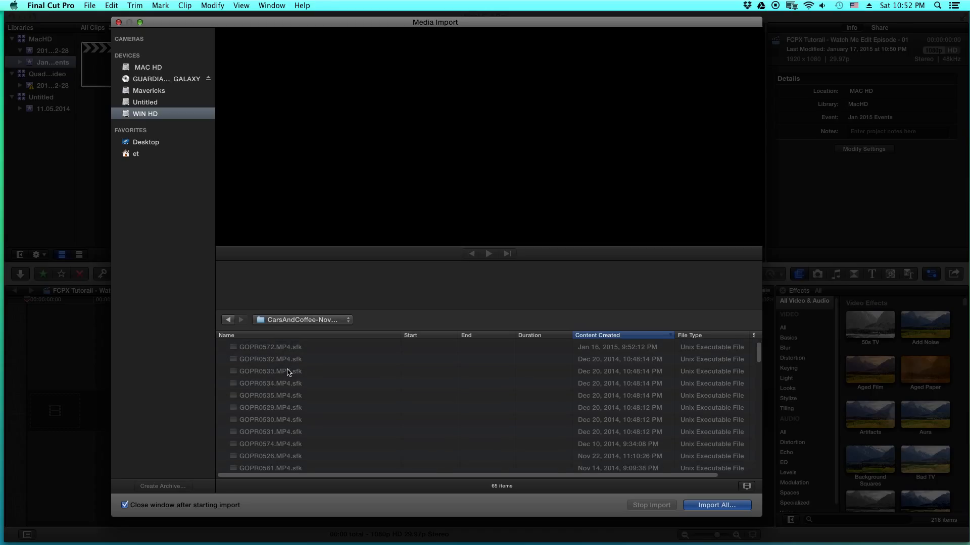
{"action": "left_click", "coordinate": [278, 436]}
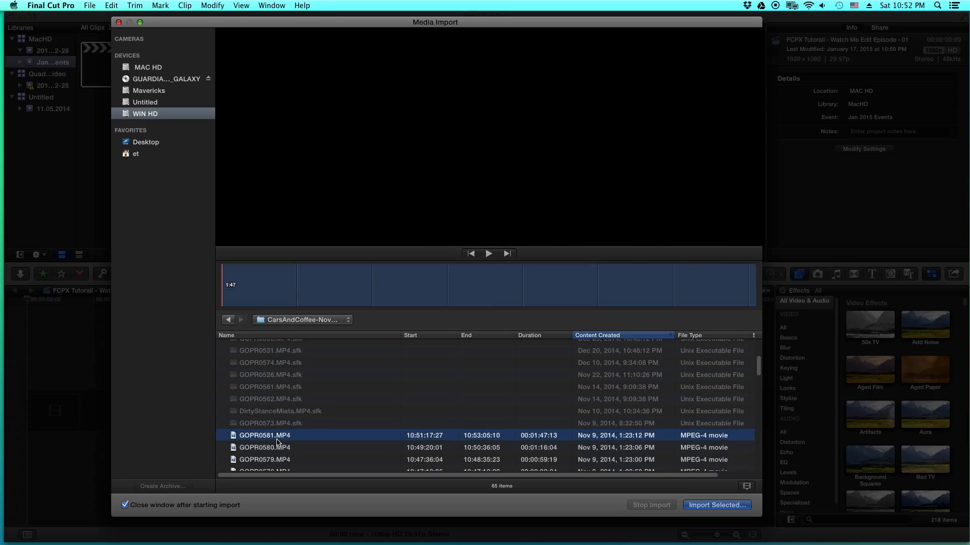
{"action": "scroll", "coordinate": [315, 427], "scroll_direction": "down", "scroll_amount": 3}
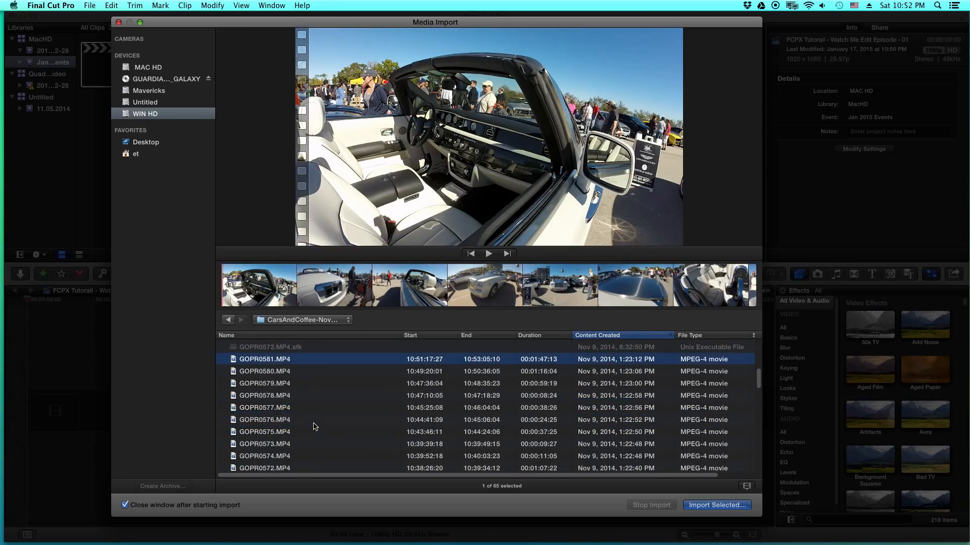
{"action": "left_click", "coordinate": [278, 373]}
{"action": "key", "text": "Down"}
{"action": "key", "text": "Down"}
{"action": "key", "text": "Down"}
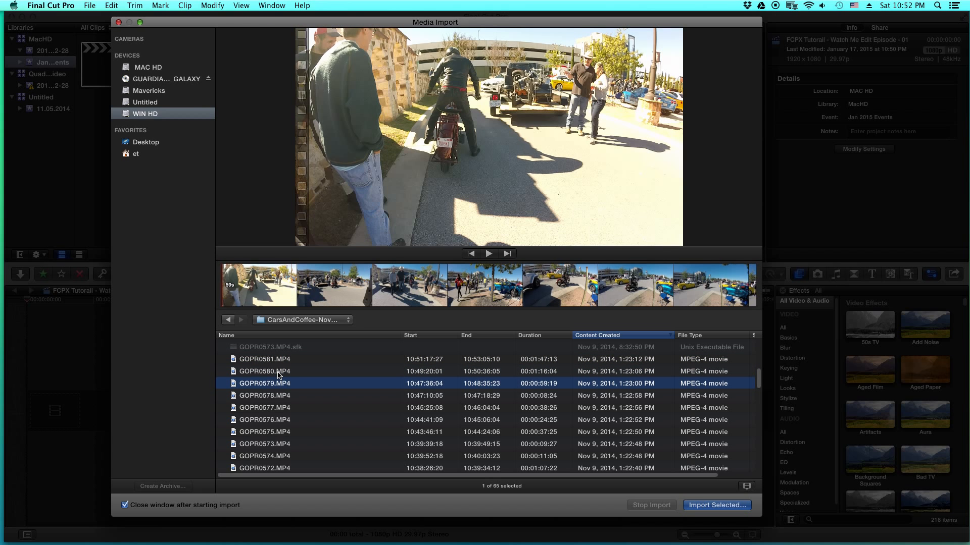
{"action": "key", "text": "Down"}
{"action": "key", "text": "Down"}
{"action": "key", "text": "Down"}
{"action": "key", "text": "Down"}
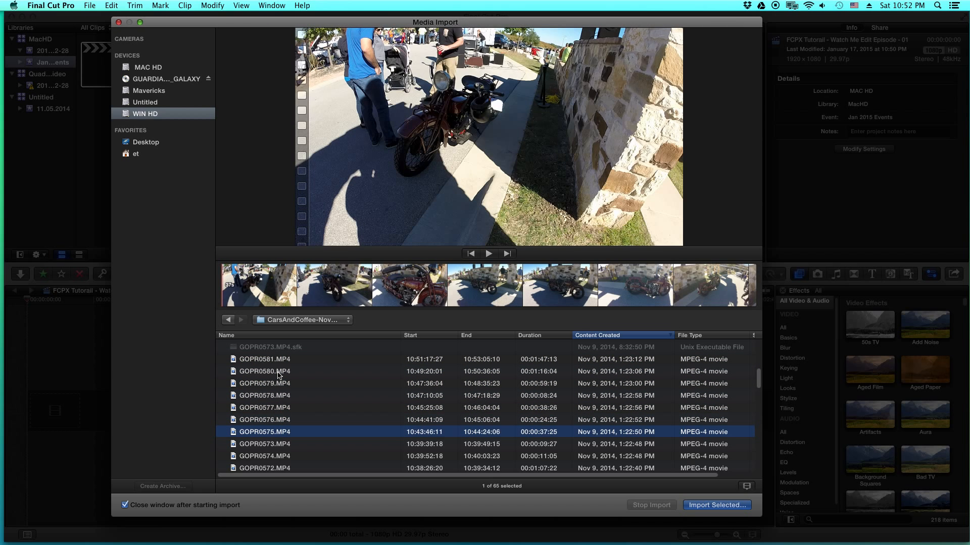
{"action": "key", "text": "Down"}
{"action": "key", "text": "Down"}
{"action": "key", "text": "Down"}
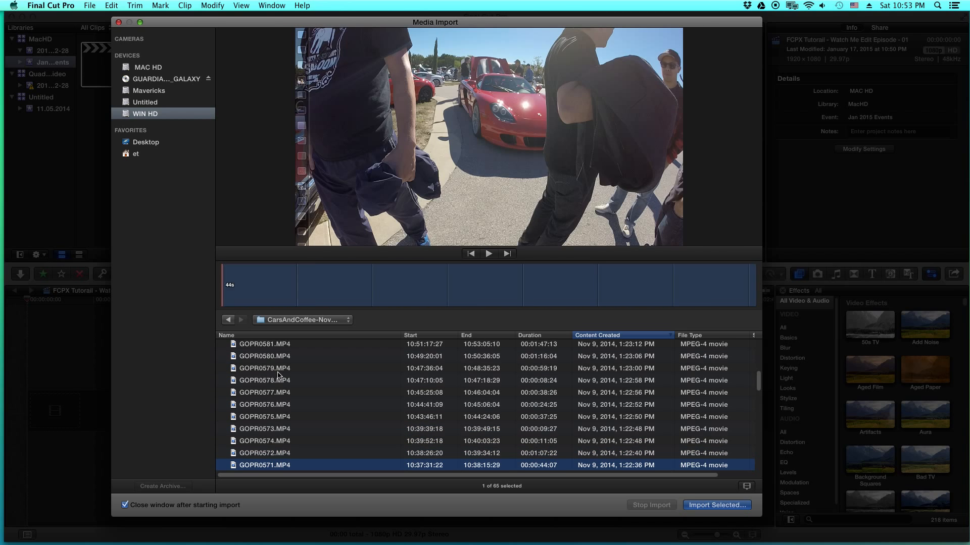
{"action": "key", "text": "Down"}
{"action": "key", "text": "Down"}
{"action": "key", "text": "Down"}
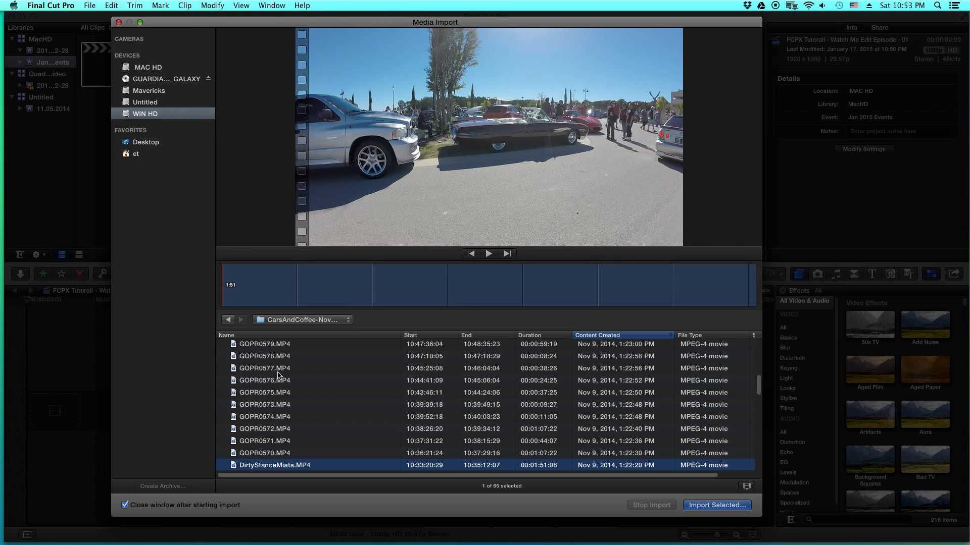
{"action": "key", "text": "Up"}
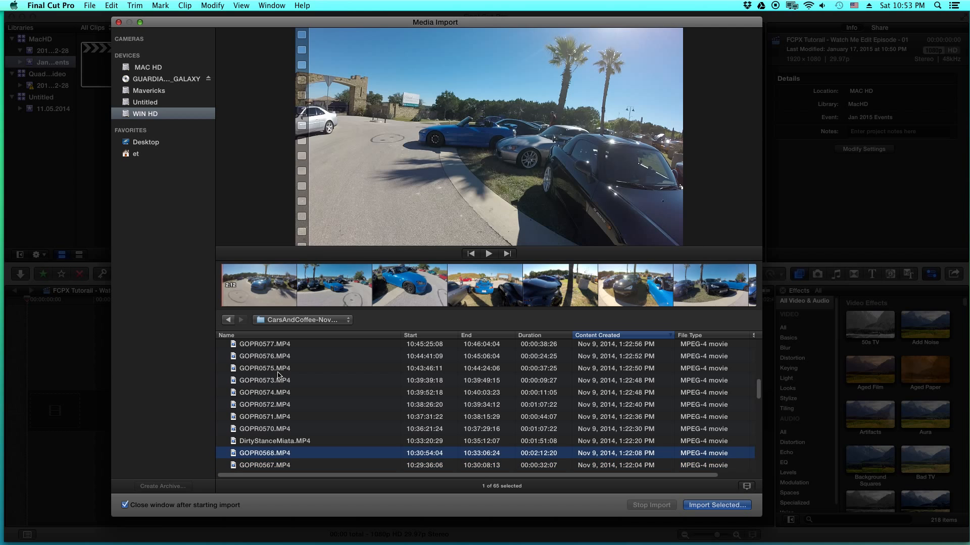
{"action": "key", "text": "Down"}
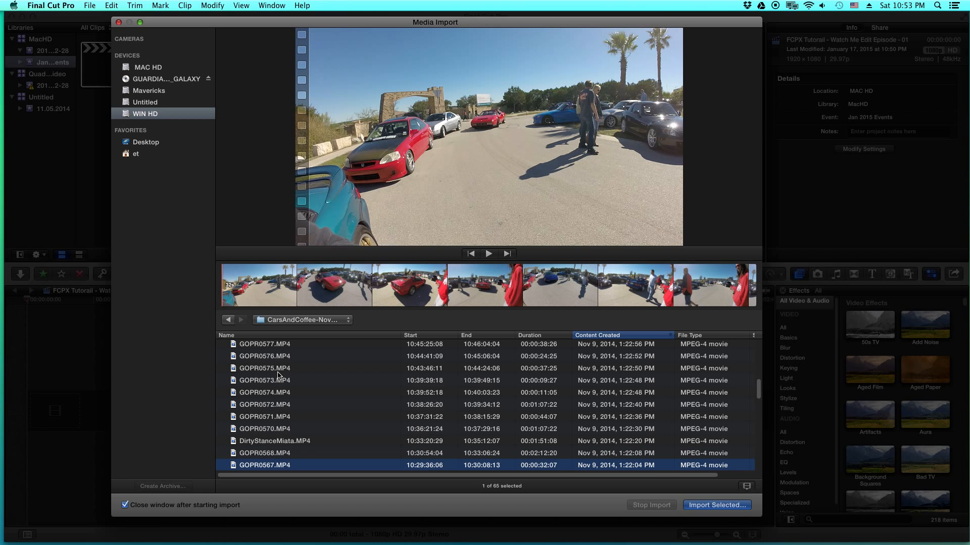
Import GOPR0568.MP4 into the existing Jan 2015 Events event, leaving the file in place and creating optimized media
{"action": "key", "text": "Up"}
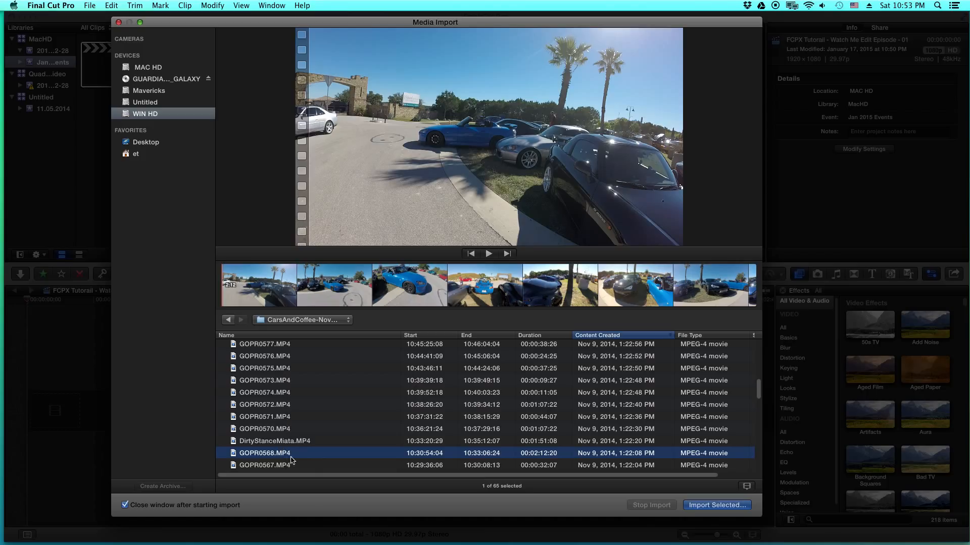
{"action": "left_click", "coordinate": [696, 509]}
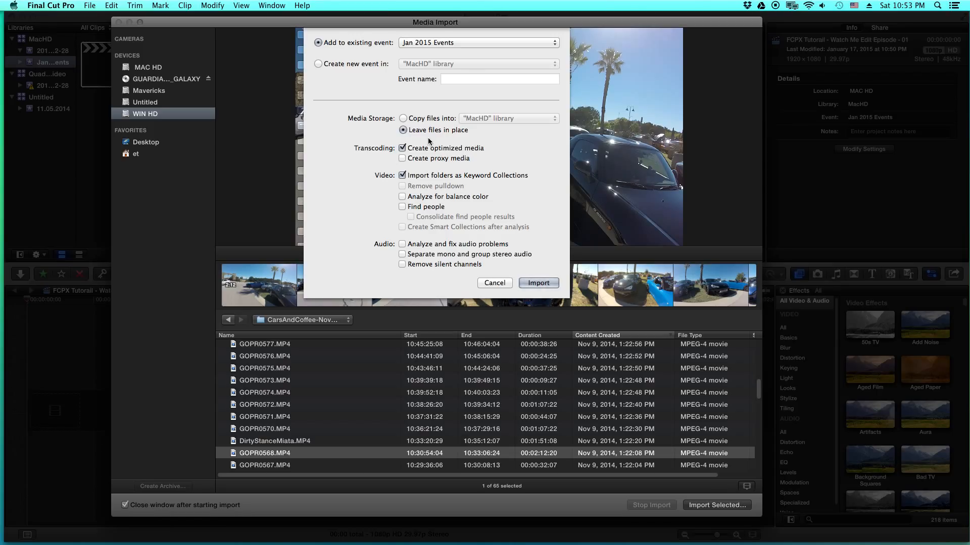
{"action": "left_click", "coordinate": [537, 283]}
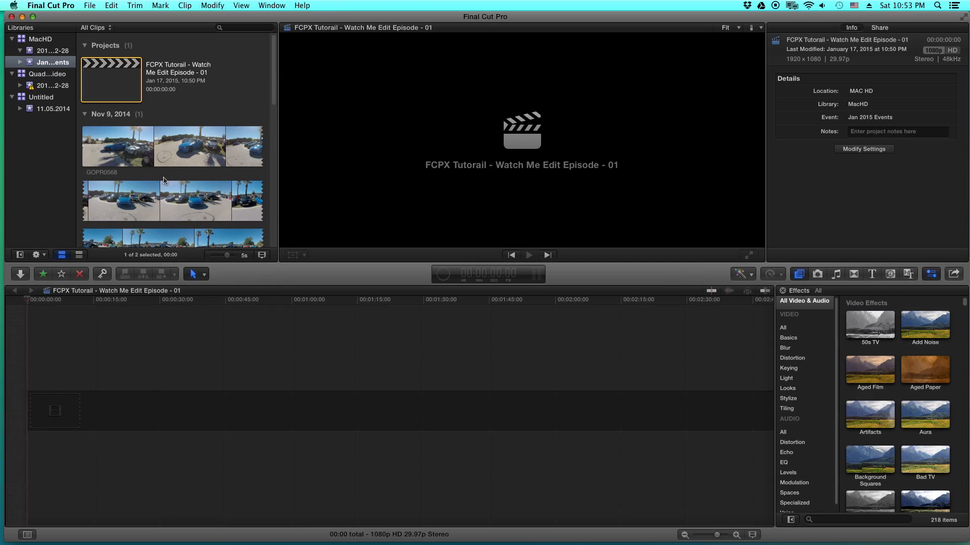
Place the whole GOPR0568 clip at the start of the empty project timeline and scrub through it to about 56:10
{"action": "left_click_drag", "start_coordinate": [273, 91], "coordinate": [267, 72]}
{"action": "left_click", "coordinate": [152, 155]}
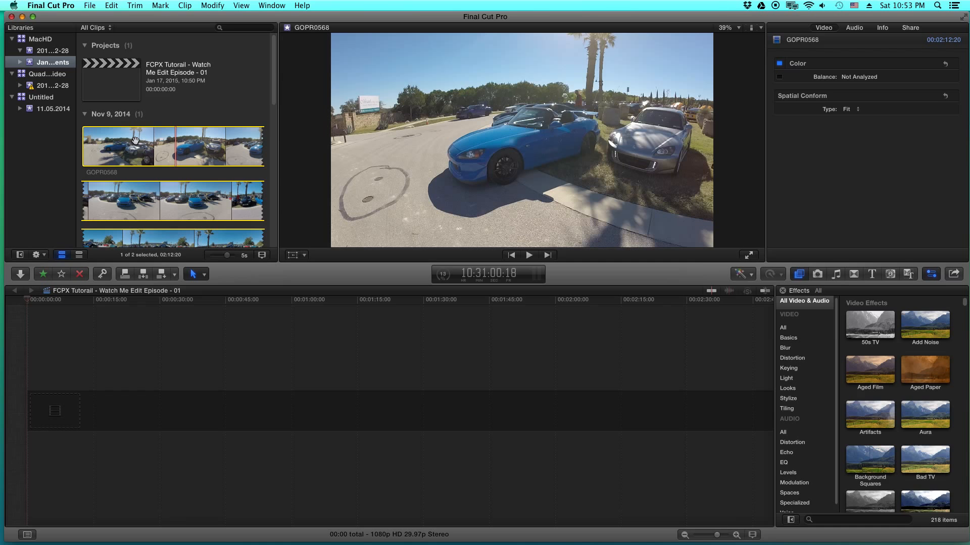
{"action": "left_click_drag", "start_coordinate": [135, 140], "coordinate": [115, 410]}
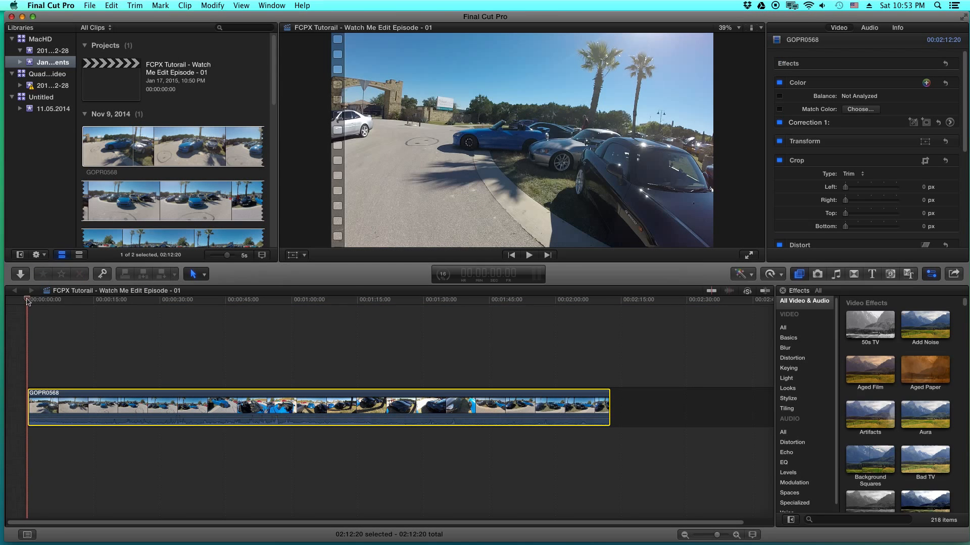
{"action": "left_click_drag", "start_coordinate": [28, 302], "coordinate": [276, 368]}
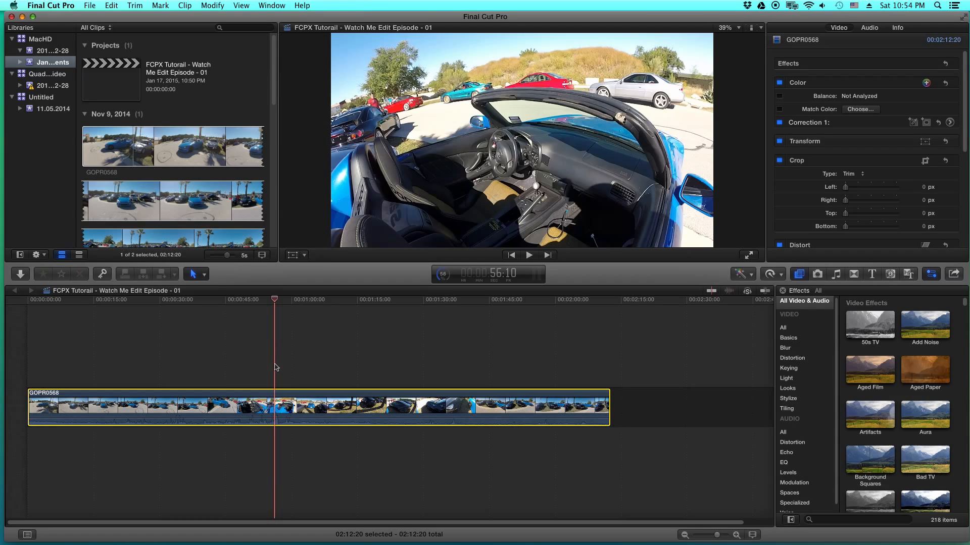
Apply the Zoom & Pan blur transition to the beginning of the GOPR0568 clip
{"action": "left_click", "coordinate": [854, 274]}
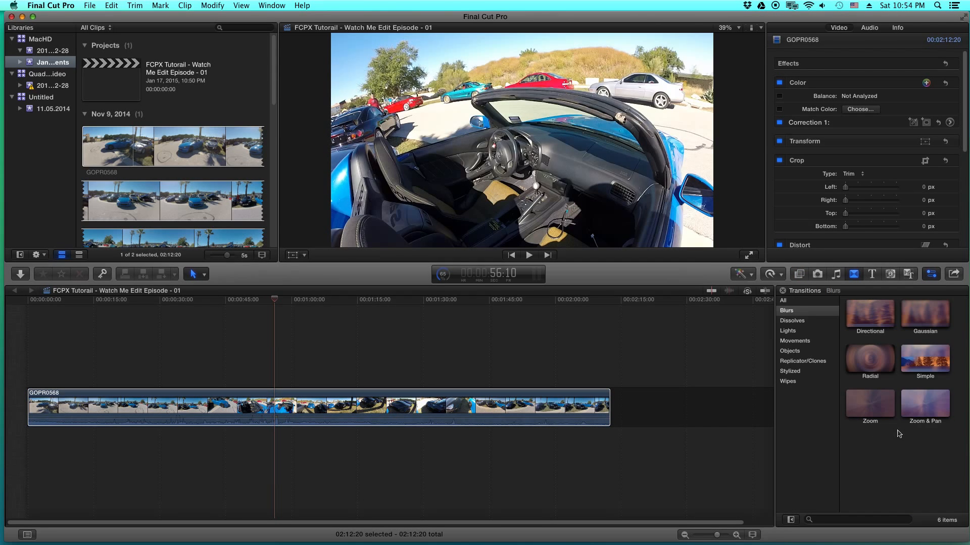
{"action": "left_click", "coordinate": [887, 410]}
{"action": "left_click", "coordinate": [923, 401]}
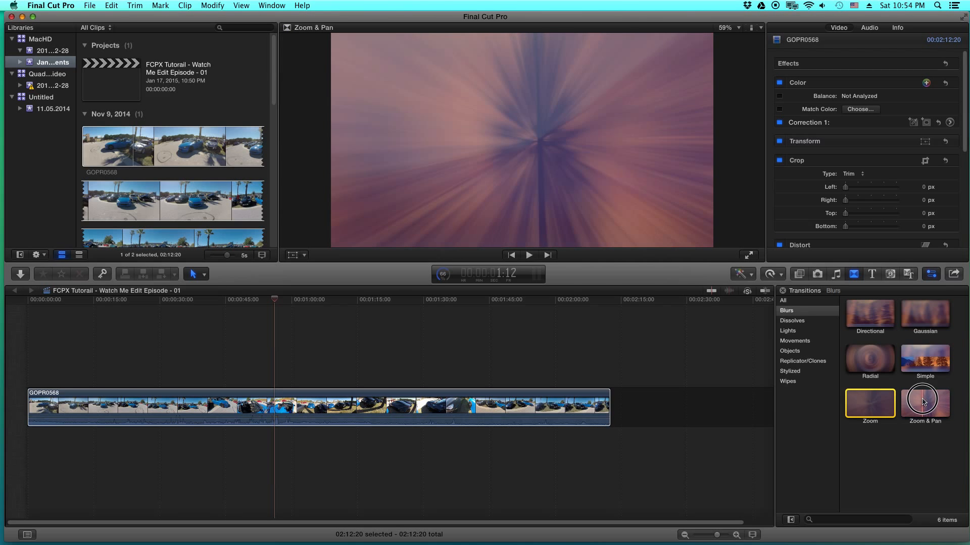
{"action": "left_click_drag", "start_coordinate": [922, 401], "coordinate": [36, 396]}
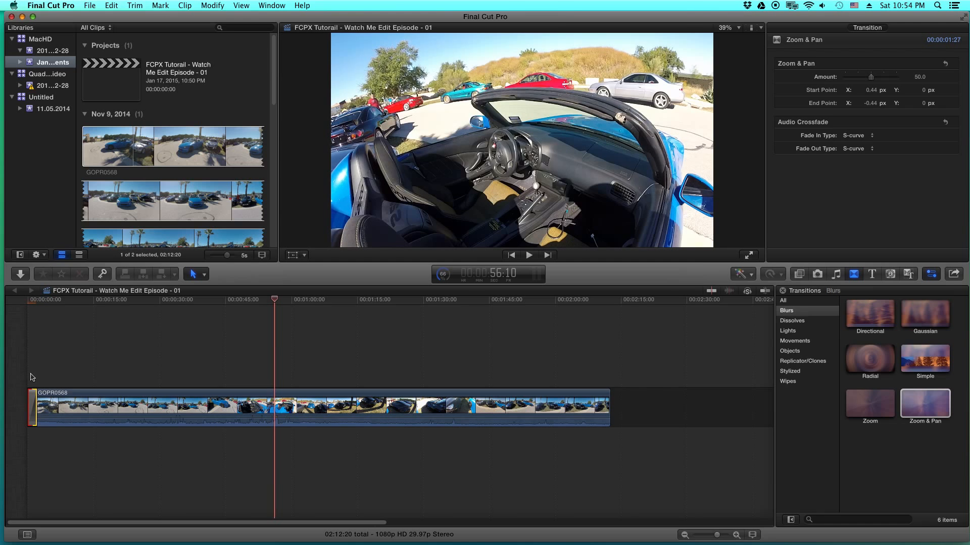
Play the timeline from the start to review the opening transition and the footage up to about 26 seconds
{"action": "left_click", "coordinate": [32, 378]}
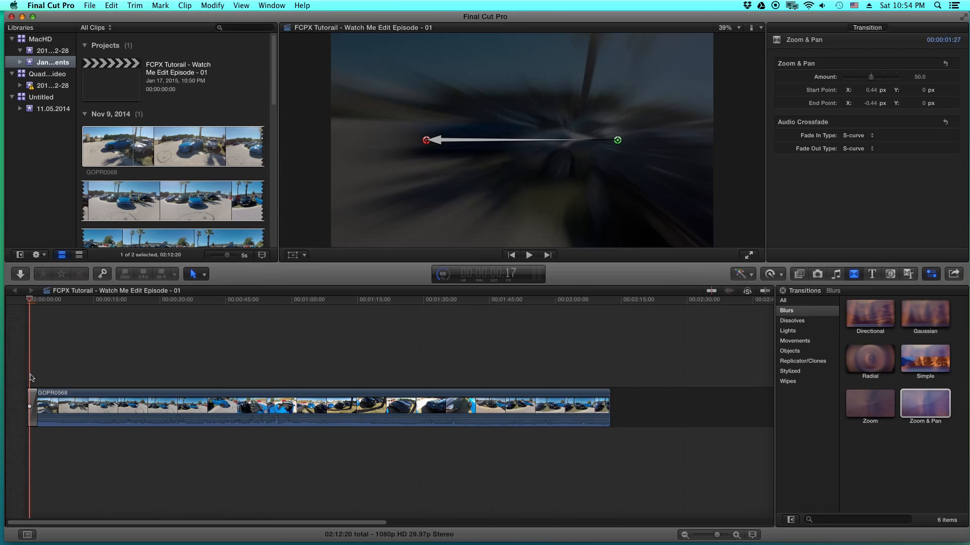
{"action": "left_click", "coordinate": [31, 409]}
{"action": "key", "text": "space"}
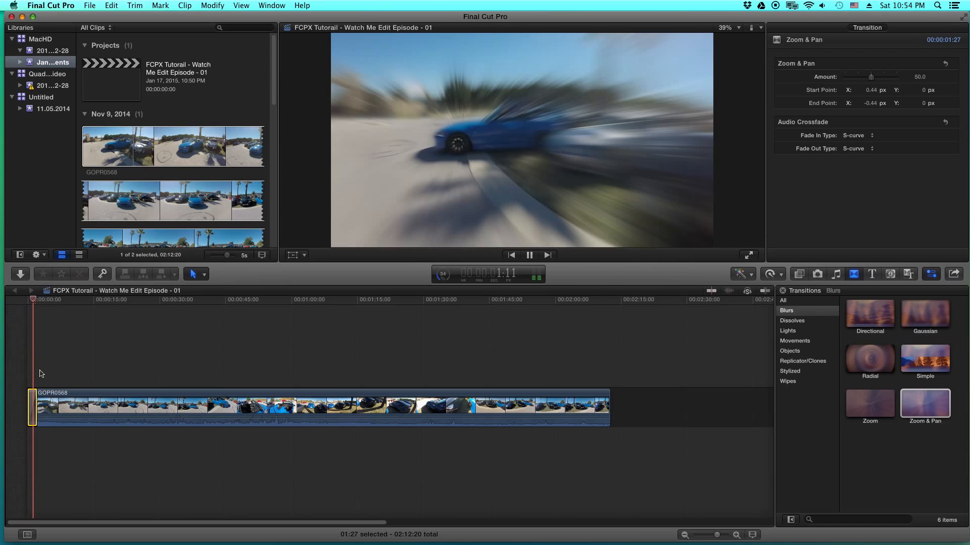
{"action": "left_click", "coordinate": [24, 302]}
{"action": "key", "text": "space"}
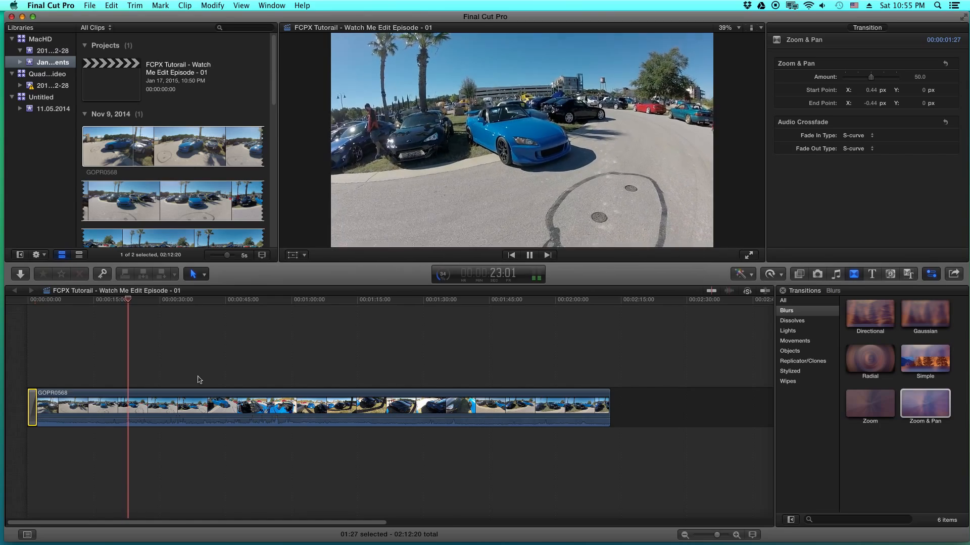
{"action": "key", "text": "space"}
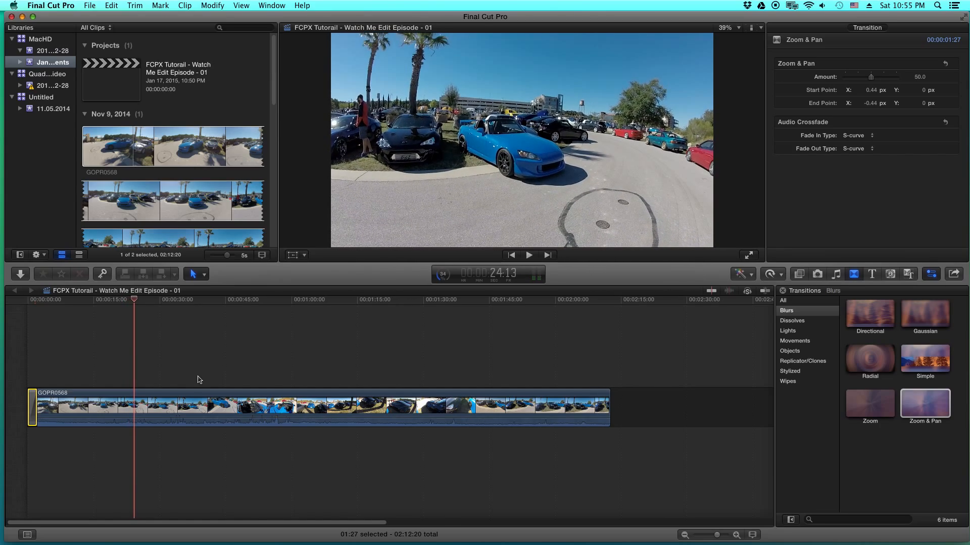
{"action": "key", "text": "space"}
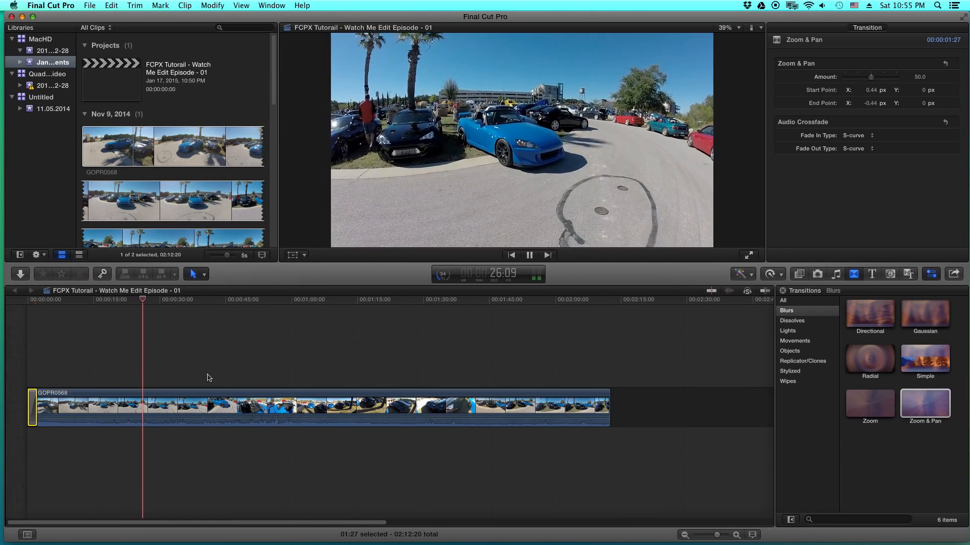
{"action": "key", "text": "space"}
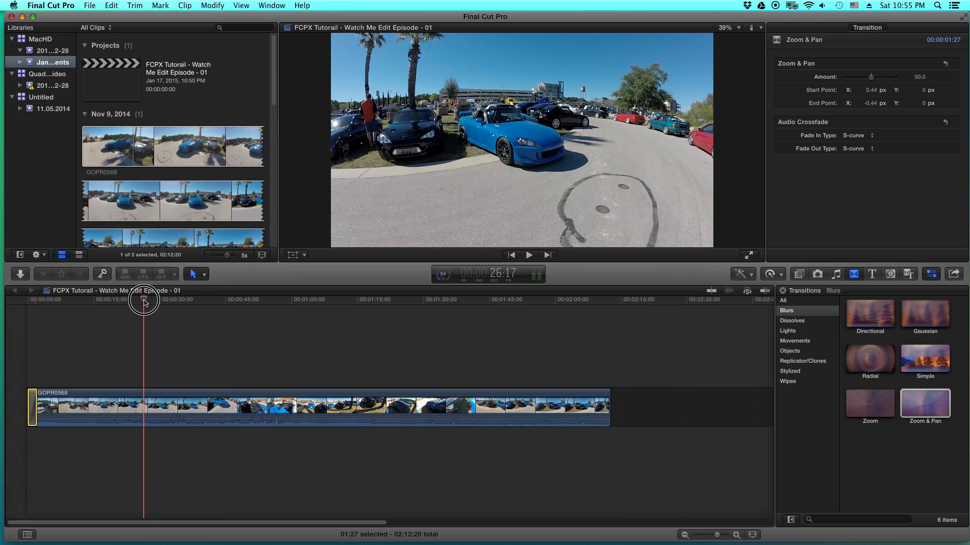
Zoom in on the timeline around 24:25 and increase the clip height with larger filmstrip thumbnails
{"action": "left_click_drag", "start_coordinate": [144, 300], "coordinate": [136, 300]}
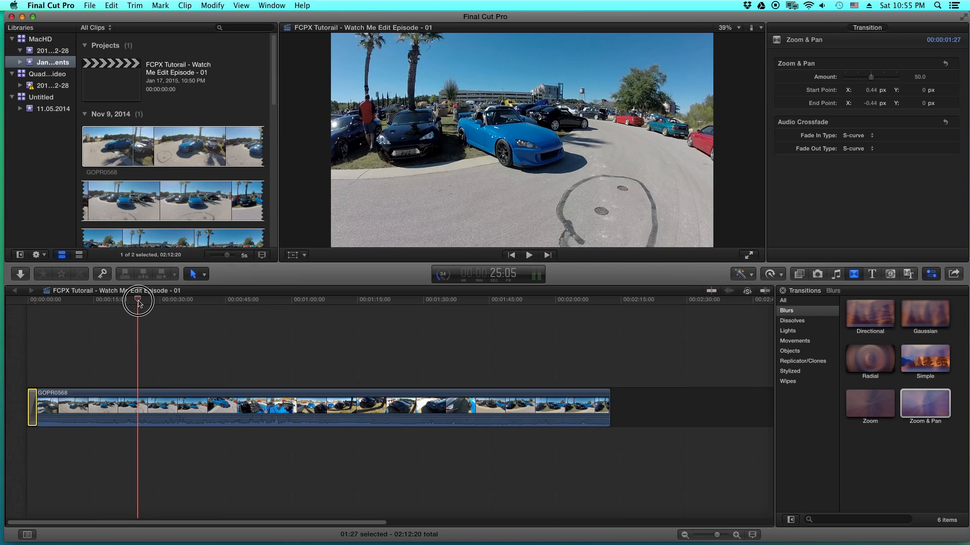
{"action": "left_click", "coordinate": [736, 536]}
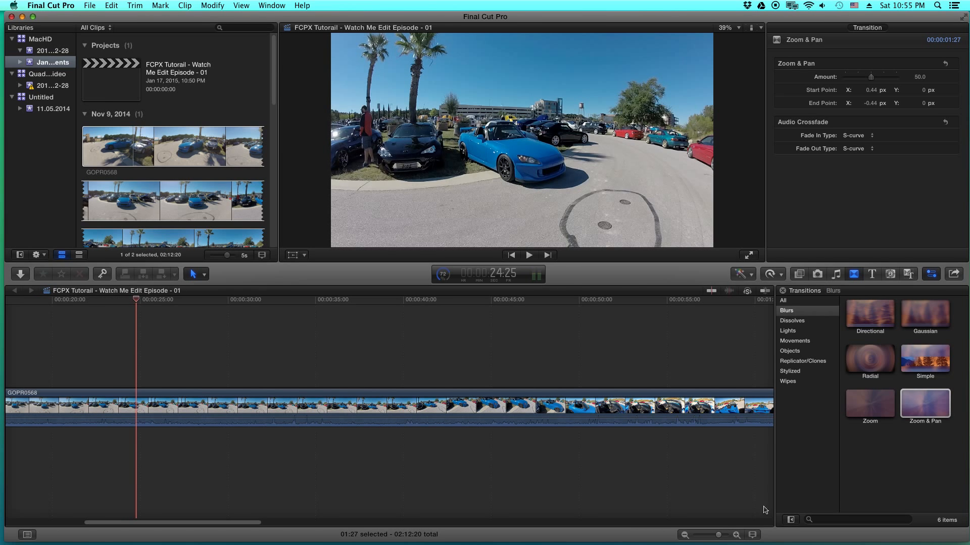
{"action": "left_click", "coordinate": [753, 536]}
{"action": "left_click_drag", "start_coordinate": [757, 491], "coordinate": [772, 488]}
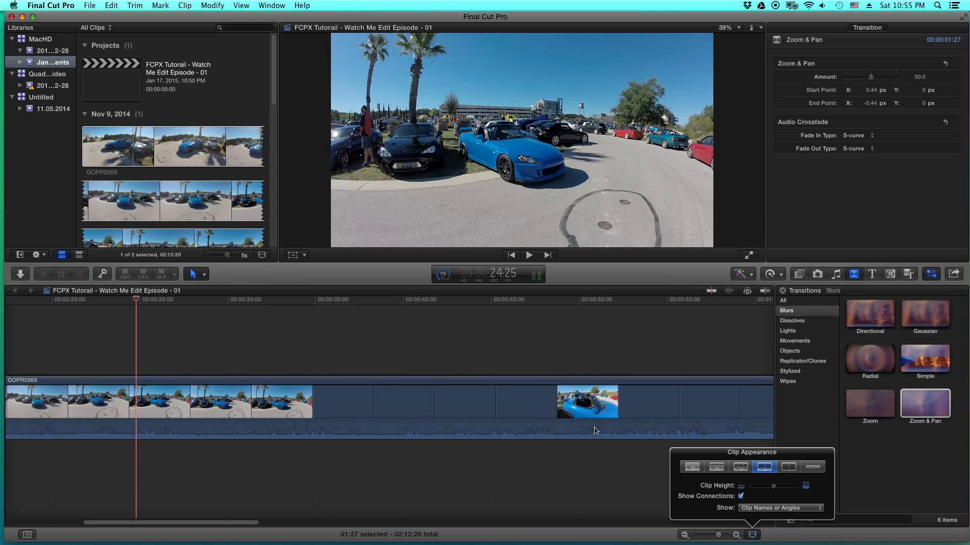
Review the footage around 23:02 to 26:10 and cut the GOPR0568 clip at 25:27 with the Blade tool
{"action": "left_click", "coordinate": [129, 302]}
{"action": "left_click_drag", "start_coordinate": [135, 301], "coordinate": [115, 302]}
{"action": "left_click_drag", "start_coordinate": [108, 299], "coordinate": [106, 301]}
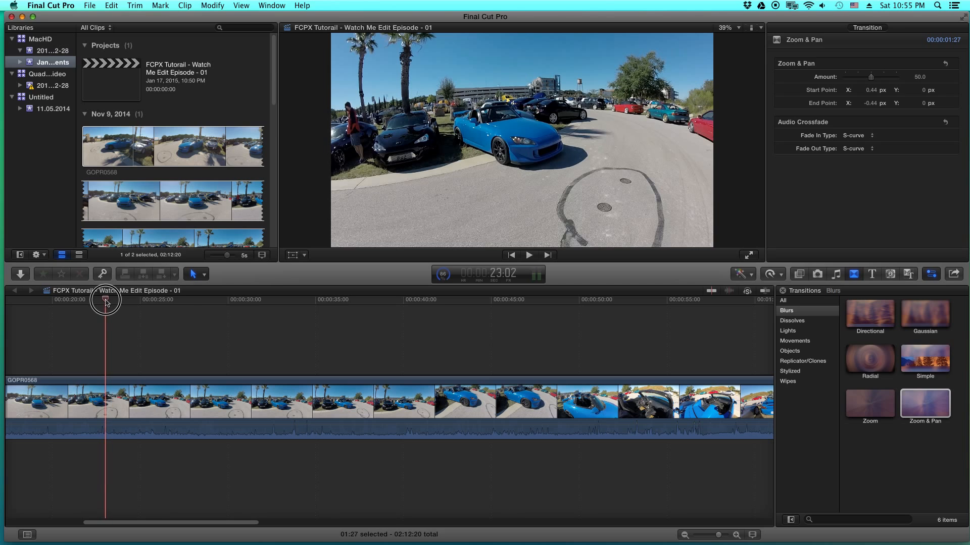
{"action": "key", "text": "space"}
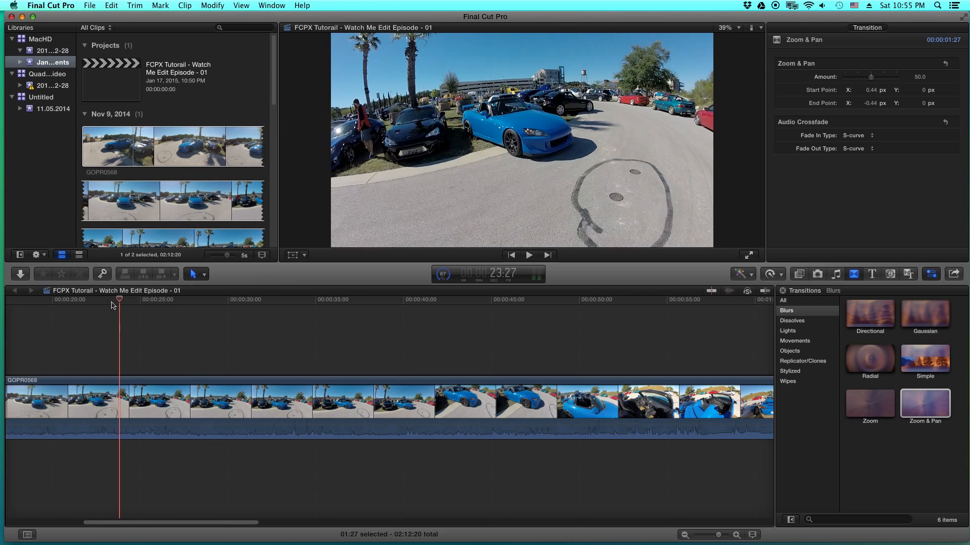
{"action": "left_click_drag", "start_coordinate": [120, 302], "coordinate": [99, 303]}
{"action": "key", "text": "space"}
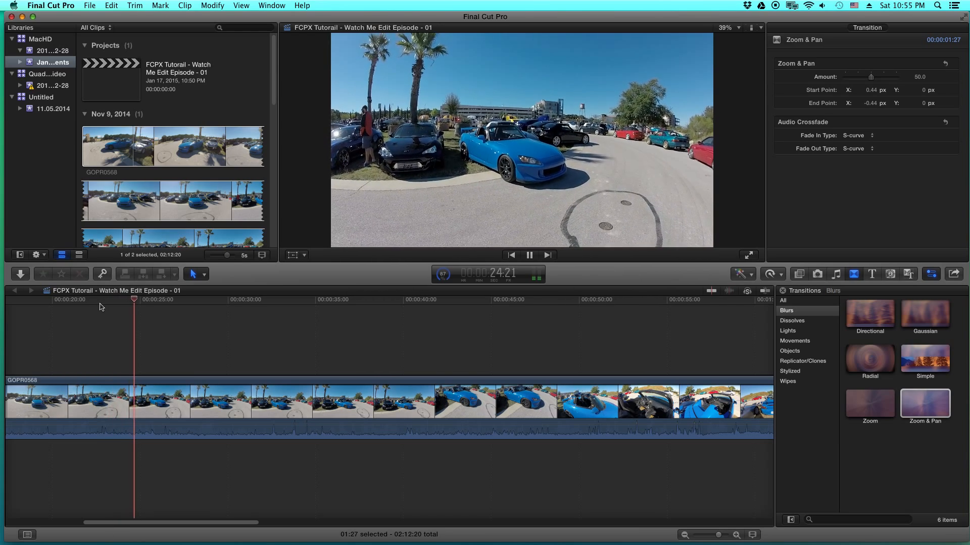
{"action": "key", "text": "space"}
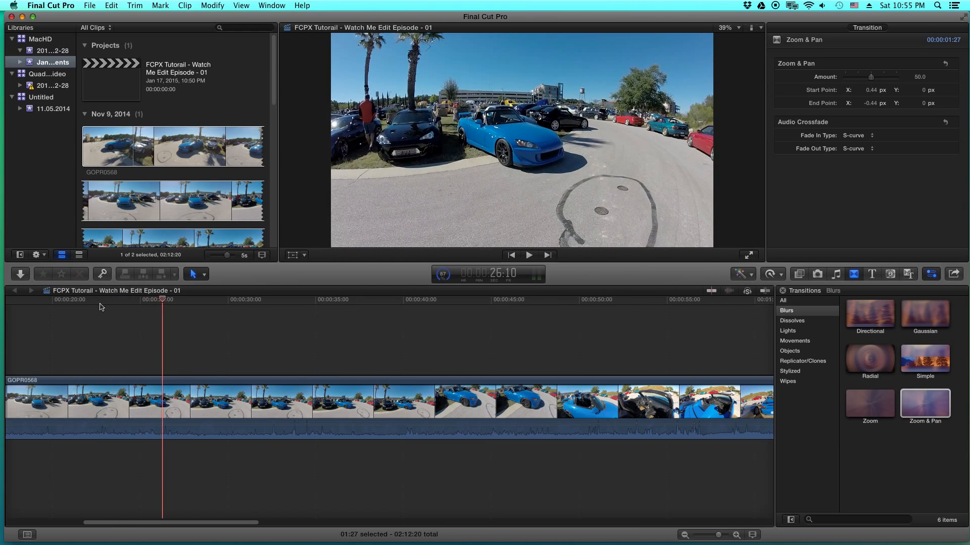
{"action": "mouse_move", "coordinate": [164, 303]}
{"action": "left_mouse_down"}
{"action": "mouse_move", "coordinate": [148, 304]}
{"action": "mouse_move", "coordinate": [157, 304]}
{"action": "left_mouse_up"}
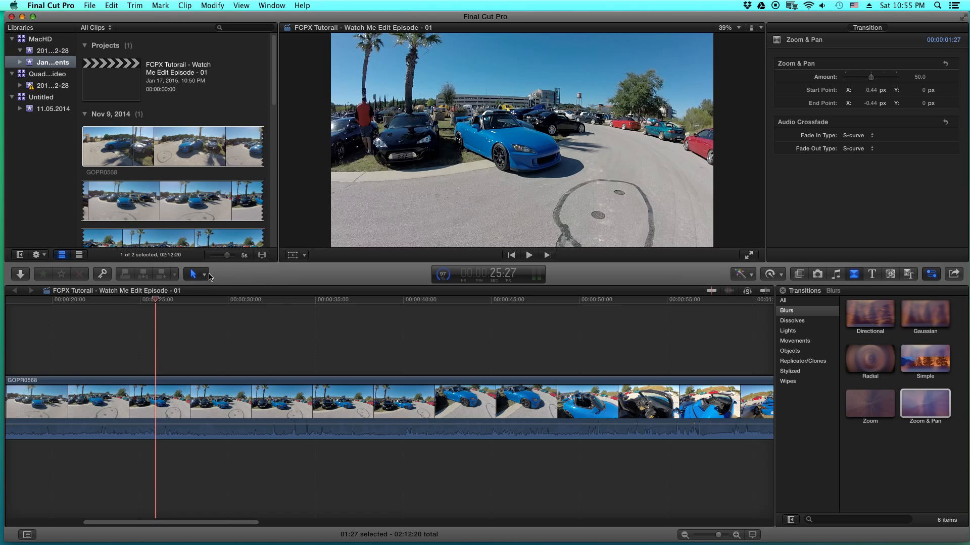
{"action": "left_click", "coordinate": [205, 275]}
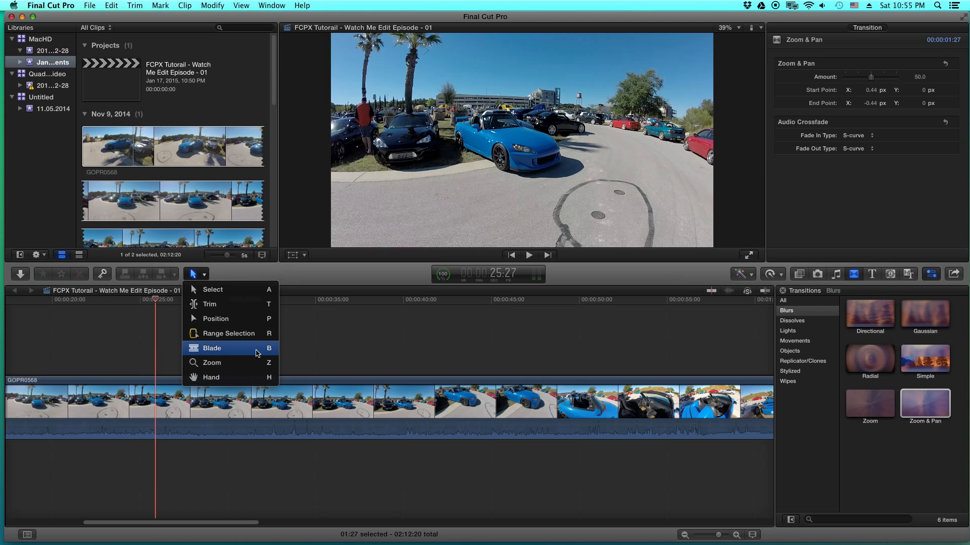
{"action": "left_click", "coordinate": [227, 278]}
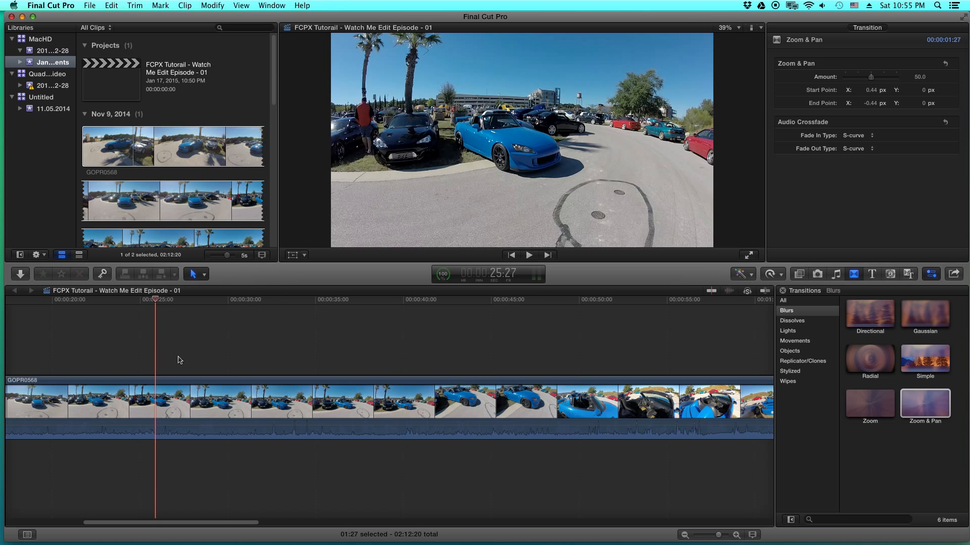
{"action": "left_click", "coordinate": [156, 405]}
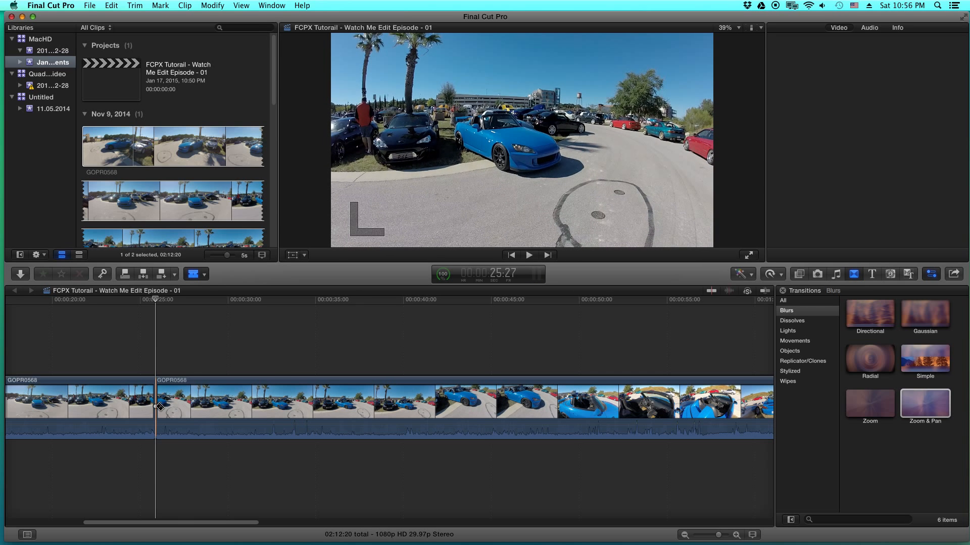
{"action": "key", "text": "a"}
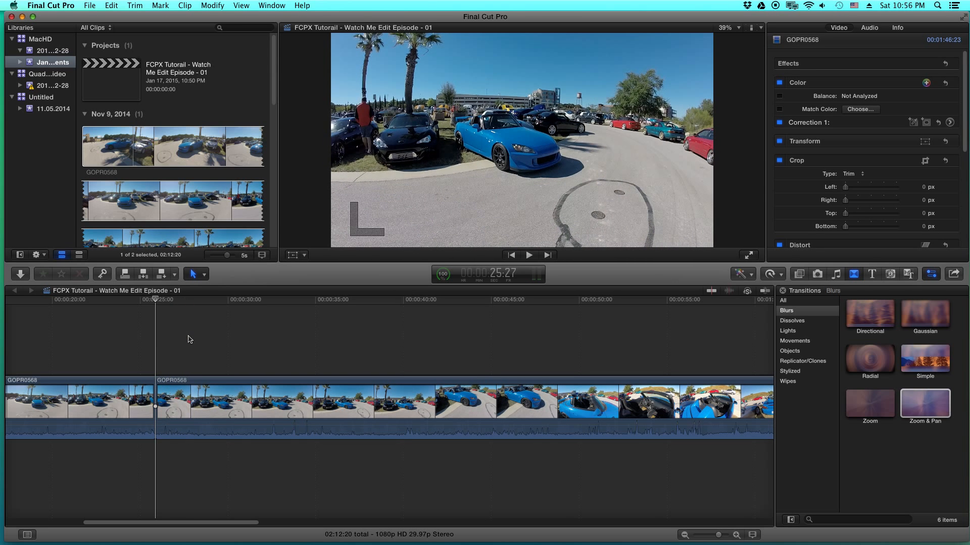
Cut the first GOPR0568 segment at 22:25 and delete the short piece between this cut and the one at 25:27
{"action": "left_click_drag", "start_coordinate": [155, 303], "coordinate": [82, 318]}
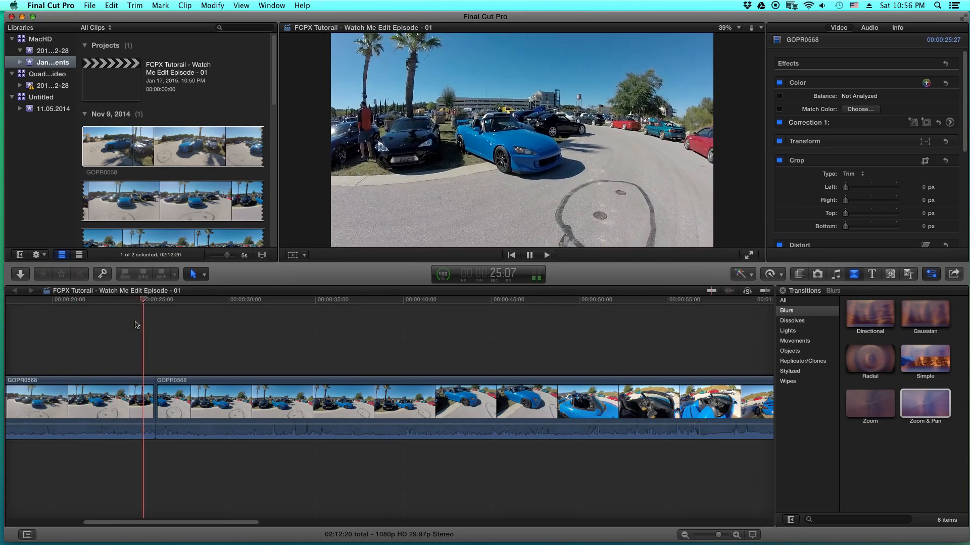
{"action": "key", "text": "space"}
{"action": "left_click_drag", "start_coordinate": [157, 305], "coordinate": [62, 306]}
{"action": "key", "text": "space"}
{"action": "key", "text": "space"}
{"action": "key", "text": "space"}
{"action": "key", "text": "space"}
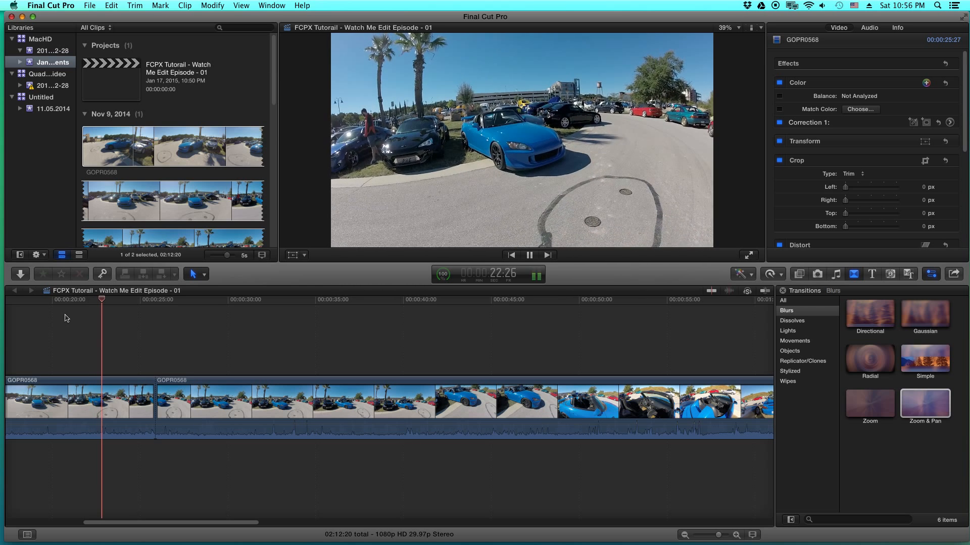
{"action": "key", "text": "space"}
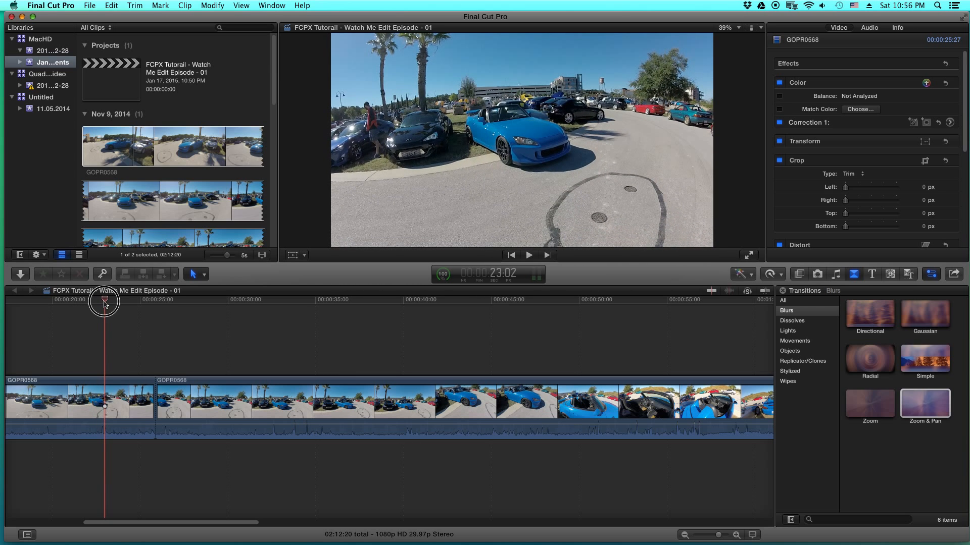
{"action": "left_click_drag", "start_coordinate": [105, 303], "coordinate": [102, 312]}
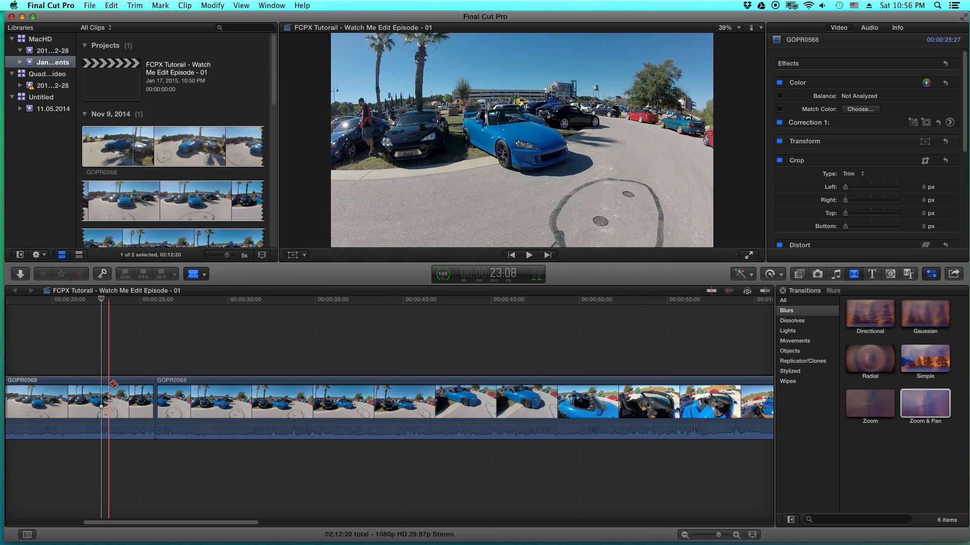
{"action": "left_click", "coordinate": [101, 402]}
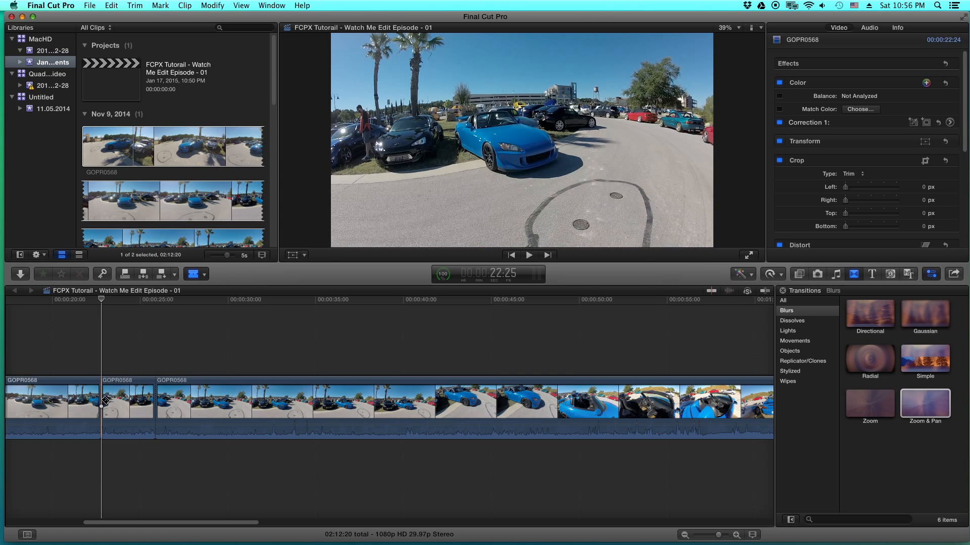
{"action": "left_click", "coordinate": [118, 393]}
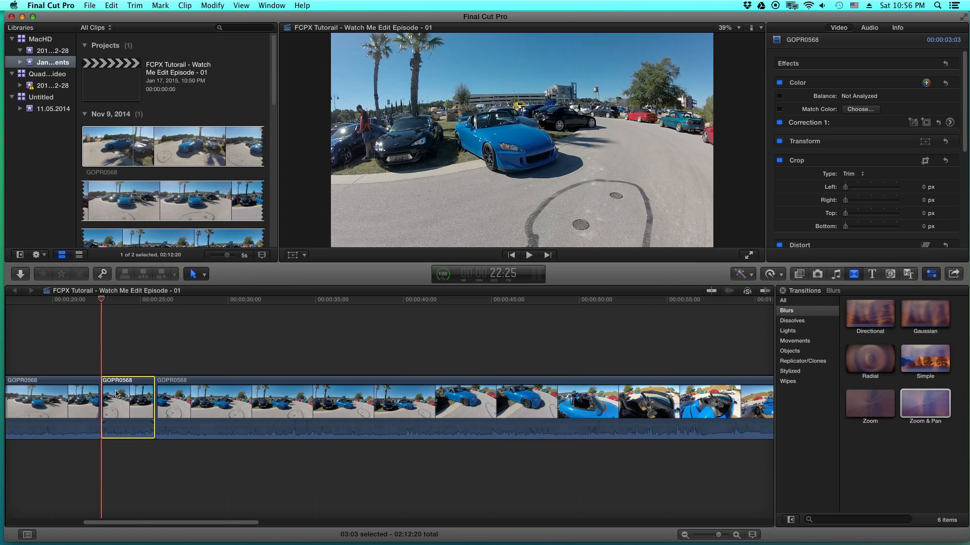
{"action": "key", "text": "Delete"}
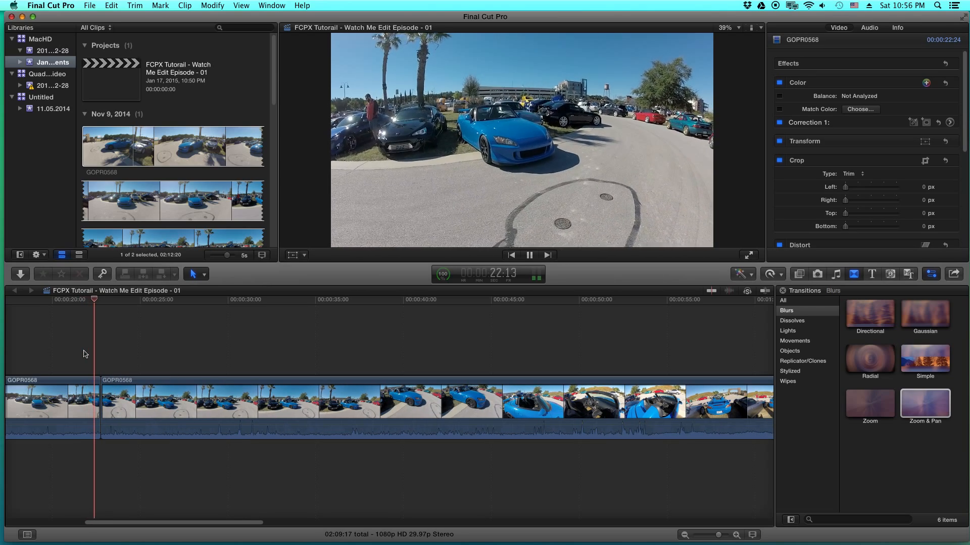
Play across the first edit and on to about 39:07, and cut the clip at 36:26 with the Blade tool
{"action": "key", "text": "space"}
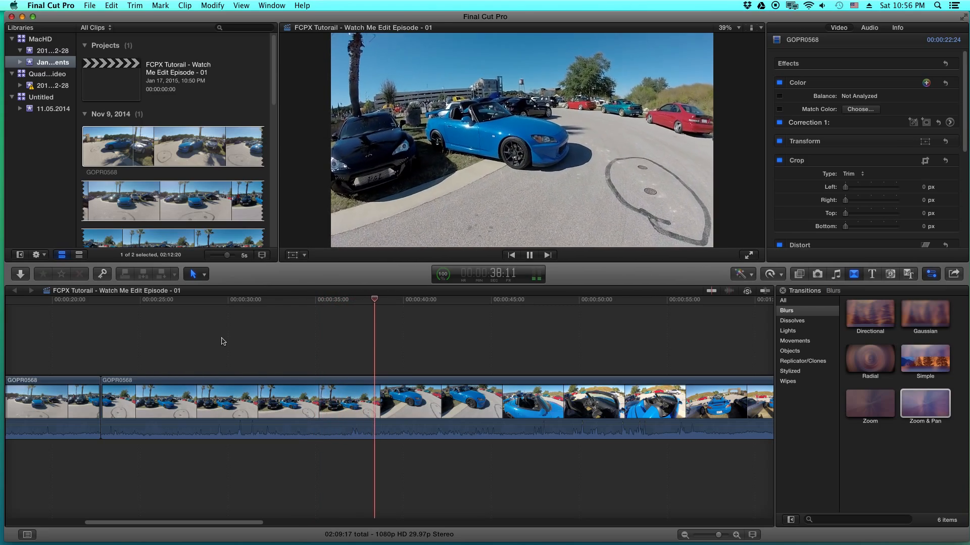
{"action": "key", "text": "space"}
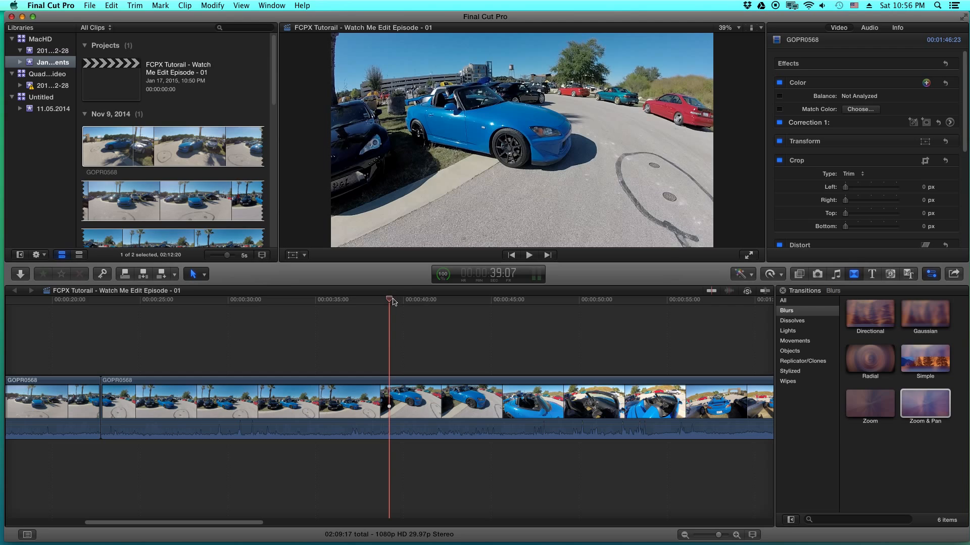
{"action": "left_click_drag", "start_coordinate": [393, 301], "coordinate": [317, 316]}
{"action": "key", "text": "space"}
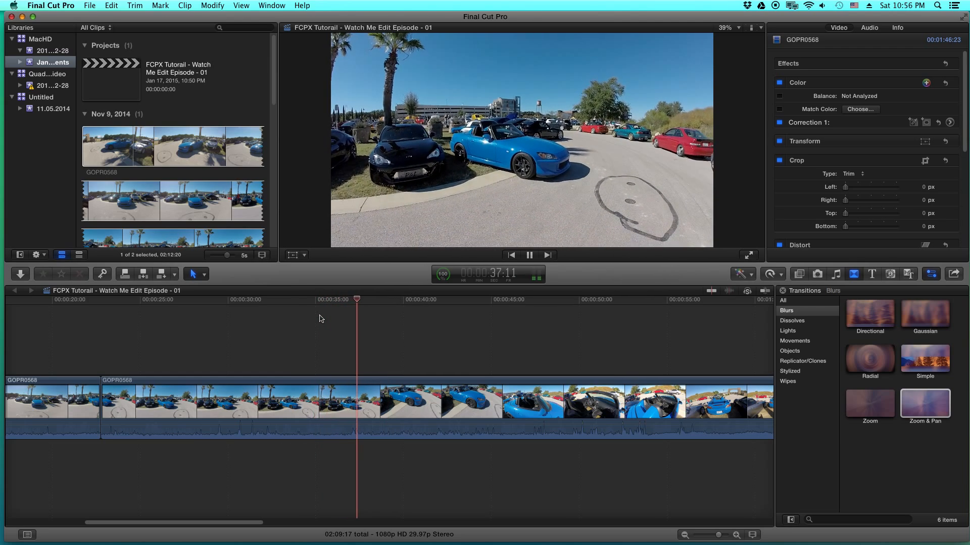
{"action": "mouse_move", "coordinate": [356, 302]}
{"action": "left_mouse_down"}
{"action": "mouse_move", "coordinate": [364, 303]}
{"action": "mouse_move", "coordinate": [351, 309]}
{"action": "left_mouse_up"}
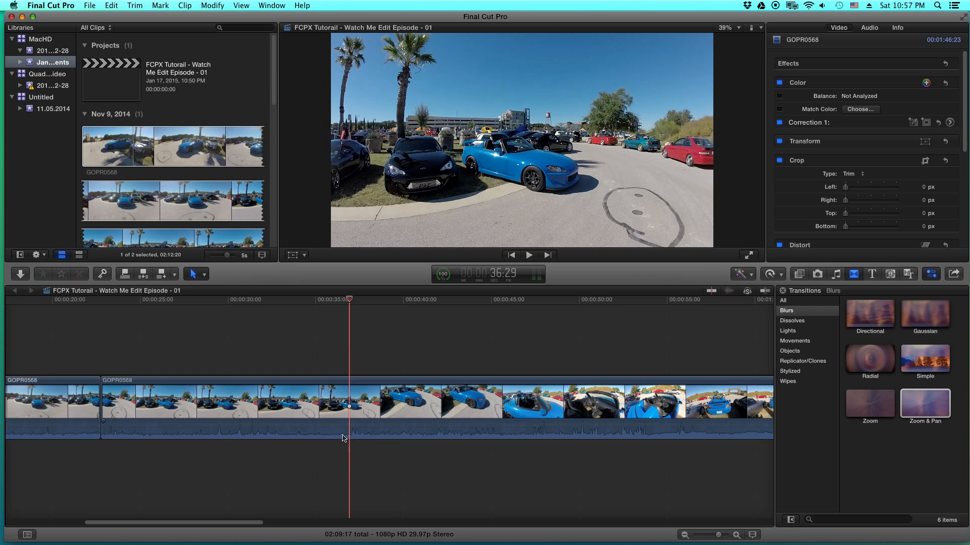
{"action": "key", "text": "space"}
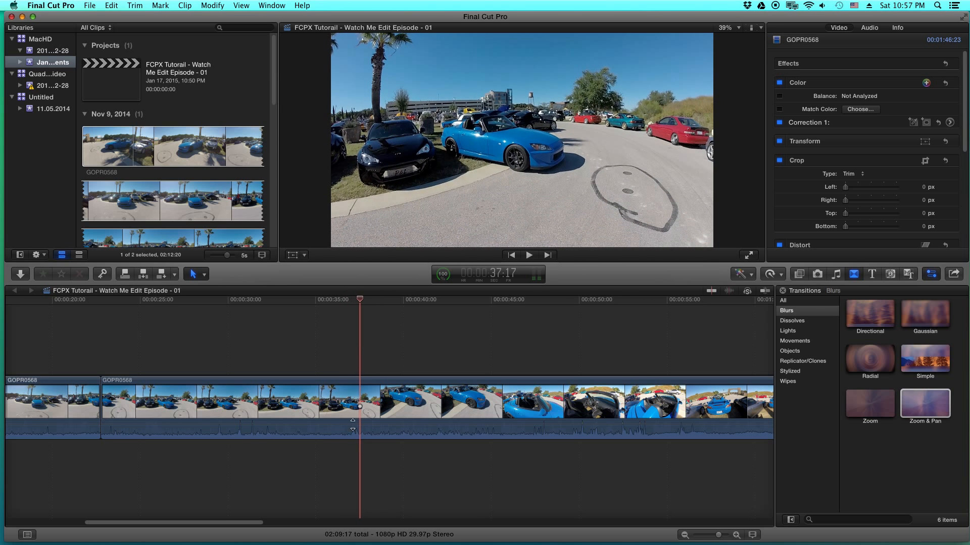
{"action": "left_click_drag", "start_coordinate": [360, 303], "coordinate": [352, 307]}
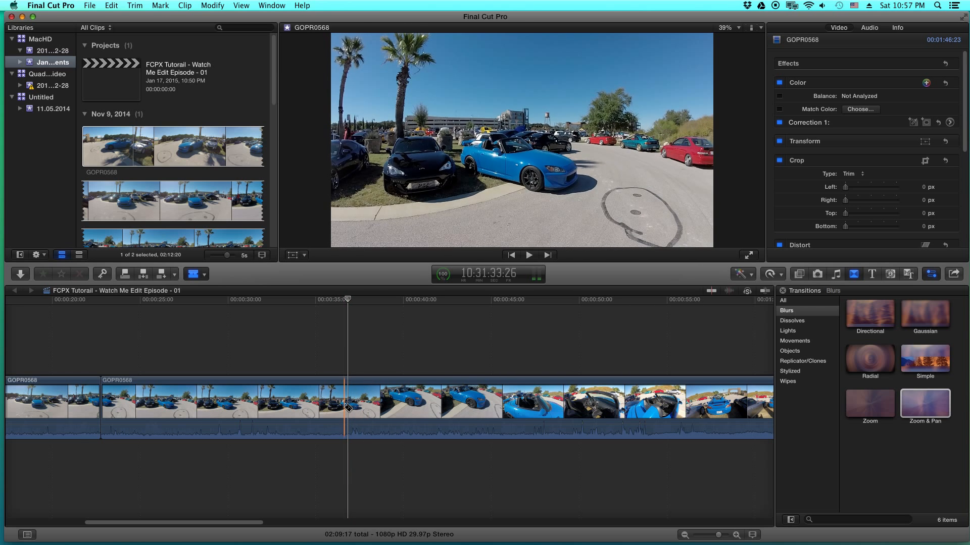
{"action": "left_click", "coordinate": [351, 406]}
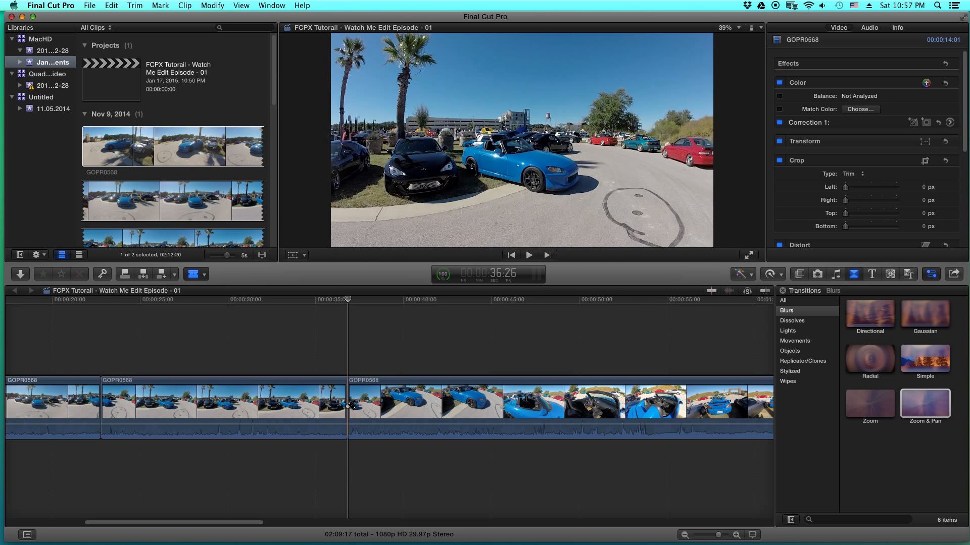
Cut the clip at 37:17 and delete the short segment between the 36:26 and 37:17 cuts
{"action": "key", "text": "space"}
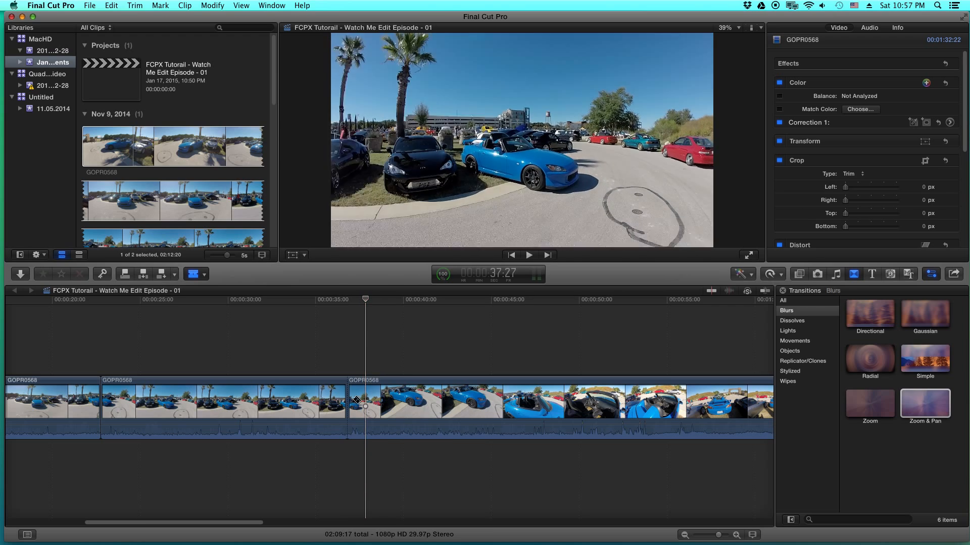
{"action": "left_click_drag", "start_coordinate": [365, 301], "coordinate": [348, 310]}
{"action": "key", "text": "space"}
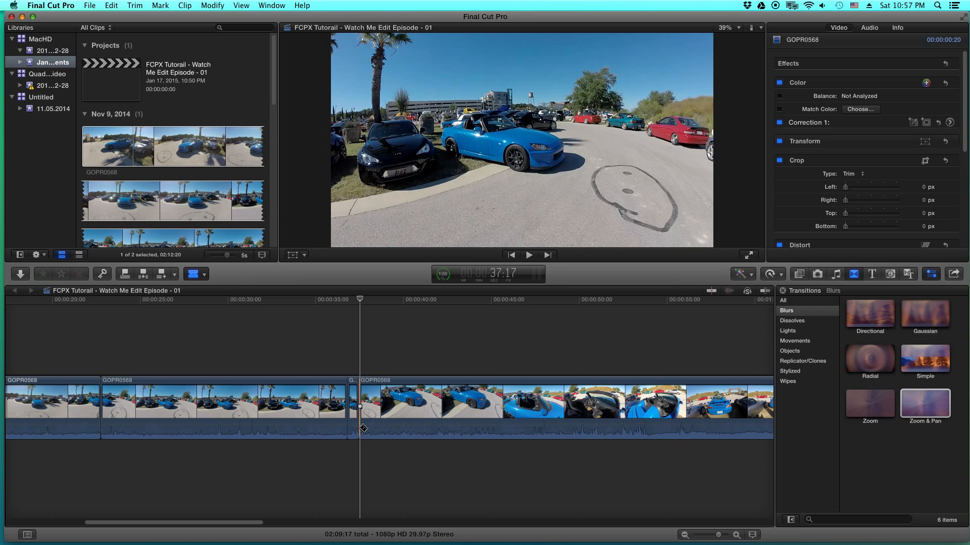
{"action": "left_click", "coordinate": [353, 396]}
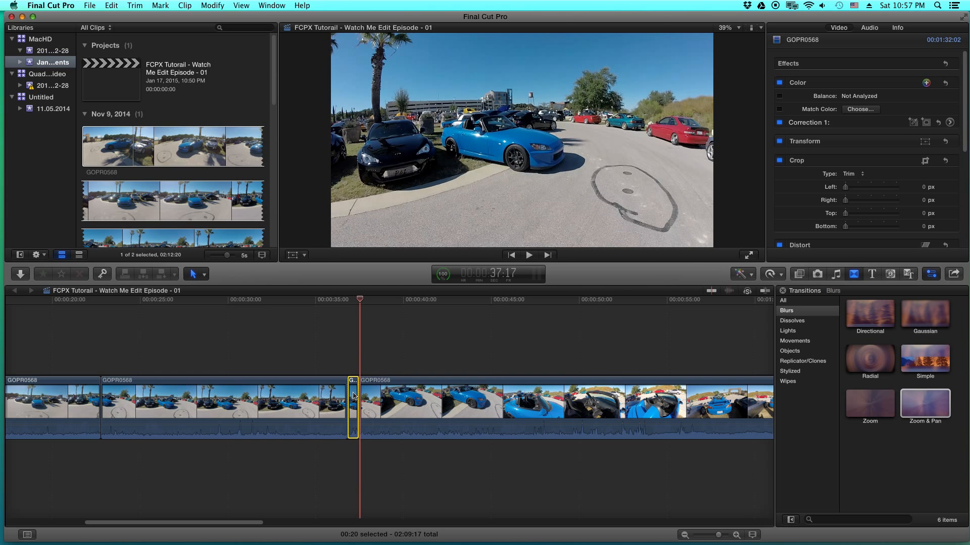
{"action": "key", "text": "Delete"}
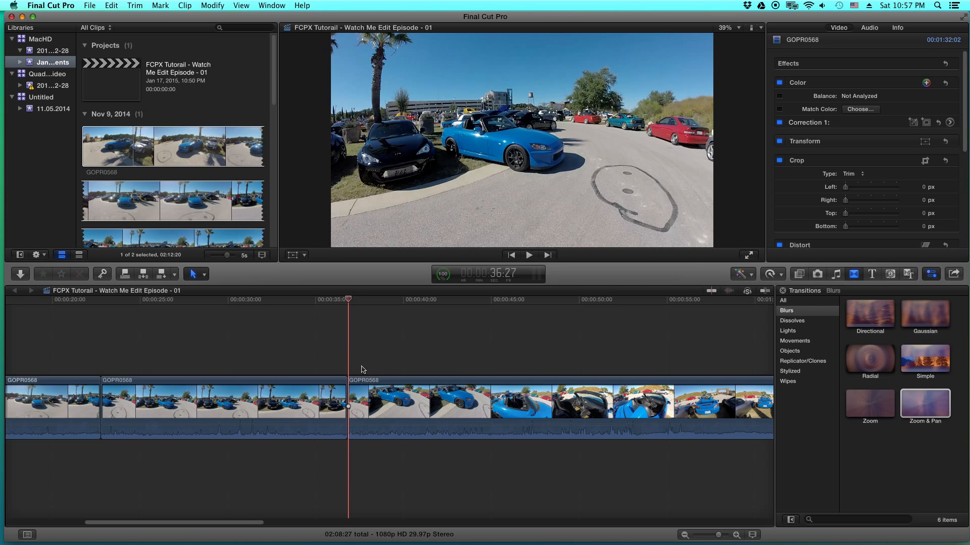
Play the remaining footage to about 1:04:23 and cut the clip at 1:03:05 with the Blade tool
{"action": "key", "text": "space"}
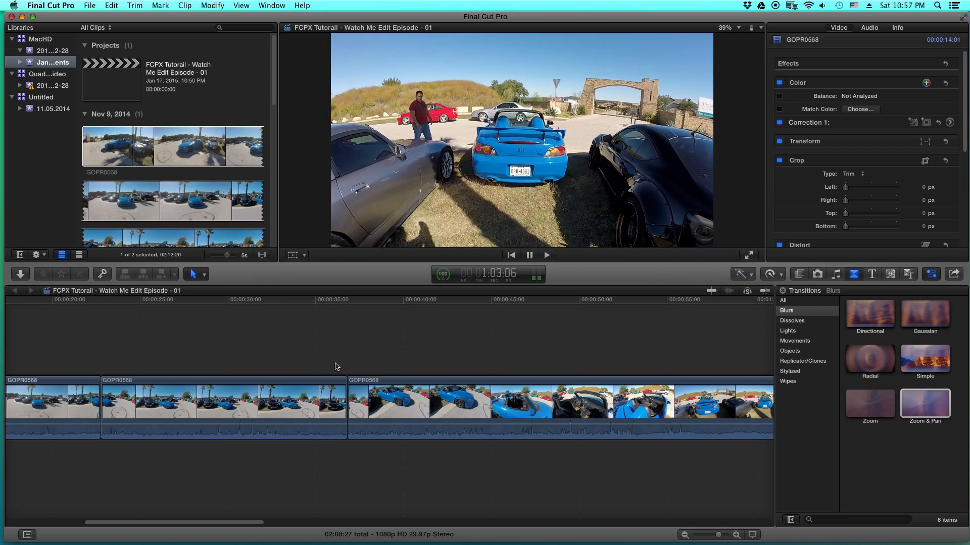
{"action": "key", "text": "space"}
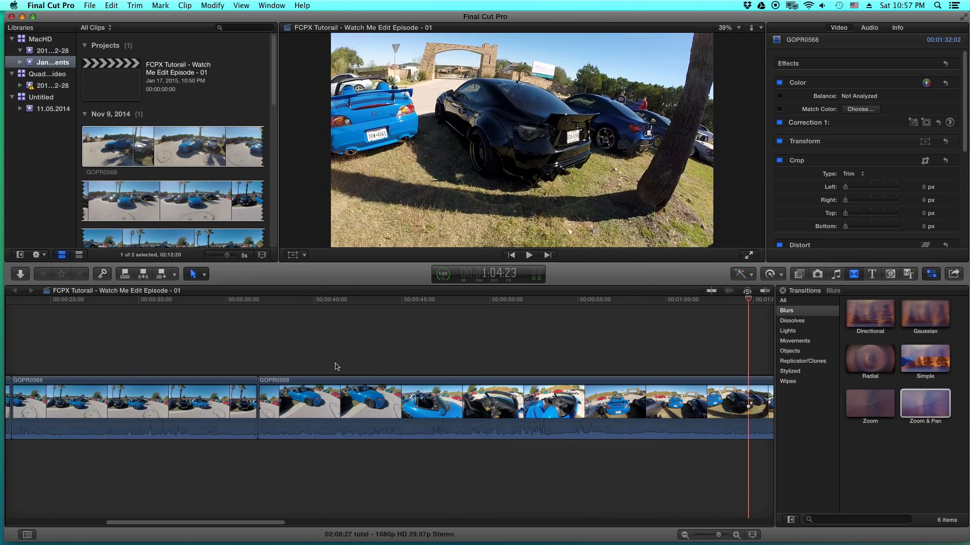
{"action": "left_click_drag", "start_coordinate": [748, 300], "coordinate": [679, 318]}
{"action": "key", "text": "space"}
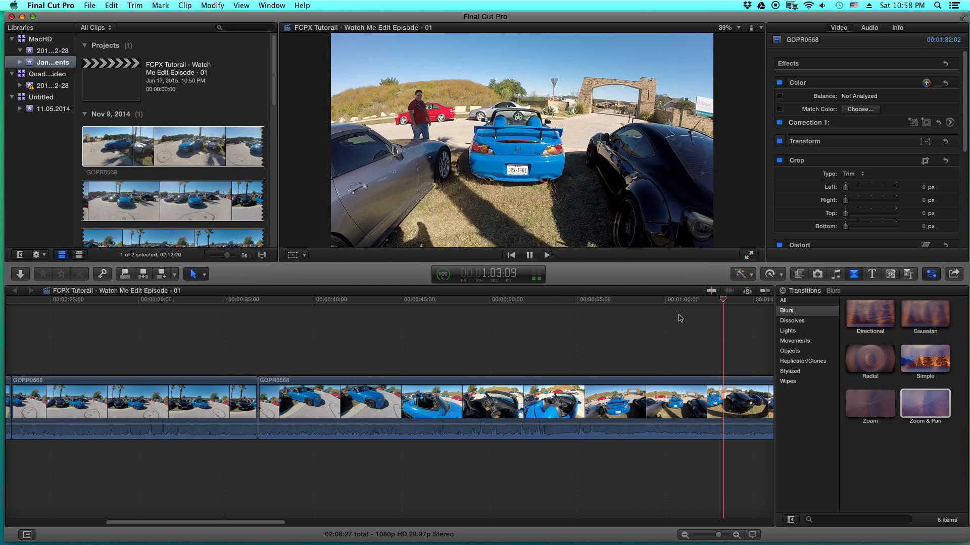
{"action": "key", "text": "space"}
{"action": "left_click_drag", "start_coordinate": [726, 300], "coordinate": [720, 301]}
{"action": "key", "text": "b"}
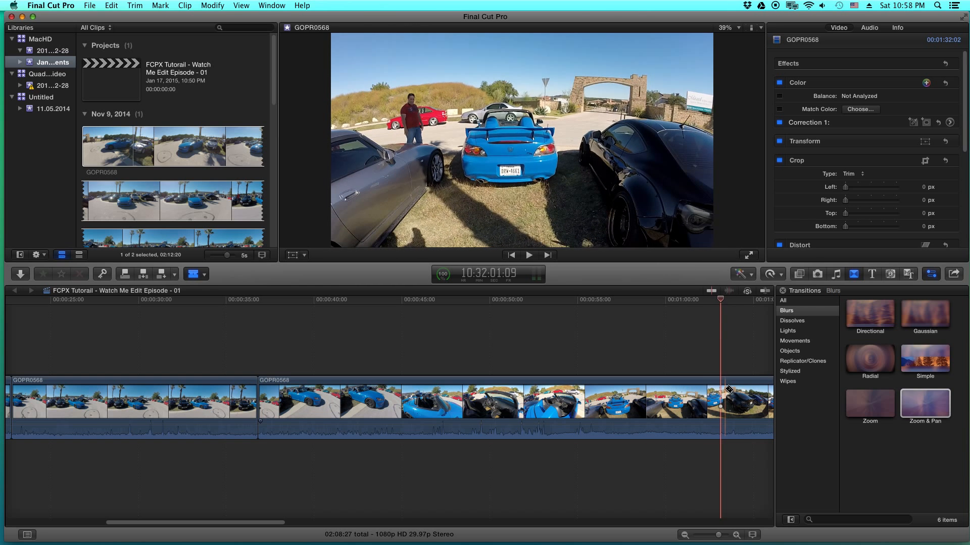
{"action": "left_click", "coordinate": [723, 401]}
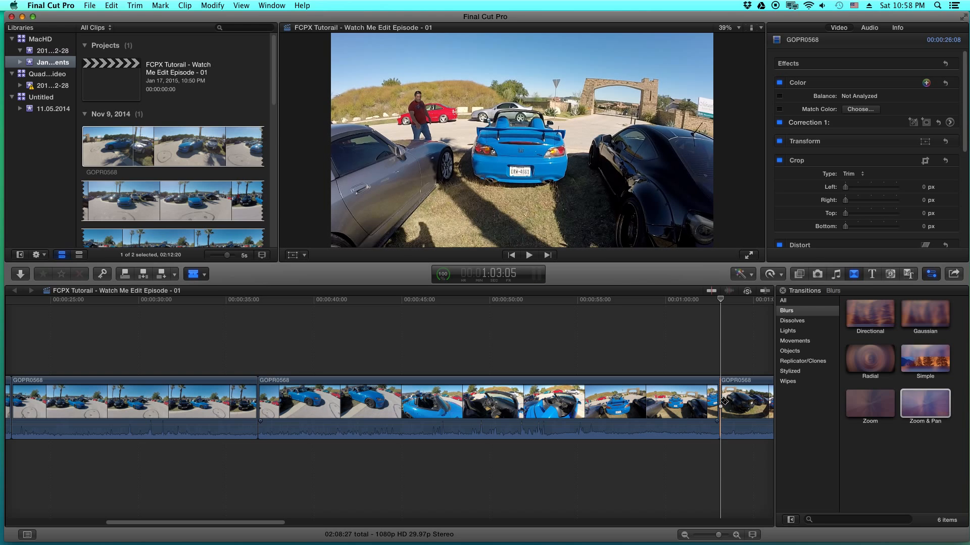
Play the remaining footage from the 1:03:05 cut to about 2:06:21, looking for sections to remove
{"action": "key", "text": "space"}
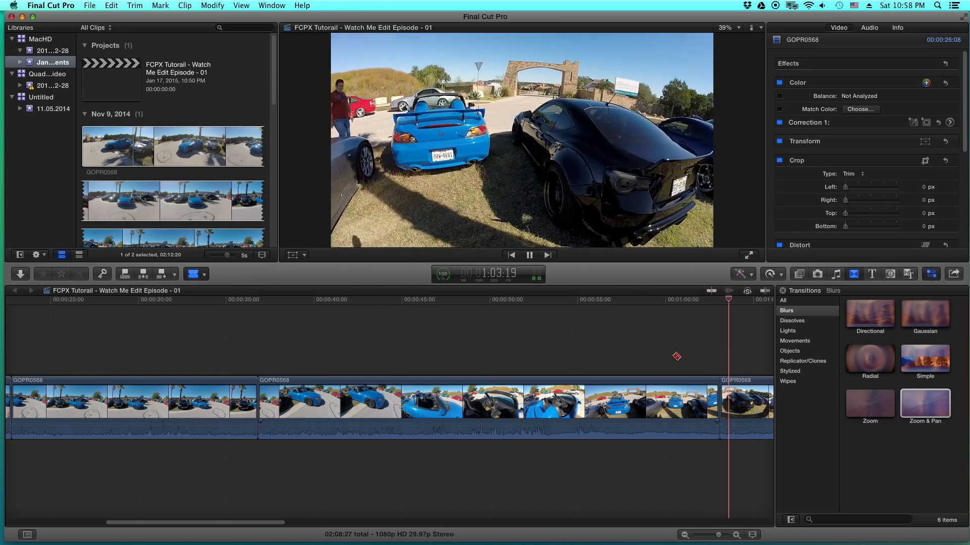
{"action": "key", "text": "space"}
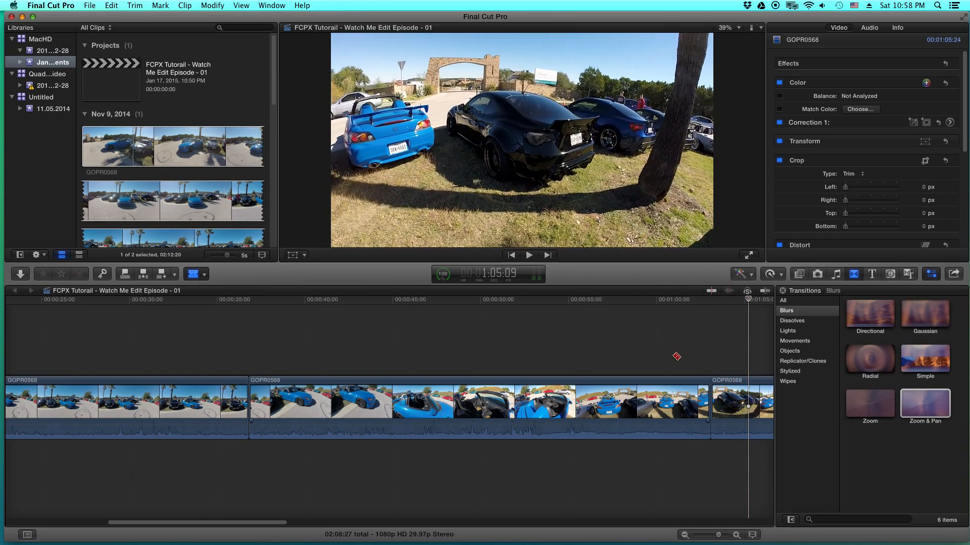
{"action": "key", "text": "a"}
{"action": "left_click", "coordinate": [709, 359]}
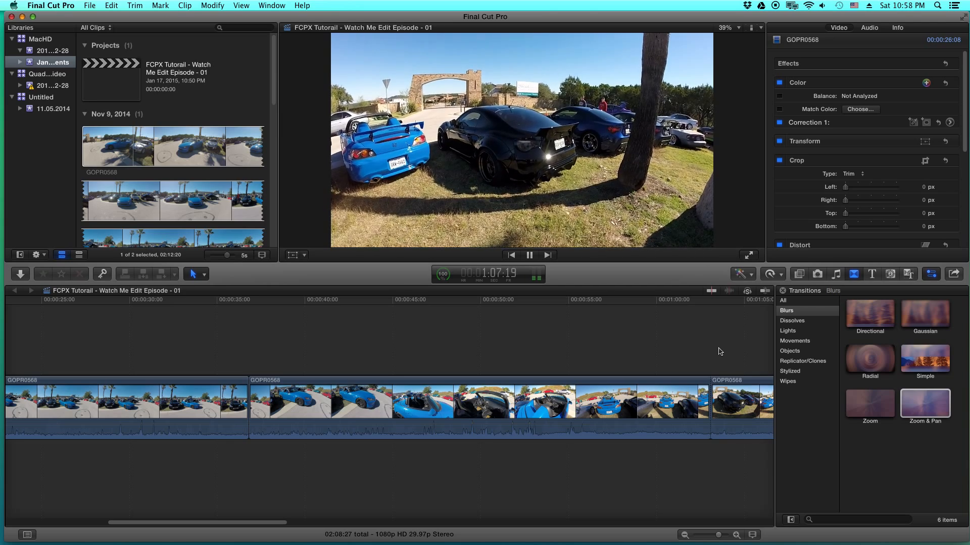
{"action": "key", "text": "space"}
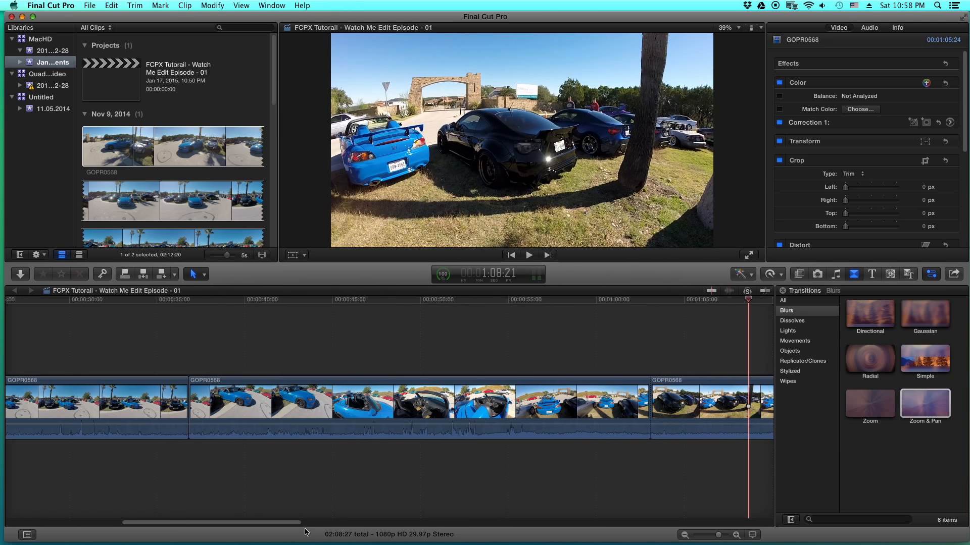
{"action": "left_click_drag", "start_coordinate": [283, 523], "coordinate": [461, 527]}
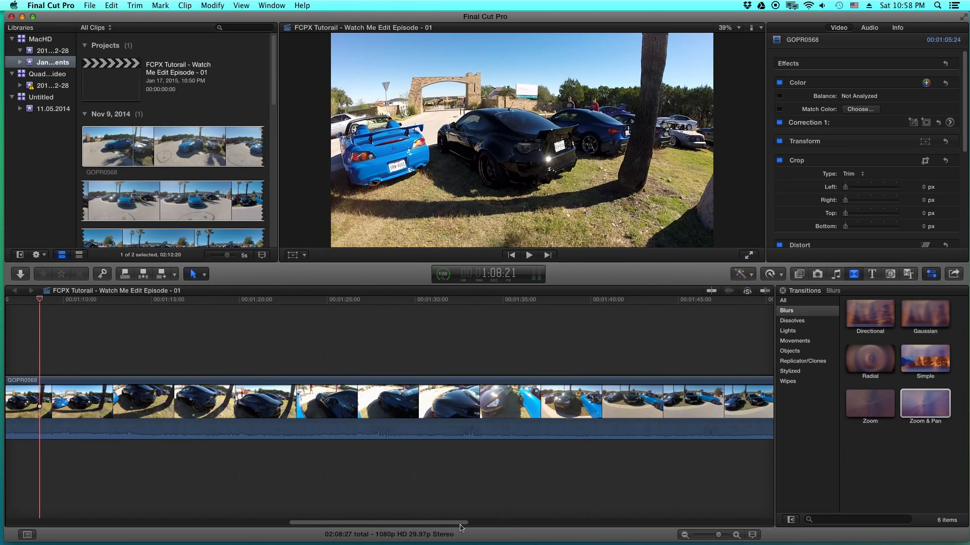
{"action": "key", "text": "space"}
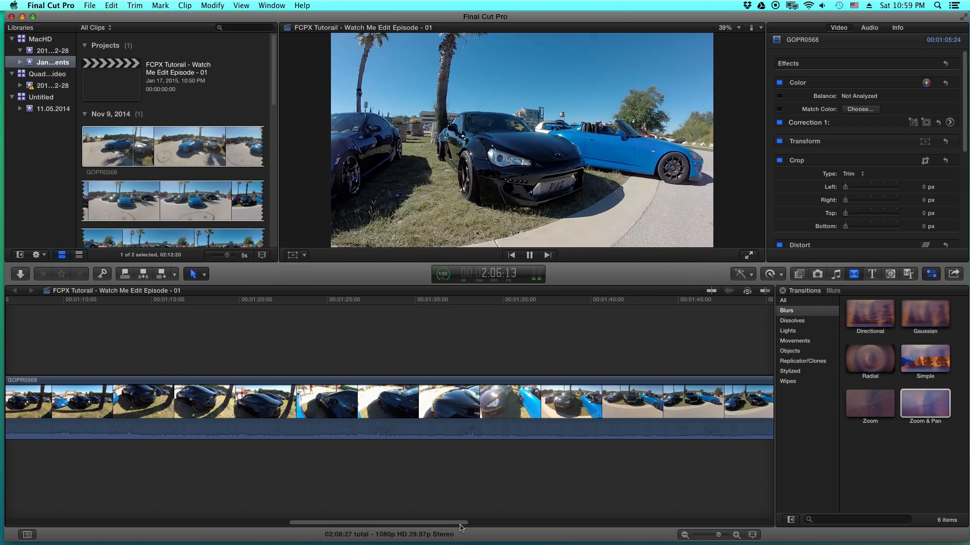
{"action": "key", "text": "space"}
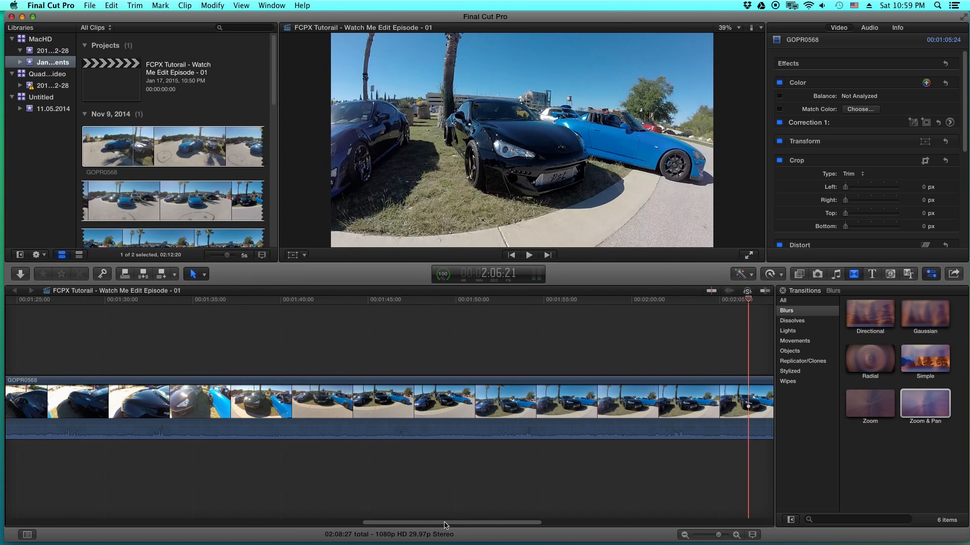
Replay the passage near the end of the footage and cut the clip at about 2:05:02 with the Blade tool
{"action": "left_click_drag", "start_coordinate": [446, 524], "coordinate": [476, 524]}
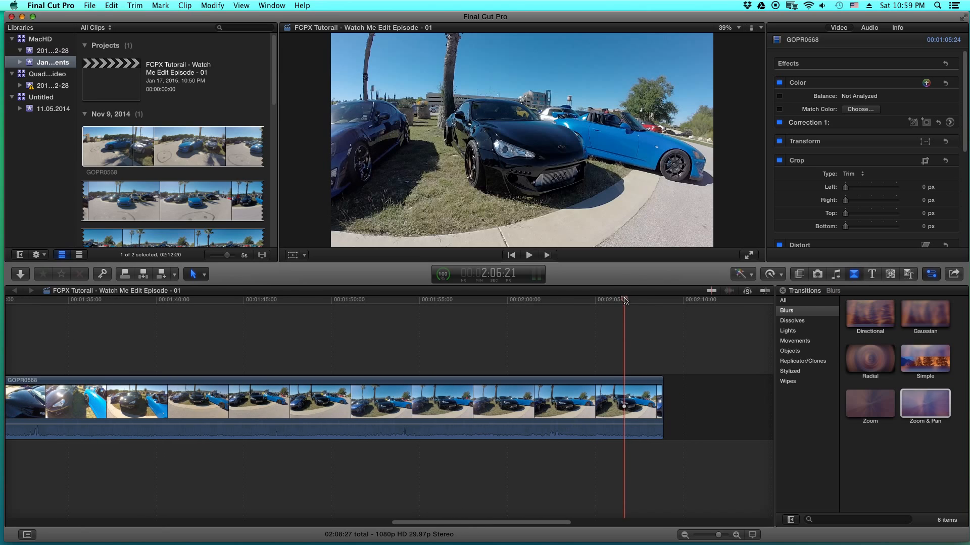
{"action": "left_click_drag", "start_coordinate": [625, 301], "coordinate": [577, 303]}
{"action": "key", "text": "space"}
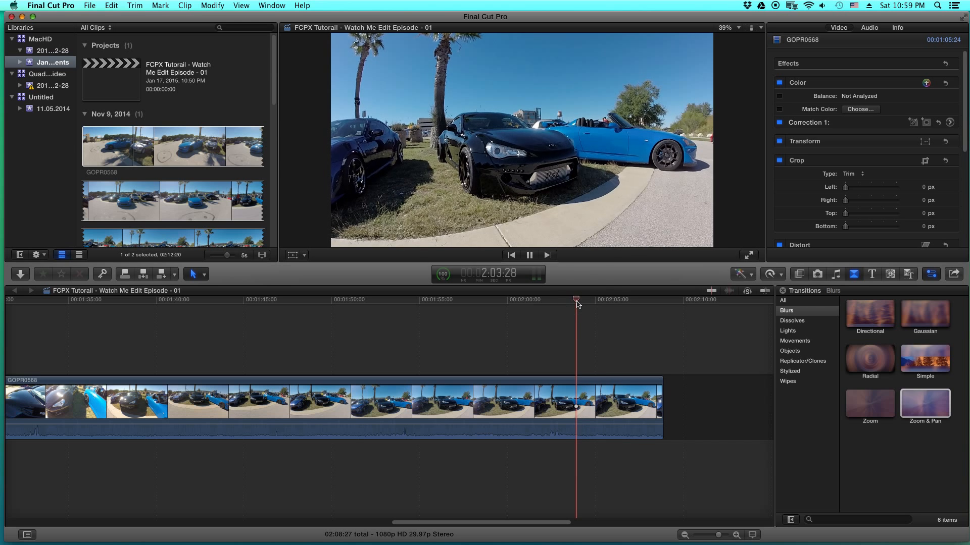
{"action": "key", "text": "space"}
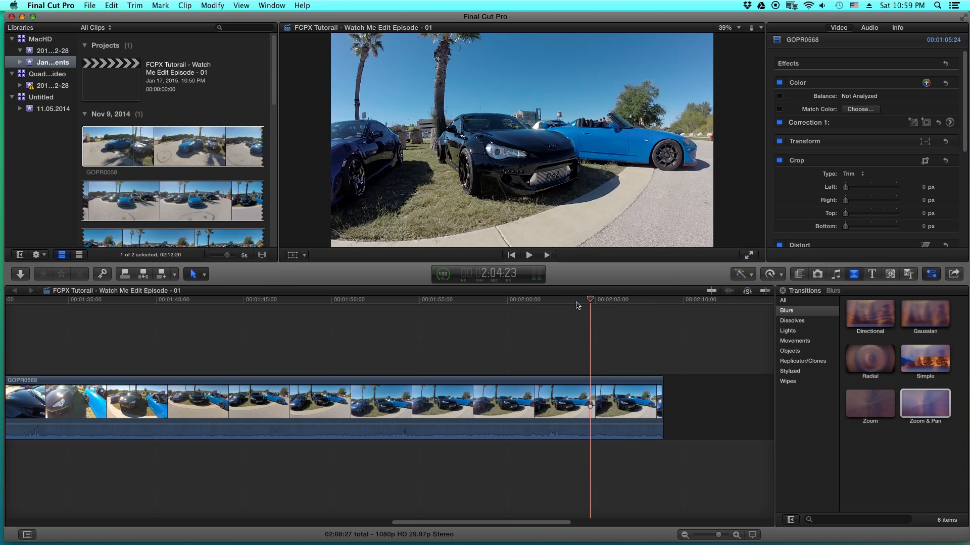
{"action": "key", "text": "space"}
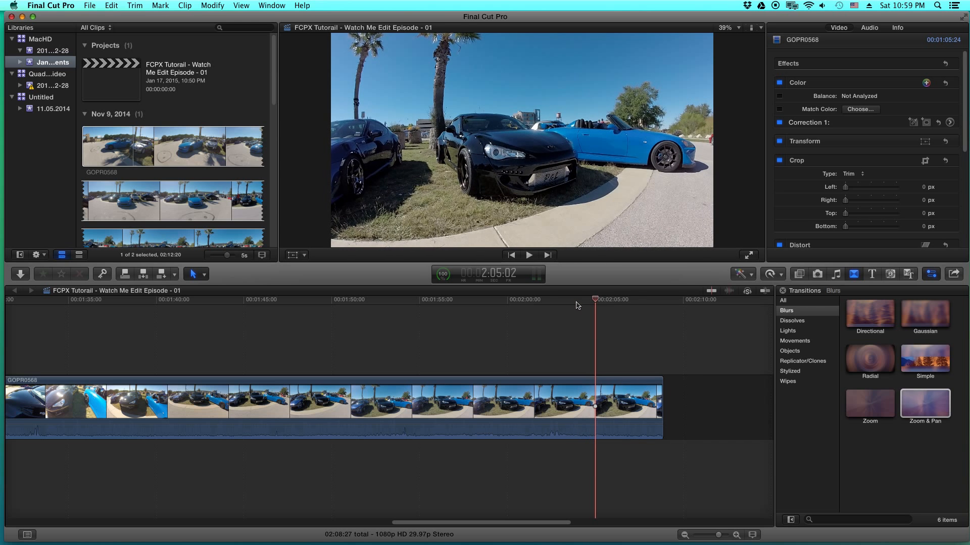
{"action": "key", "text": "space"}
{"action": "key", "text": "space"}
{"action": "left_click_drag", "start_coordinate": [596, 299], "coordinate": [596, 304]}
{"action": "key", "text": "b"}
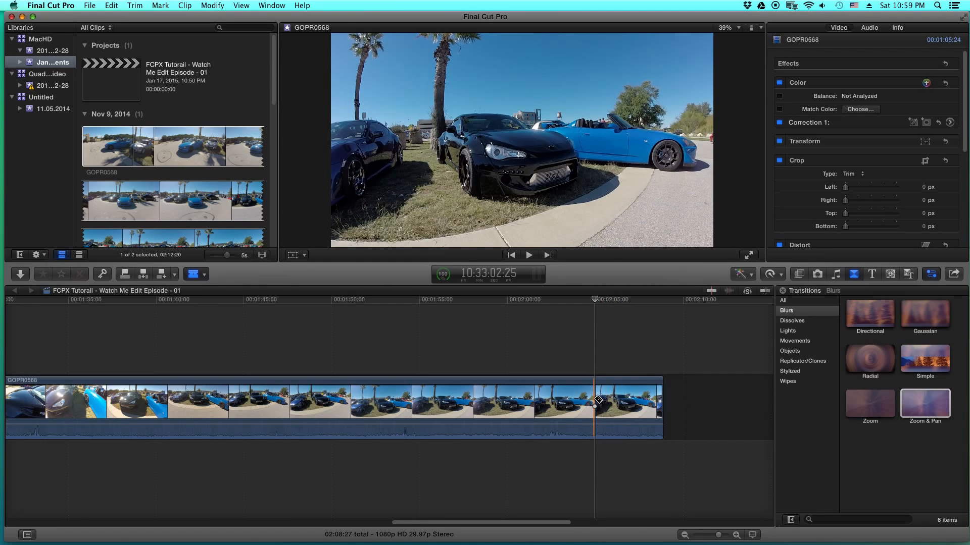
{"action": "left_click", "coordinate": [598, 401]}
Cut the final GOPR0568 segment about one and a half seconds after its start and delete the short piece before this cut
{"action": "key", "text": "space"}
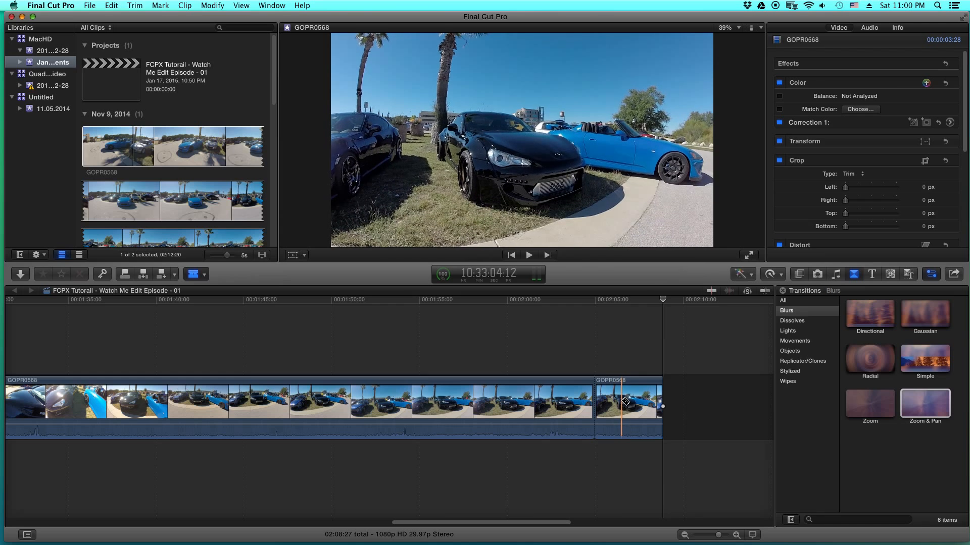
{"action": "key", "text": "super+b"}
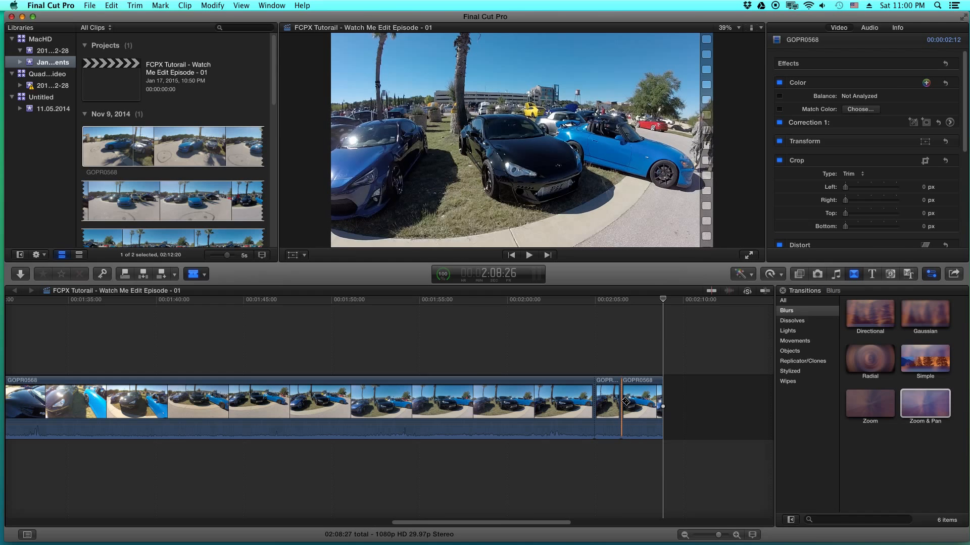
{"action": "key", "text": "a"}
{"action": "left_click", "coordinate": [609, 393]}
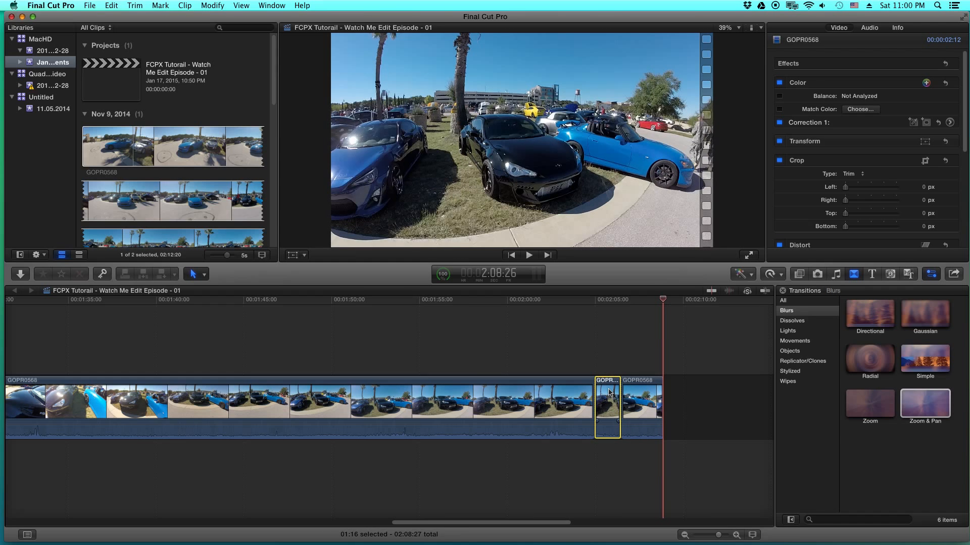
{"action": "key", "text": "Delete"}
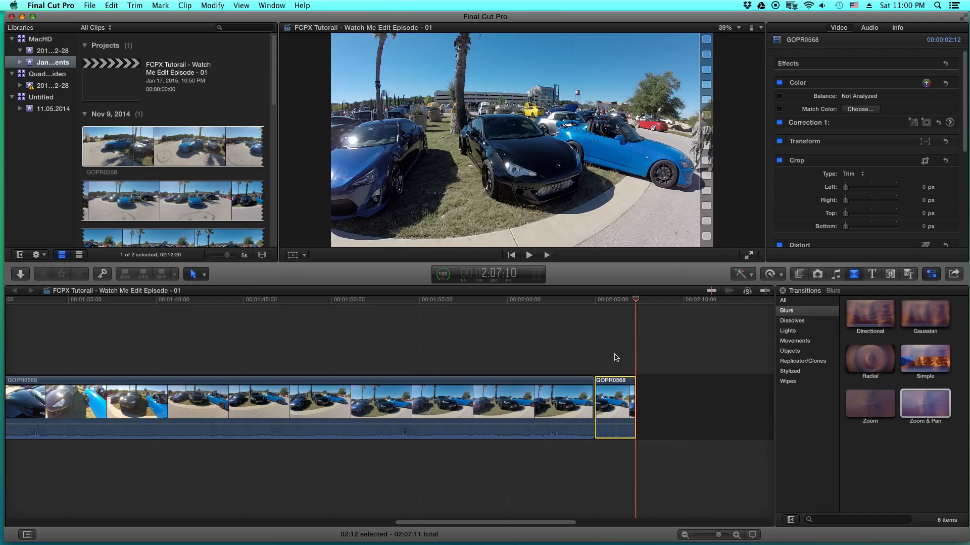
{"action": "left_click", "coordinate": [596, 367]}
{"action": "key", "text": "space"}
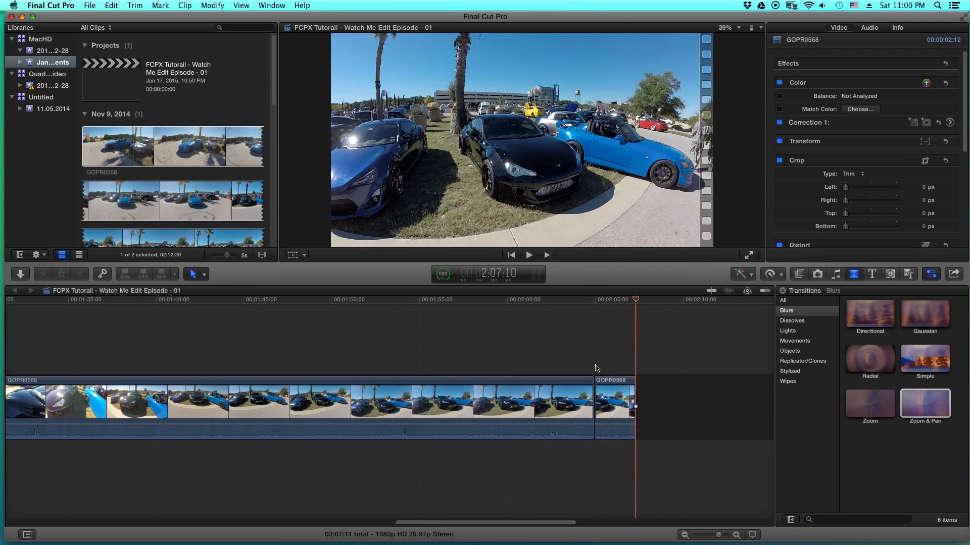
Select the final GOPR0568 segment and slow its playback speed to 50%
{"action": "left_click", "coordinate": [620, 399]}
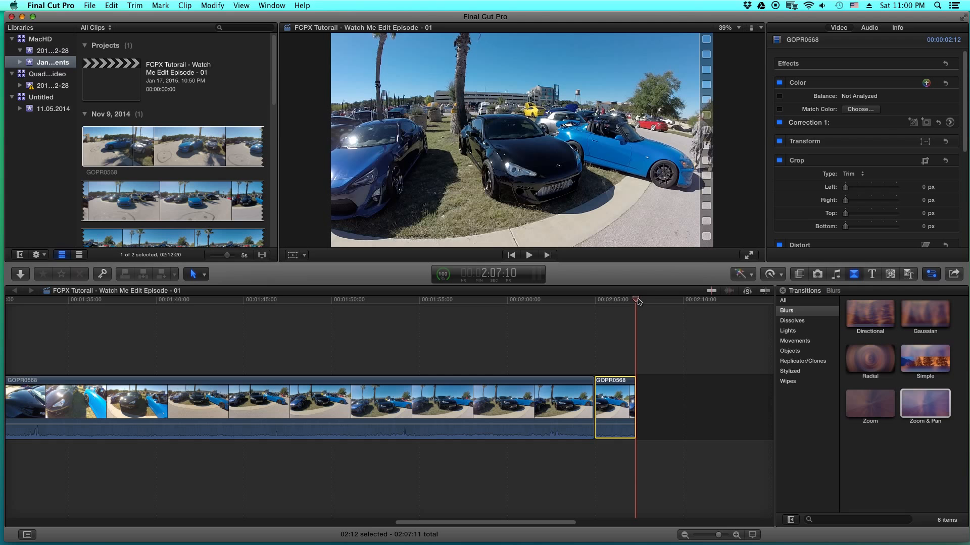
{"action": "left_click_drag", "start_coordinate": [638, 299], "coordinate": [620, 299]}
{"action": "right_click", "coordinate": [609, 412]}
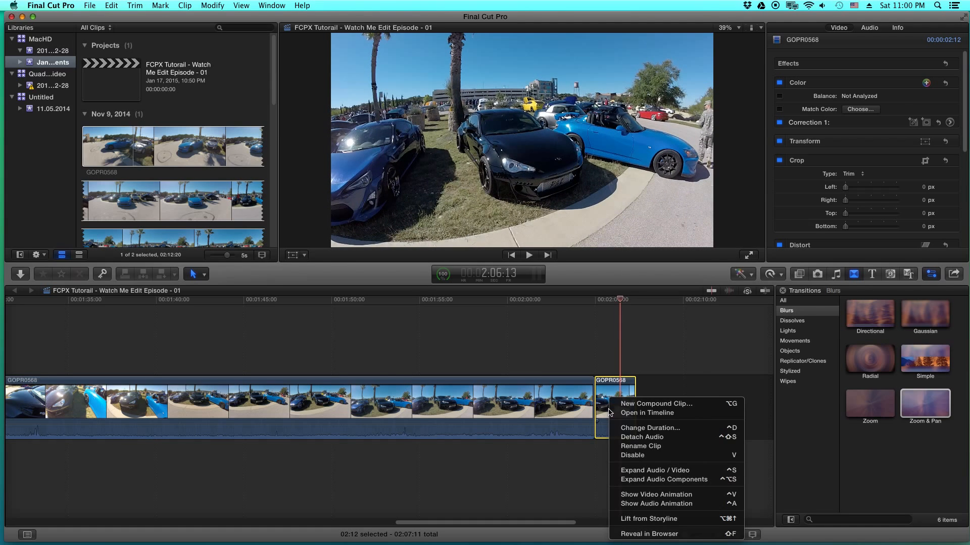
{"action": "left_click", "coordinate": [644, 348]}
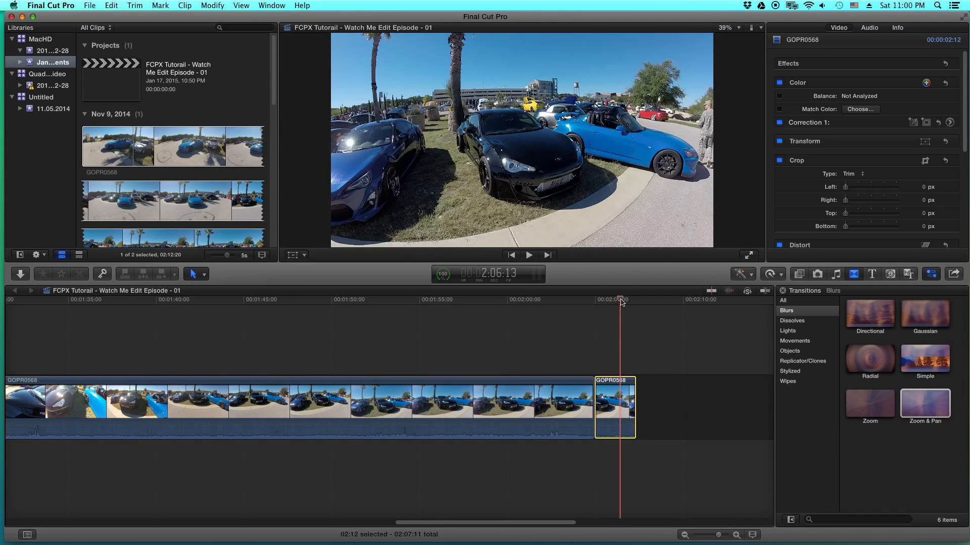
{"action": "left_click_drag", "start_coordinate": [621, 302], "coordinate": [607, 310]}
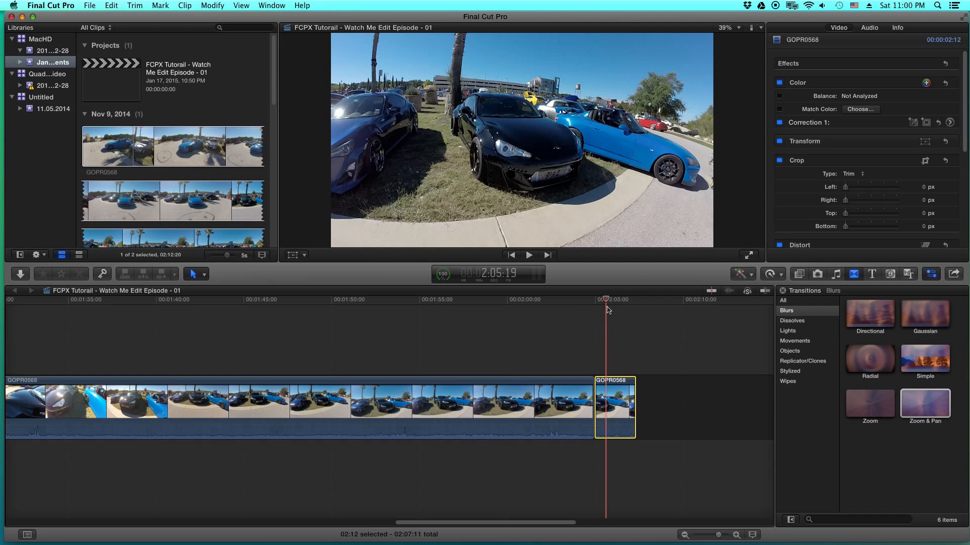
{"action": "right_click", "coordinate": [618, 394]}
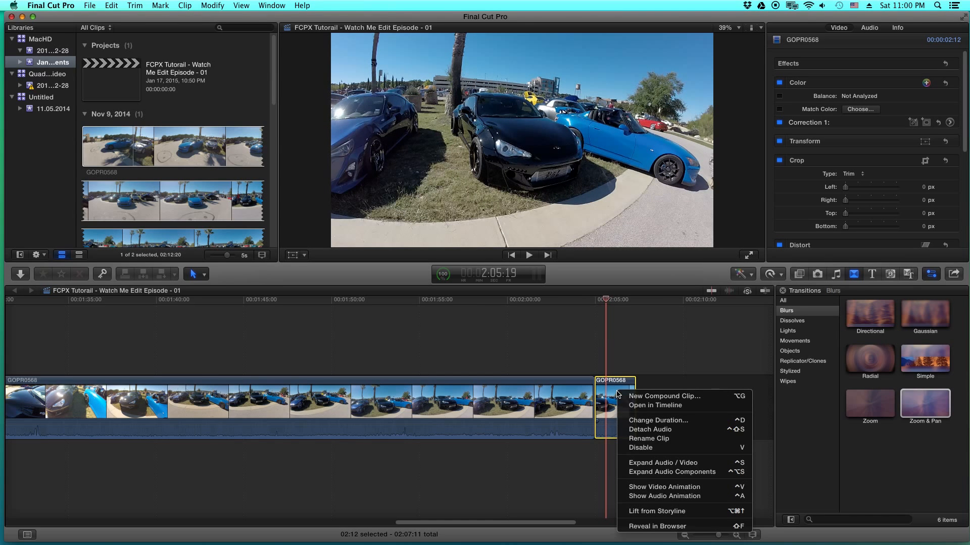
{"action": "left_click", "coordinate": [640, 332]}
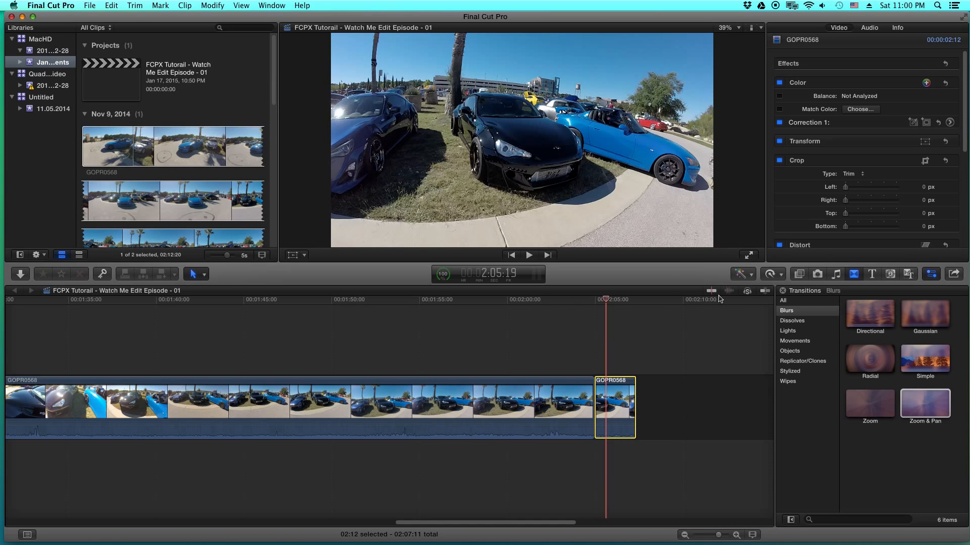
{"action": "left_click", "coordinate": [781, 275]}
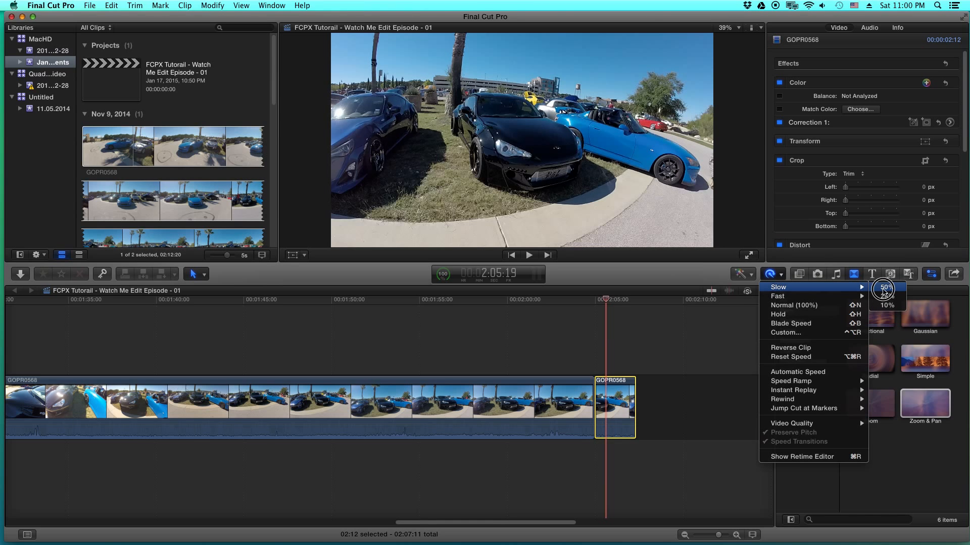
{"action": "left_click", "coordinate": [884, 292]}
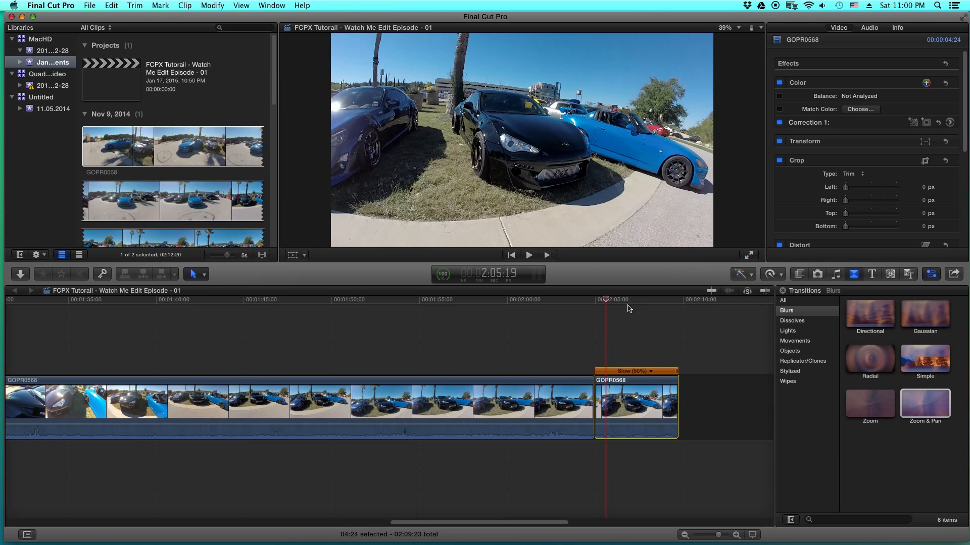
Review the background rendering and playback settings in the Playback preferences
{"action": "left_click", "coordinate": [60, 6]}
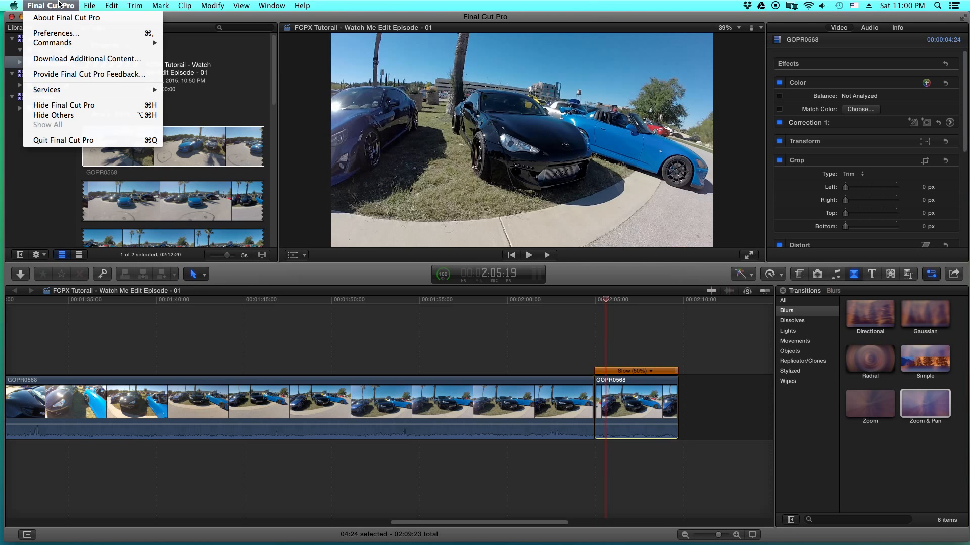
{"action": "left_click", "coordinate": [55, 33]}
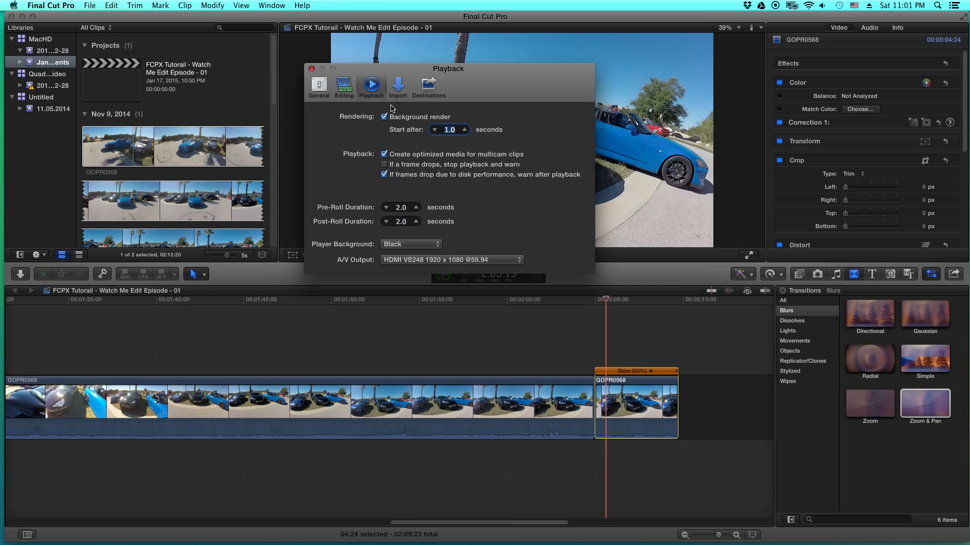
{"action": "left_click", "coordinate": [311, 69]}
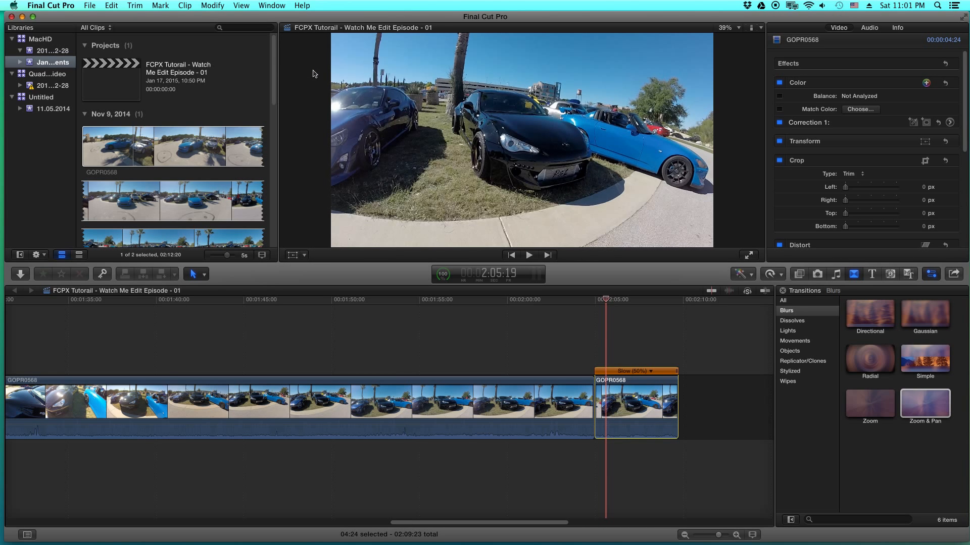
Play back from just before the last cut to check the motion of the slowed final segment
{"action": "left_click", "coordinate": [597, 302]}
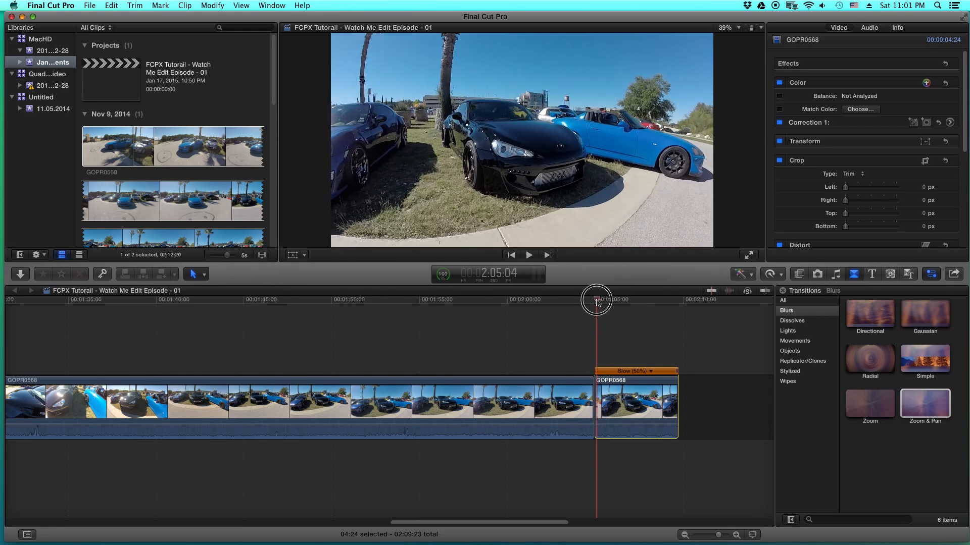
{"action": "mouse_move", "coordinate": [597, 302]}
{"action": "left_mouse_down"}
{"action": "mouse_move", "coordinate": [575, 306]}
{"action": "mouse_move", "coordinate": [656, 303]}
{"action": "mouse_move", "coordinate": [585, 302]}
{"action": "mouse_move", "coordinate": [605, 303]}
{"action": "left_mouse_up"}
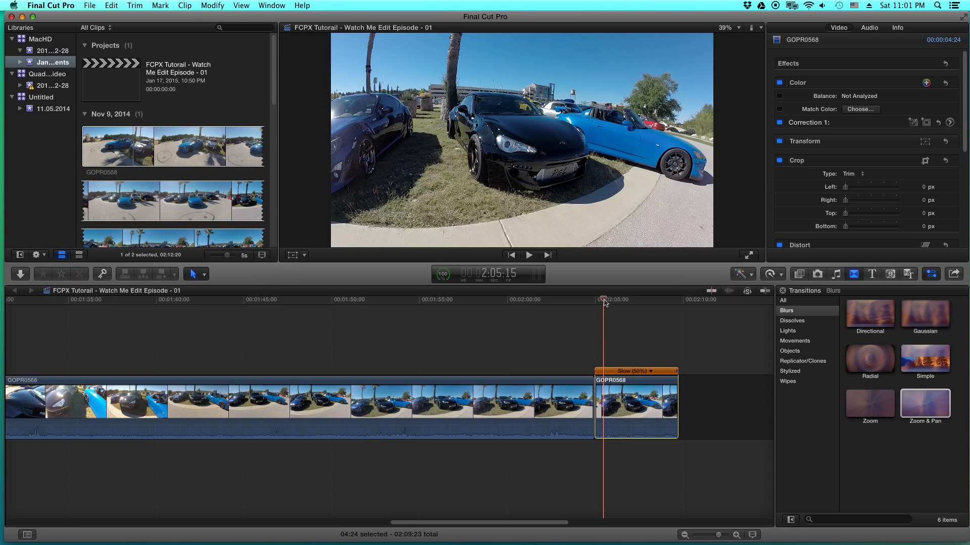
{"action": "left_click", "coordinate": [560, 302]}
{"action": "key", "text": "space"}
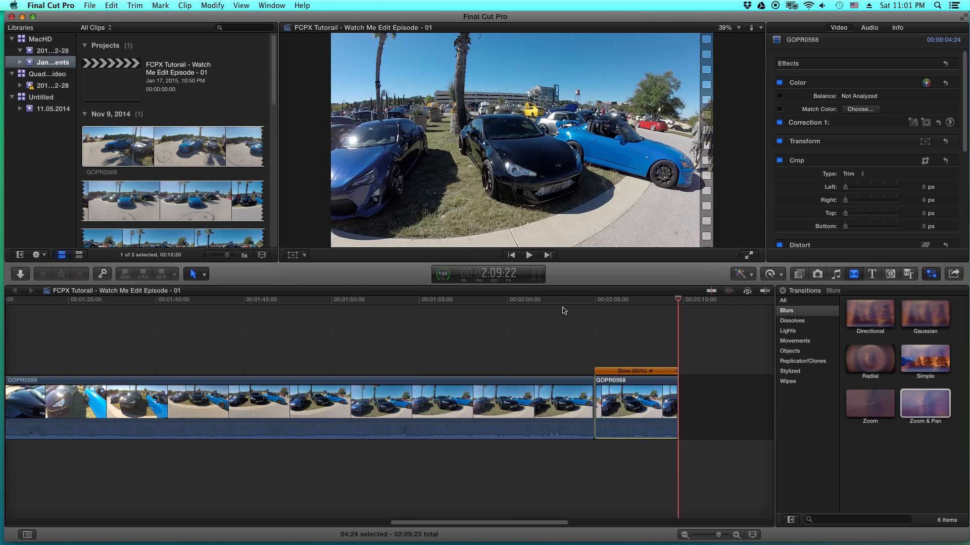
{"action": "left_click", "coordinate": [712, 340]}
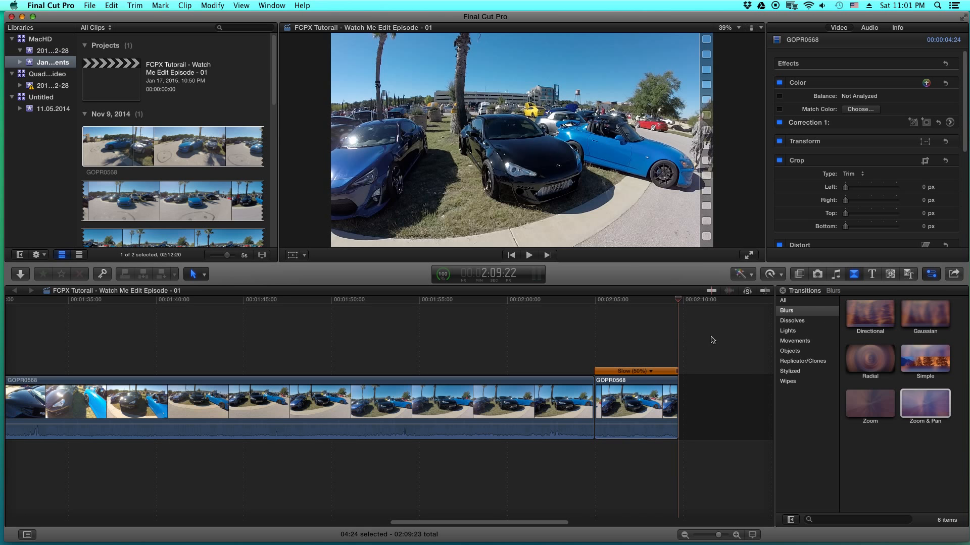
{"action": "mouse_move", "coordinate": [561, 310]}
{"action": "left_mouse_down"}
{"action": "mouse_move", "coordinate": [602, 316]}
{"action": "mouse_move", "coordinate": [576, 320]}
{"action": "left_mouse_up"}
{"action": "key", "text": "space"}
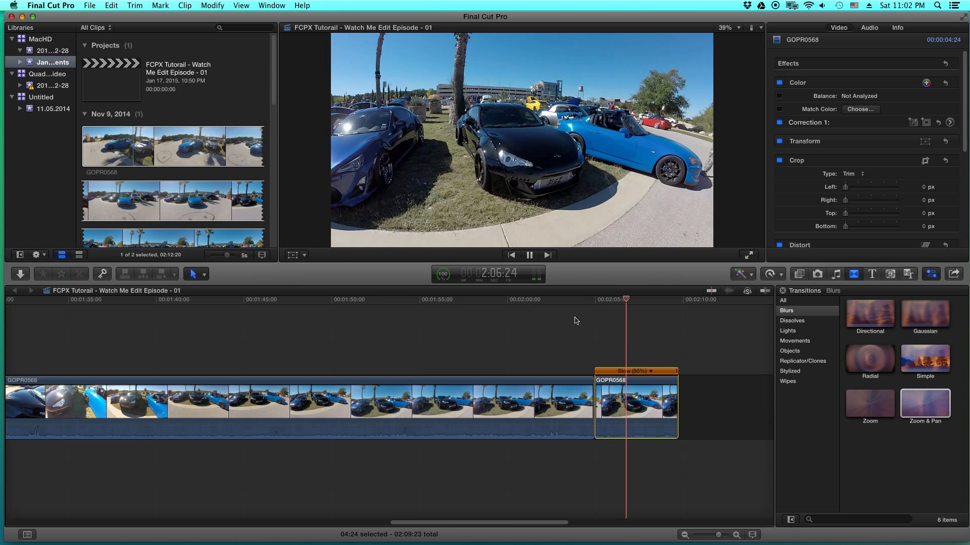
{"action": "key", "text": "space"}
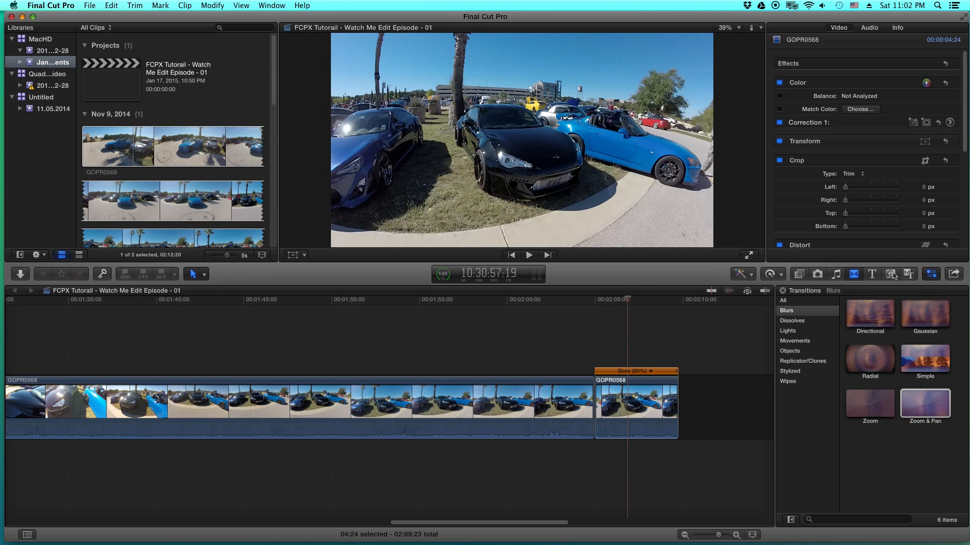
Apply the Bokeh Random video effect to the final slowed GOPR0568 segment and play the segment back
{"action": "left_click", "coordinate": [800, 275]}
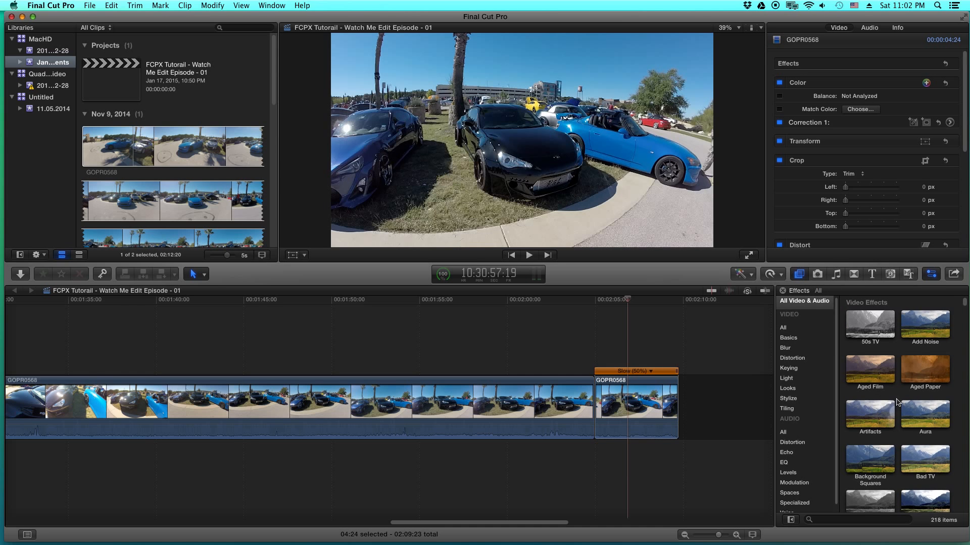
{"action": "scroll", "coordinate": [889, 394], "scroll_direction": "down", "scroll_amount": 3}
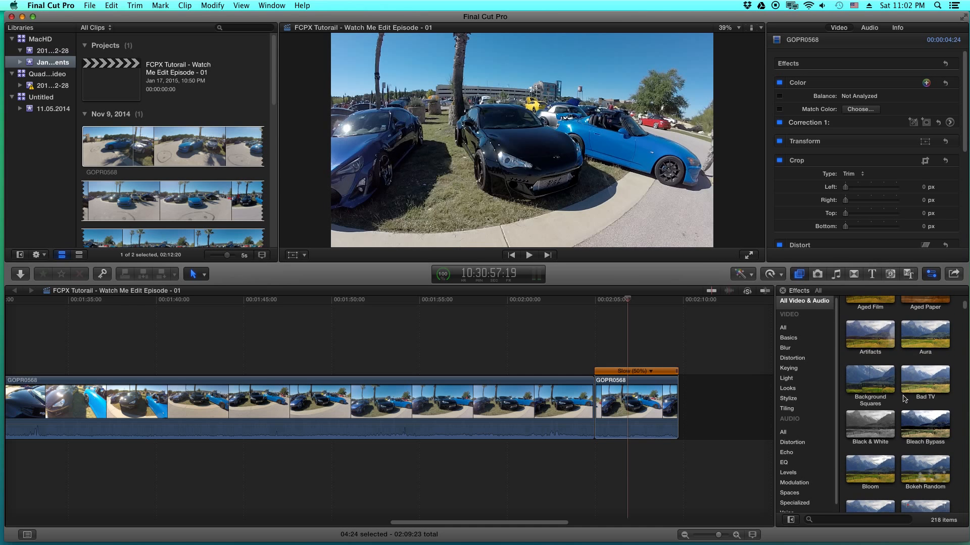
{"action": "scroll", "coordinate": [918, 400], "scroll_direction": "down", "scroll_amount": 2}
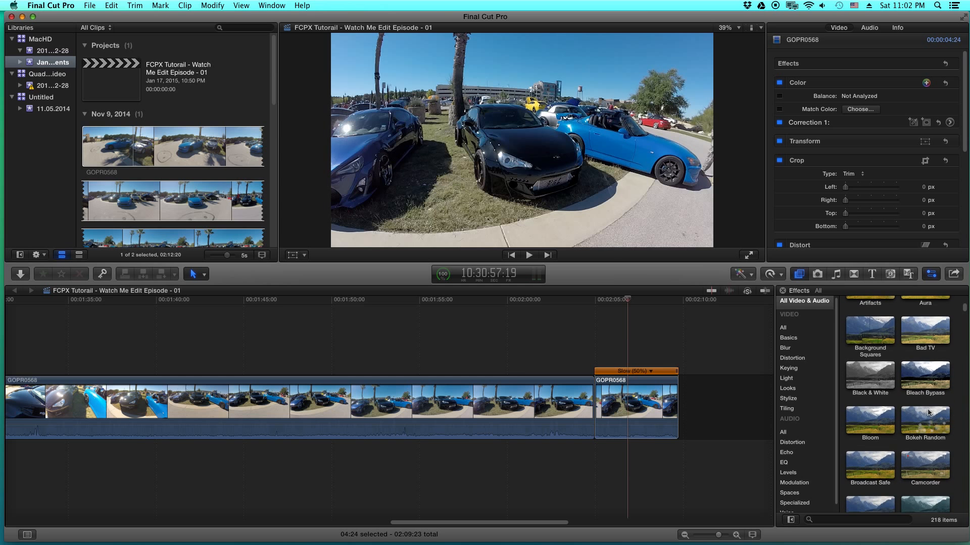
{"action": "scroll", "coordinate": [923, 388], "scroll_direction": "down", "scroll_amount": 3}
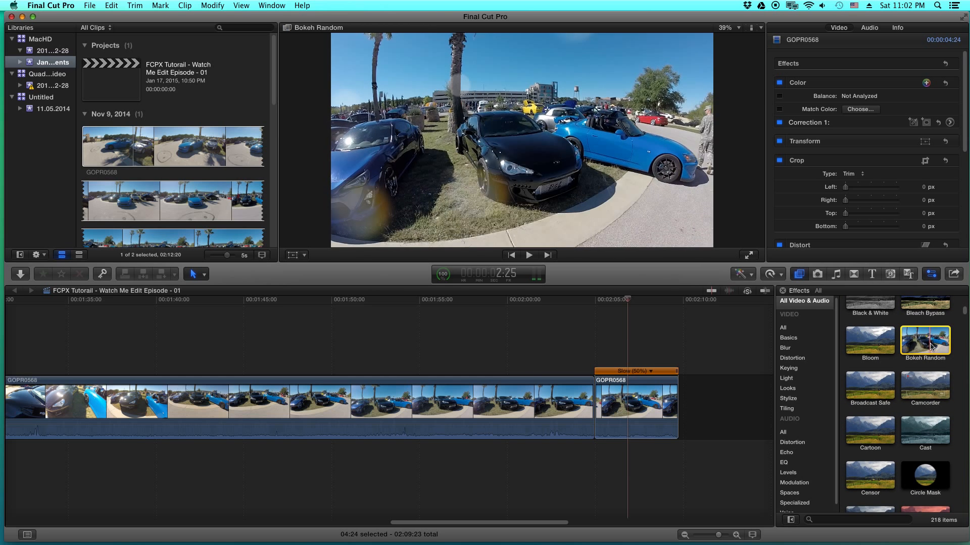
{"action": "left_click_drag", "start_coordinate": [933, 347], "coordinate": [657, 400]}
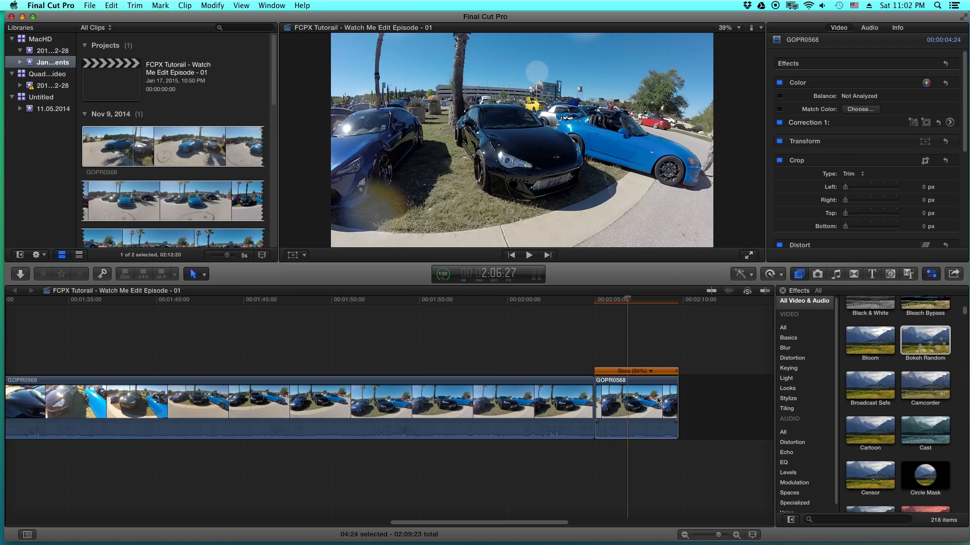
{"action": "left_click", "coordinate": [594, 307]}
{"action": "key", "text": "space"}
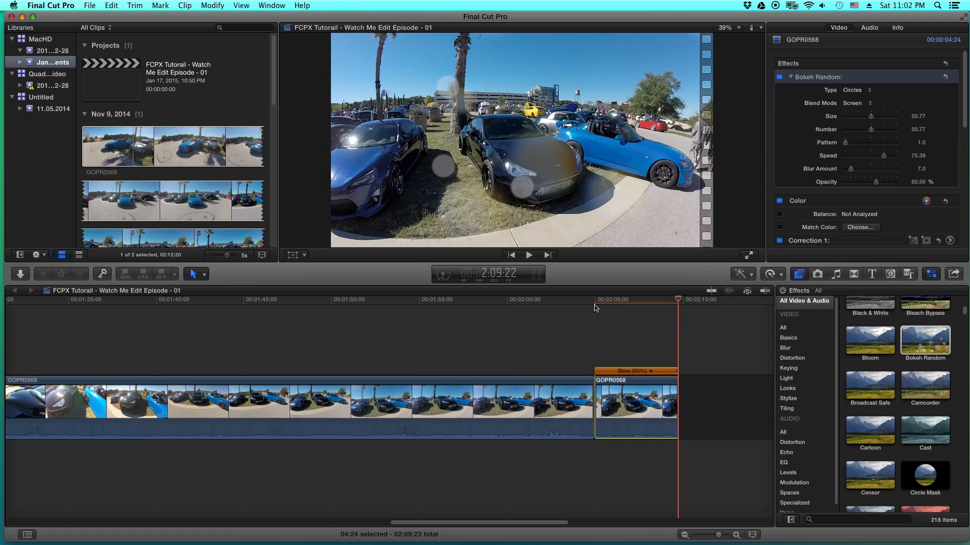
Slow the final GOPR0568 segment further to 25% and play back from just before the last cut
{"action": "left_click", "coordinate": [586, 302]}
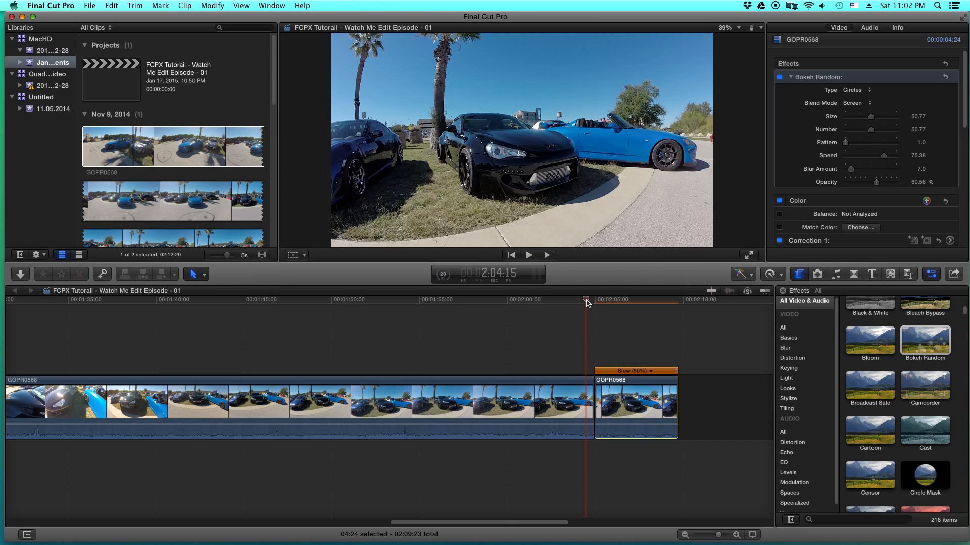
{"action": "left_click", "coordinate": [650, 372]}
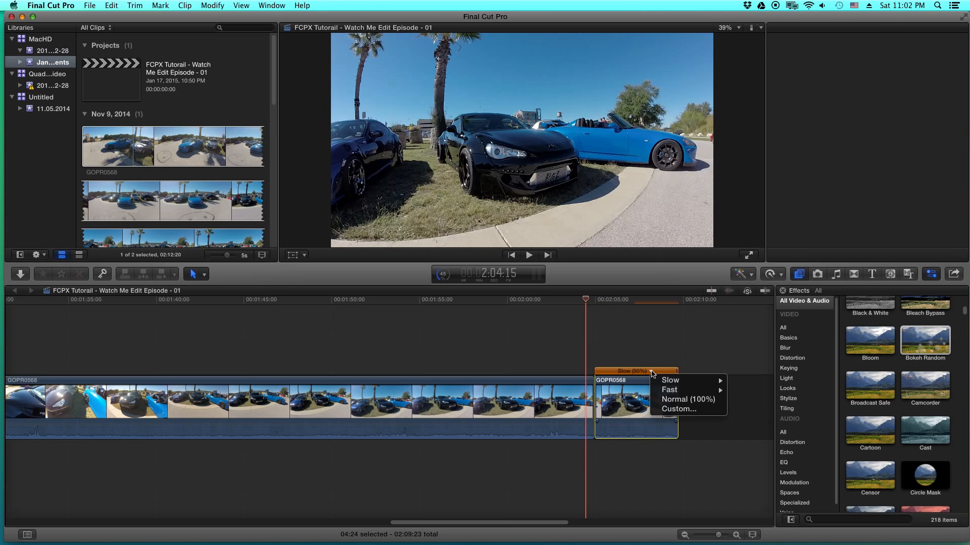
{"action": "mouse_move", "coordinate": [687, 381]}
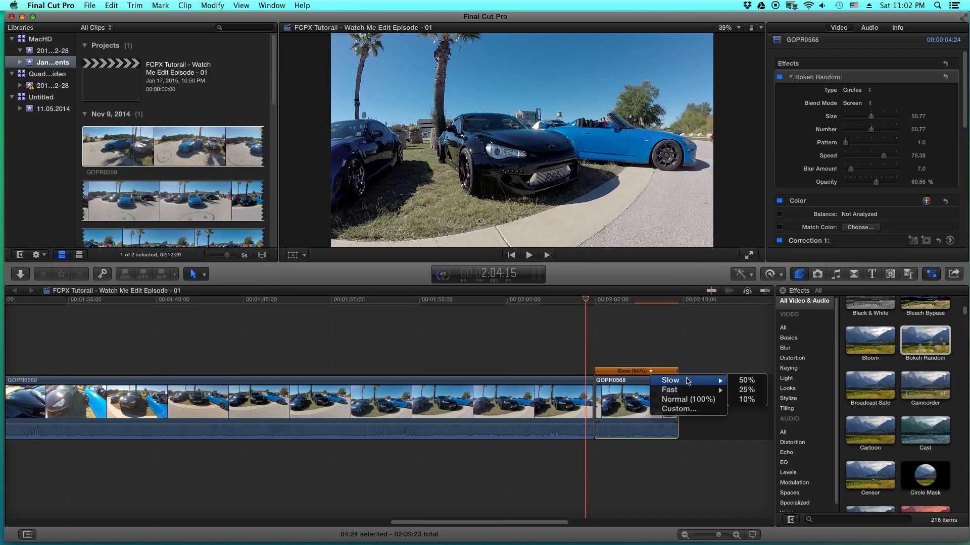
{"action": "left_click", "coordinate": [748, 390]}
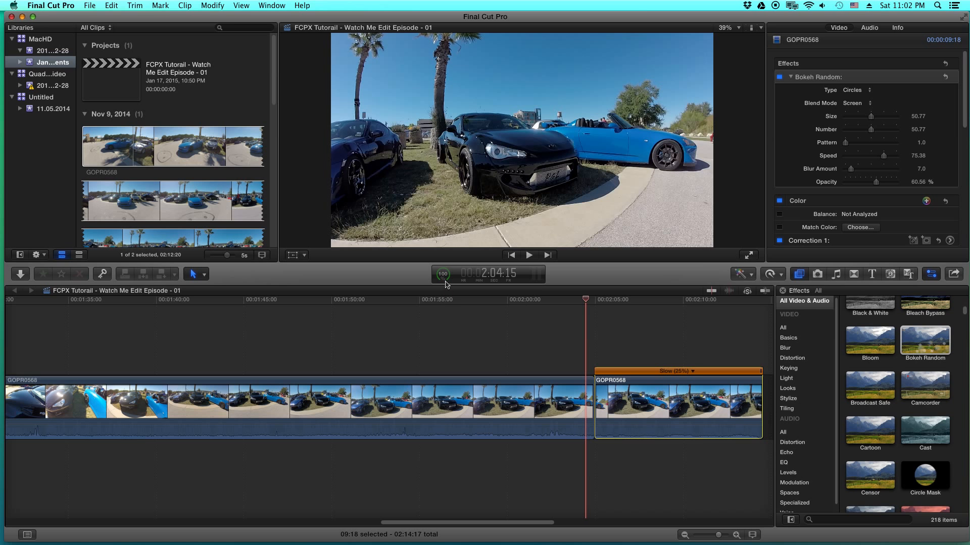
{"action": "key", "text": "space"}
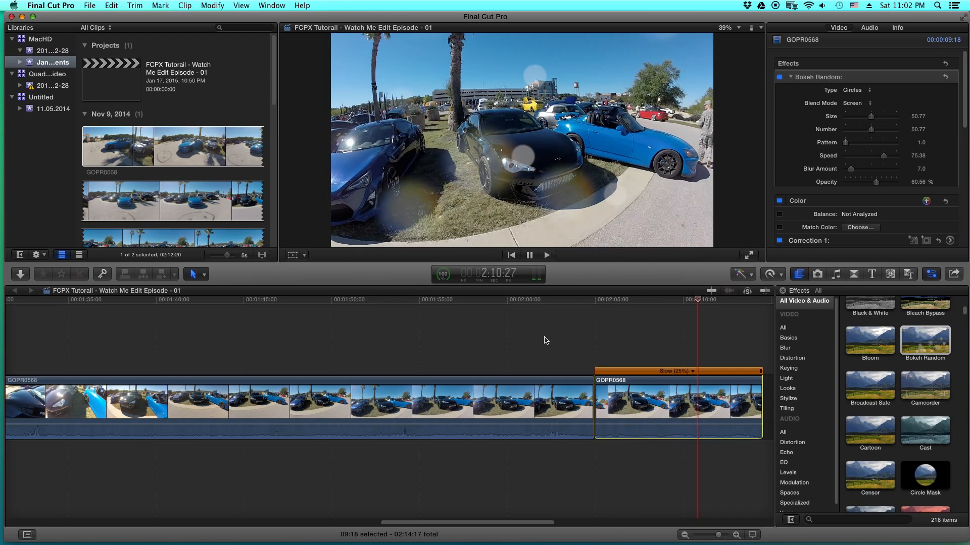
Look through the Dissolves, Lights, Movements and complete transition collections for one that suits the last cut
{"action": "left_click", "coordinate": [854, 274]}
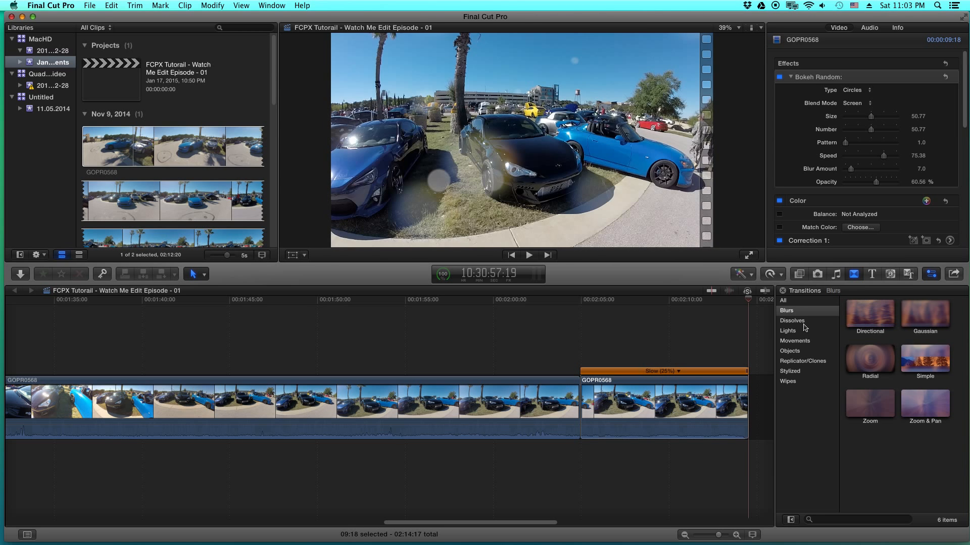
{"action": "left_click", "coordinate": [797, 321]}
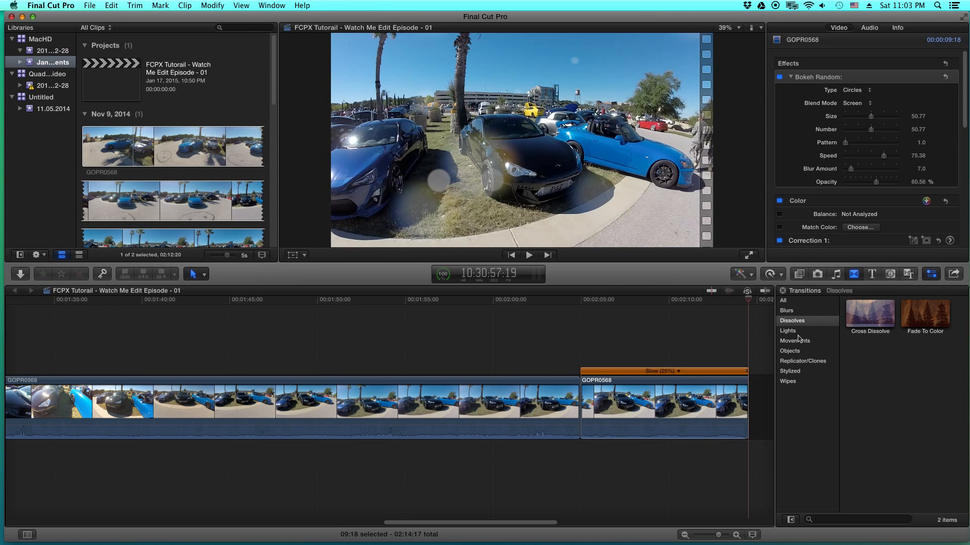
{"action": "left_click", "coordinate": [798, 334]}
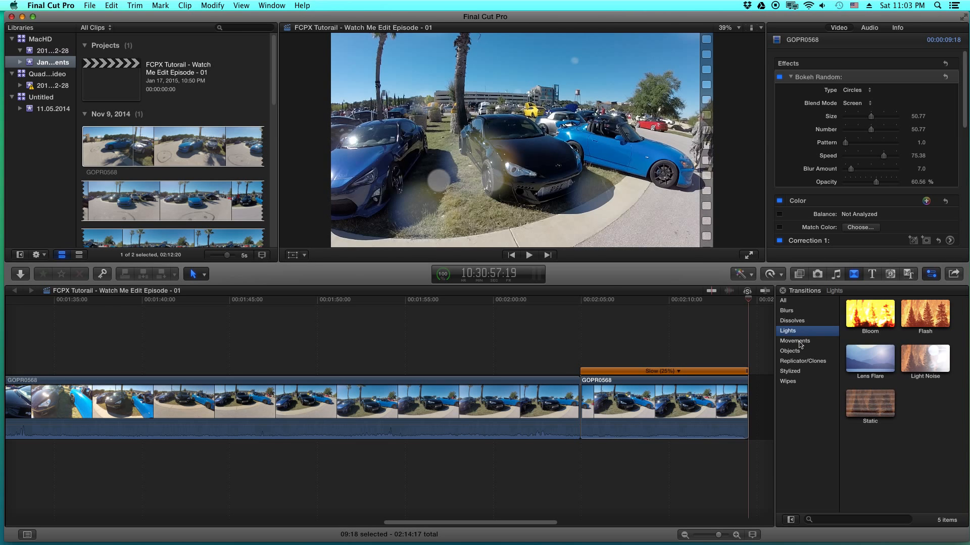
{"action": "left_click", "coordinate": [799, 342]}
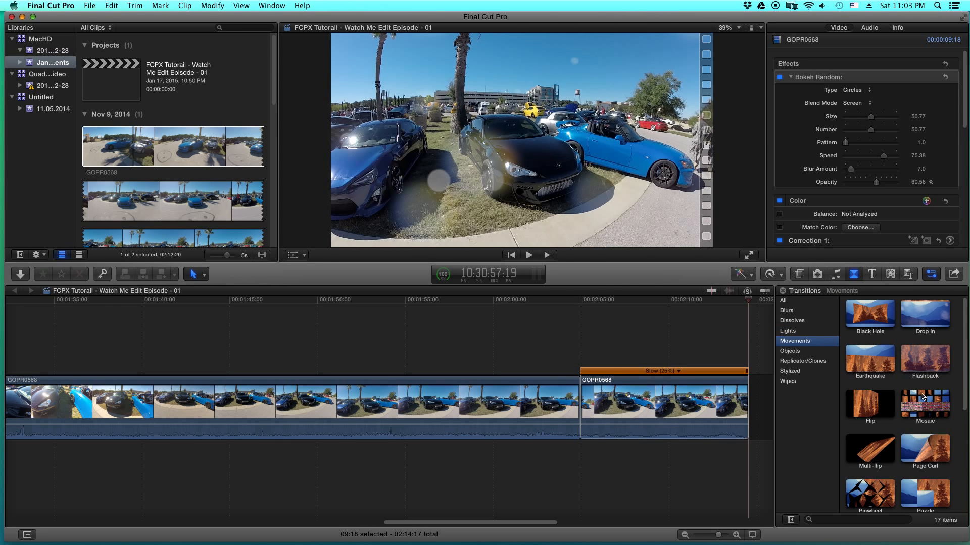
{"action": "left_click_drag", "start_coordinate": [966, 376], "coordinate": [965, 453]}
{"action": "left_click", "coordinate": [788, 301]}
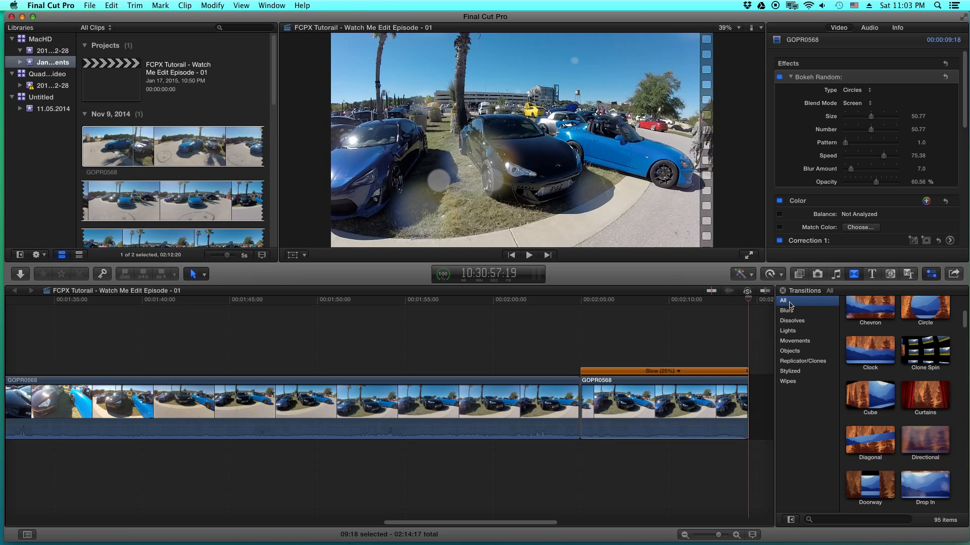
{"action": "scroll", "coordinate": [927, 376], "scroll_direction": "down", "scroll_amount": 3}
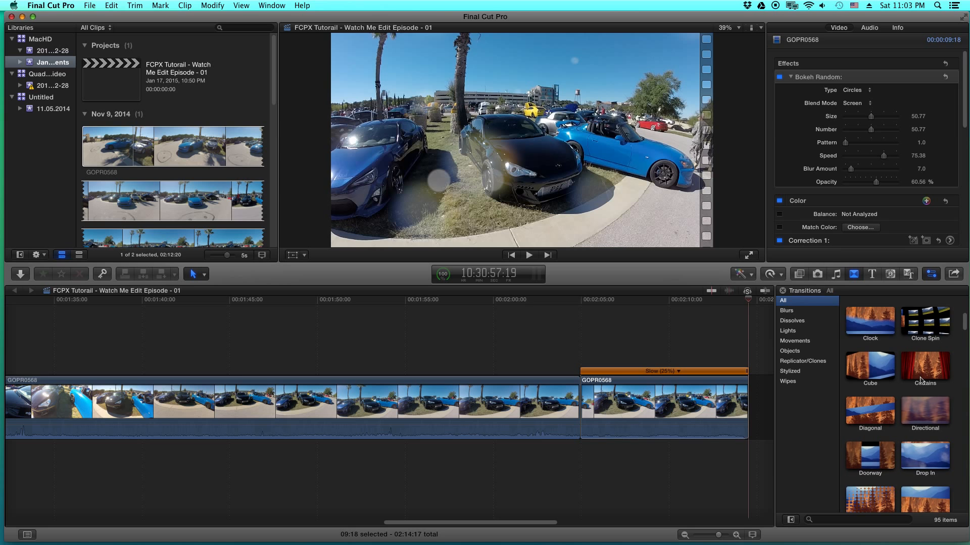
{"action": "scroll", "coordinate": [921, 380], "scroll_direction": "down", "scroll_amount": 2}
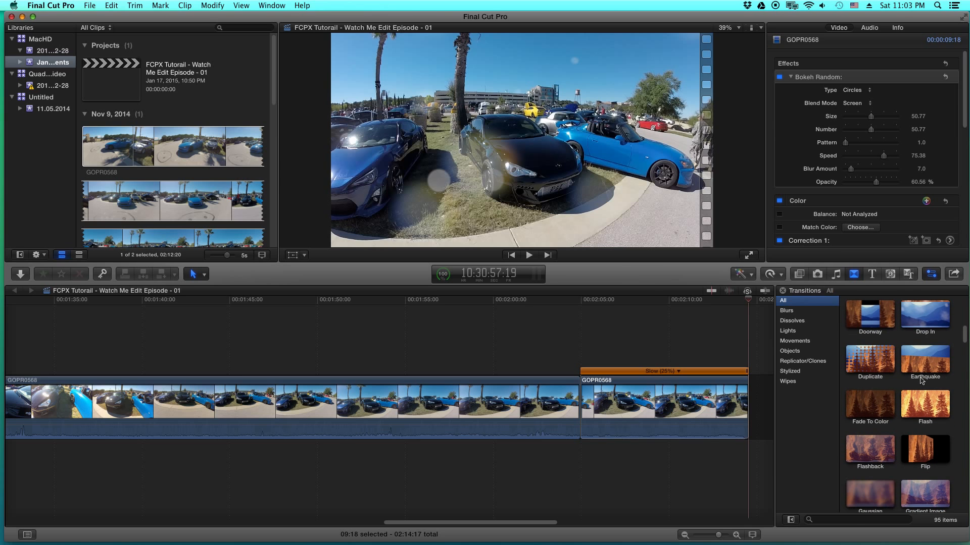
{"action": "scroll", "coordinate": [921, 381], "scroll_direction": "down", "scroll_amount": 5}
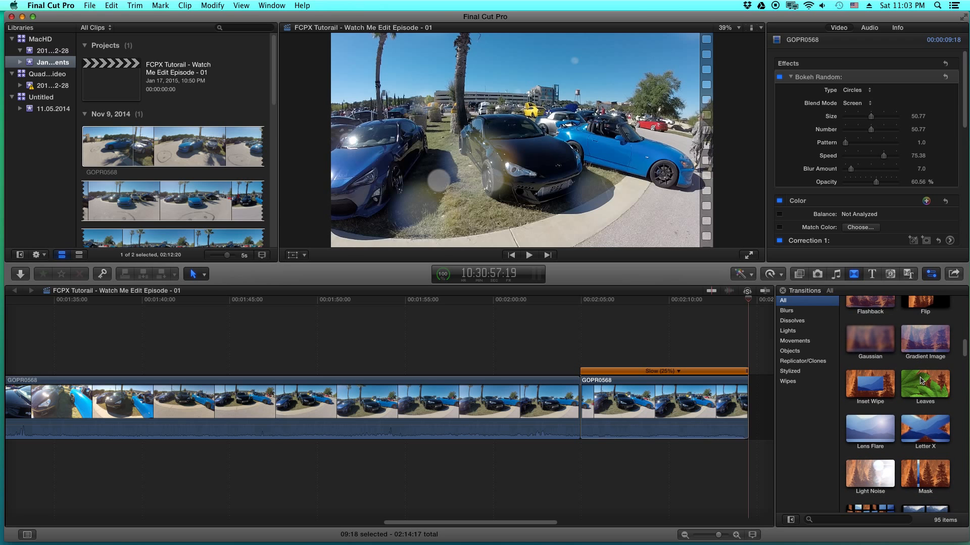
{"action": "scroll", "coordinate": [921, 381], "scroll_direction": "down", "scroll_amount": 5}
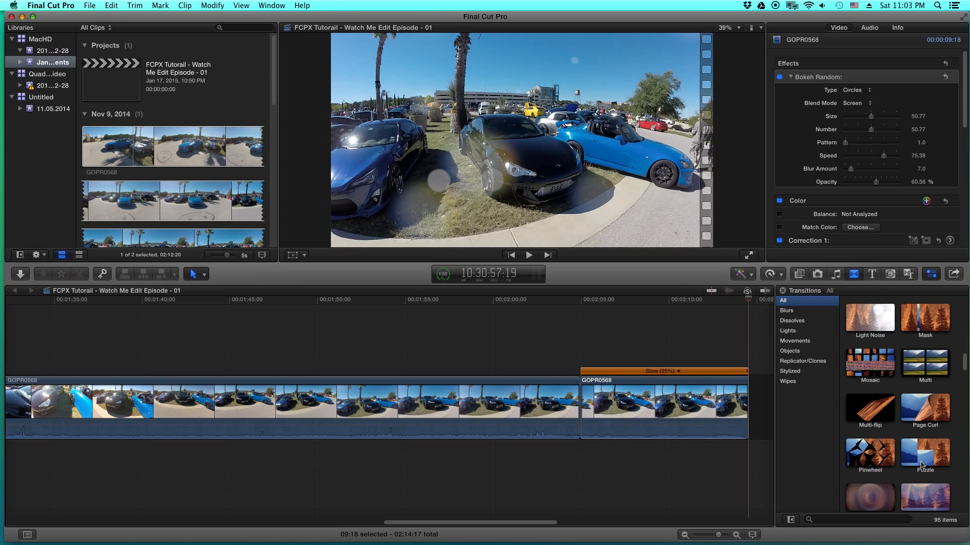
{"action": "left_click", "coordinate": [922, 365]}
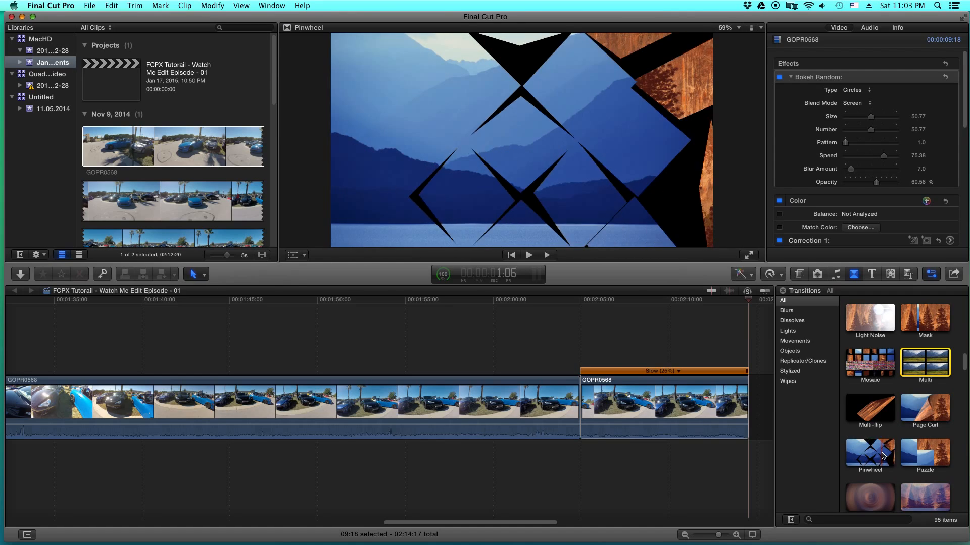
Add the Simple blur transition at the cut before the final GOPR0568 segment and shorten it to about 1.3 seconds
{"action": "scroll", "coordinate": [876, 461], "scroll_direction": "down", "scroll_amount": 3}
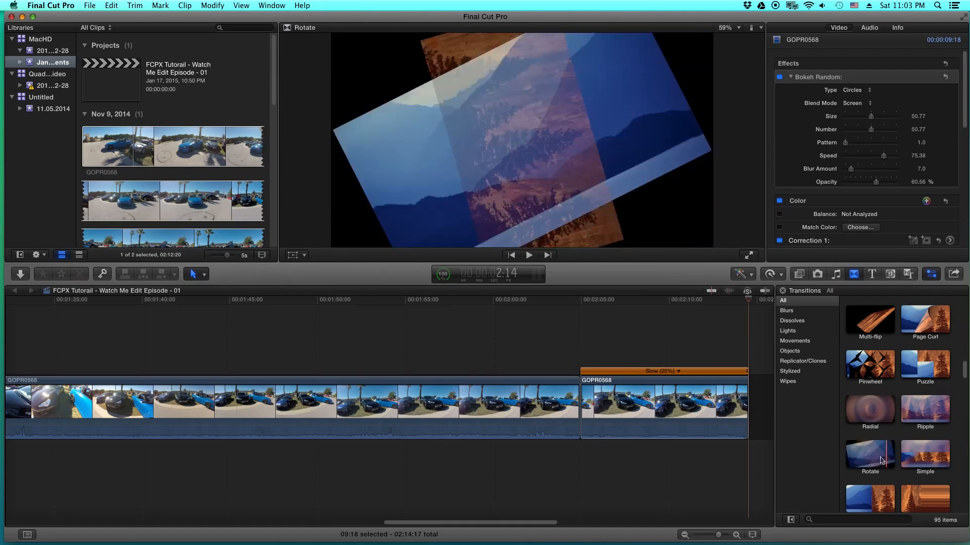
{"action": "scroll", "coordinate": [904, 462], "scroll_direction": "down", "scroll_amount": 1}
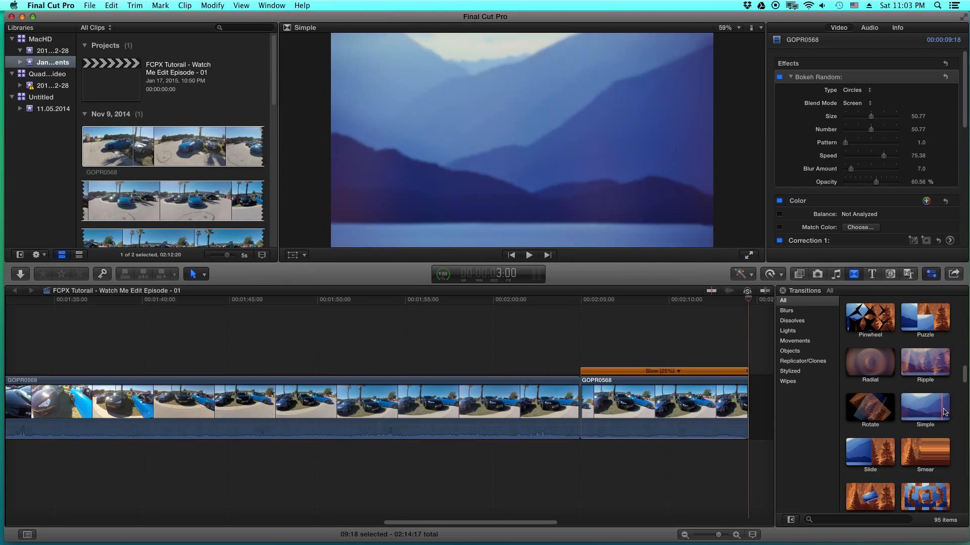
{"action": "left_click_drag", "start_coordinate": [927, 412], "coordinate": [561, 416]}
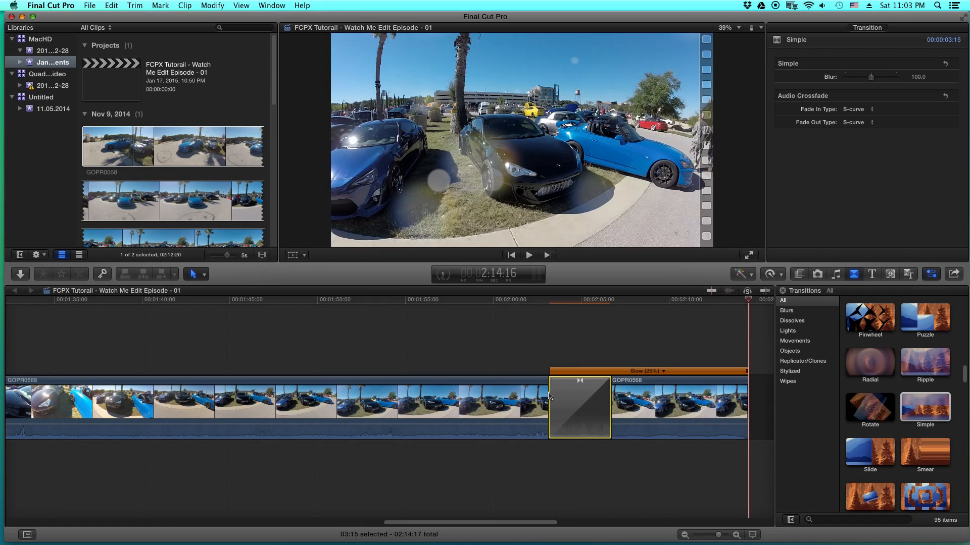
{"action": "left_click_drag", "start_coordinate": [549, 396], "coordinate": [570, 396]}
{"action": "left_click", "coordinate": [560, 341]}
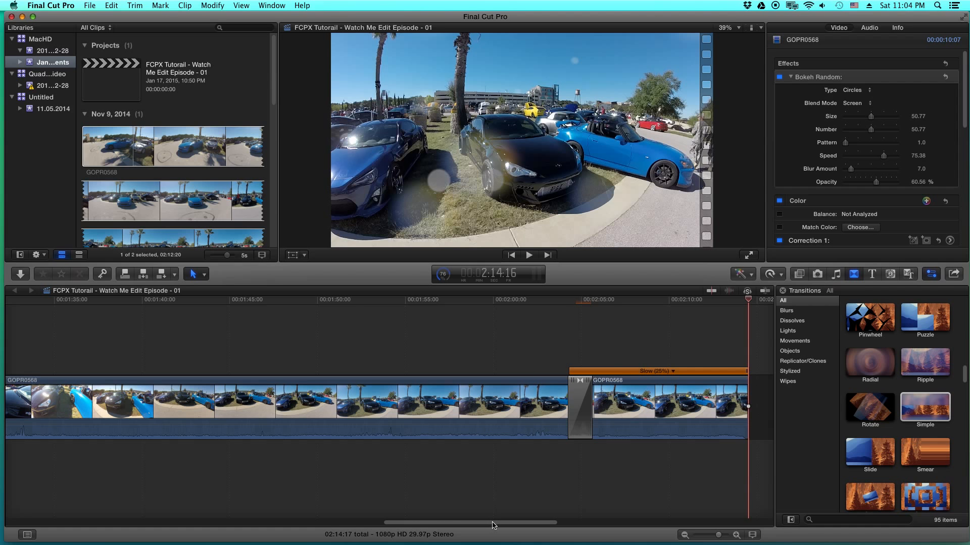
Play back the project from its beginning to check the opening transition and the first cuts
{"action": "left_click_drag", "start_coordinate": [494, 525], "coordinate": [99, 541]}
{"action": "left_click", "coordinate": [30, 363]}
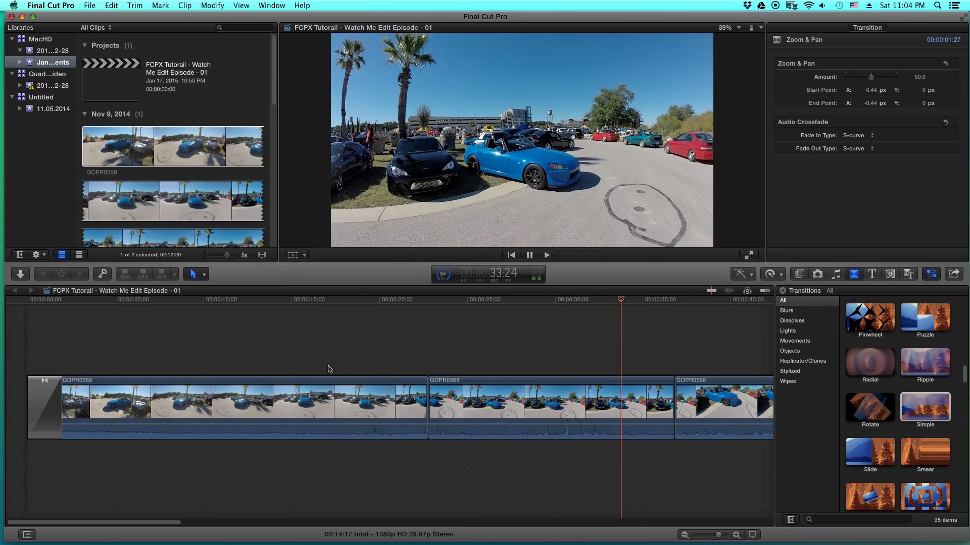
{"action": "key", "text": "space"}
Lower the audio volume of all five GOPR0568 segments to silence, from the first through the slowed ending
{"action": "left_click_drag", "start_coordinate": [276, 426], "coordinate": [276, 450]}
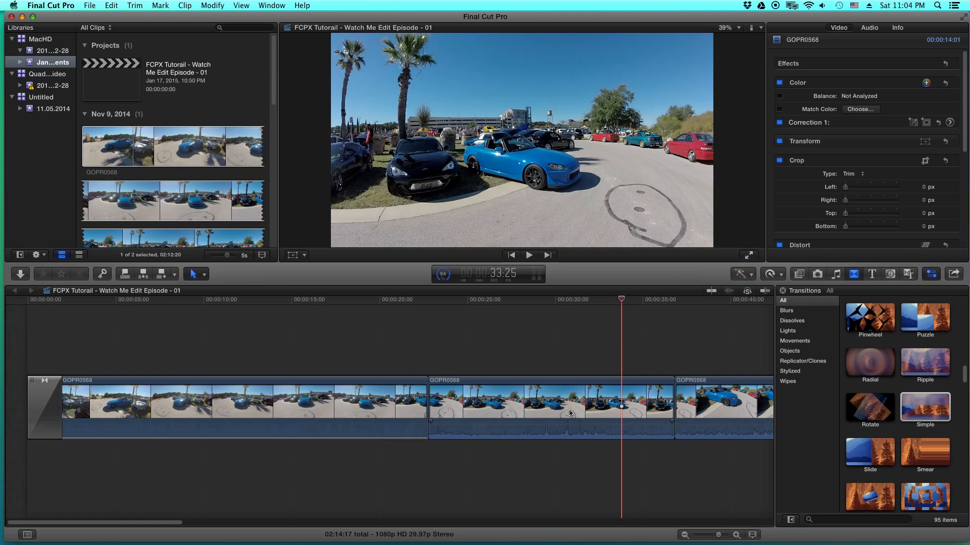
{"action": "left_click_drag", "start_coordinate": [563, 419], "coordinate": [563, 456]}
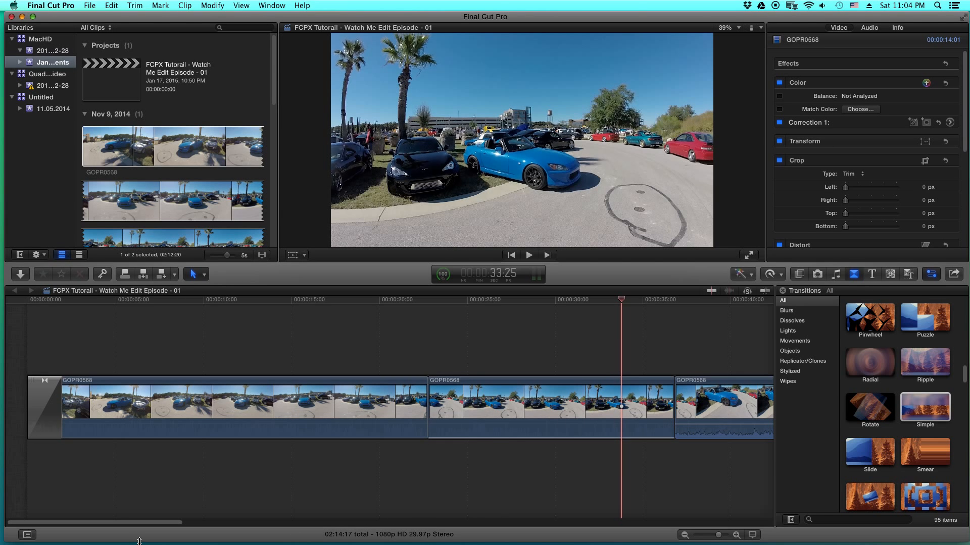
{"action": "left_click_drag", "start_coordinate": [147, 529], "coordinate": [232, 525]}
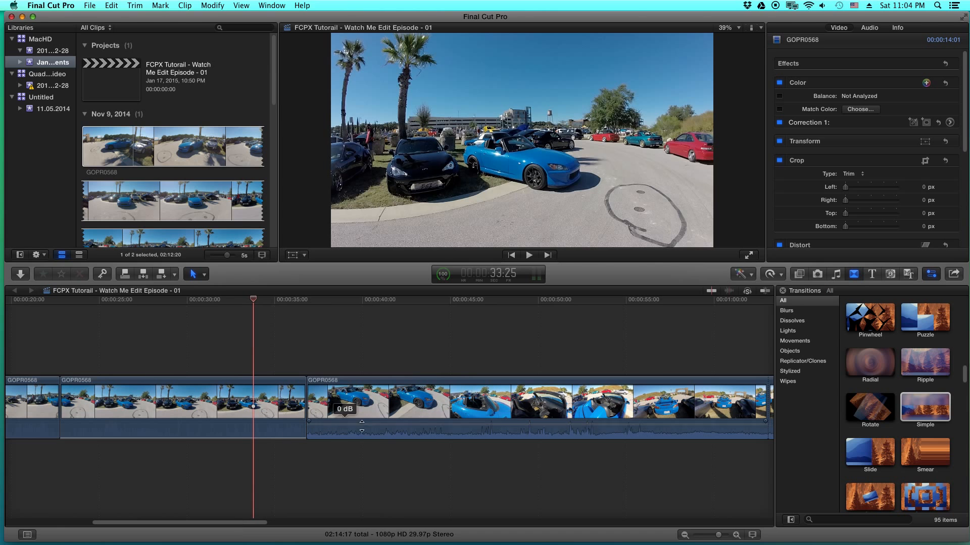
{"action": "left_click_drag", "start_coordinate": [374, 428], "coordinate": [373, 451]}
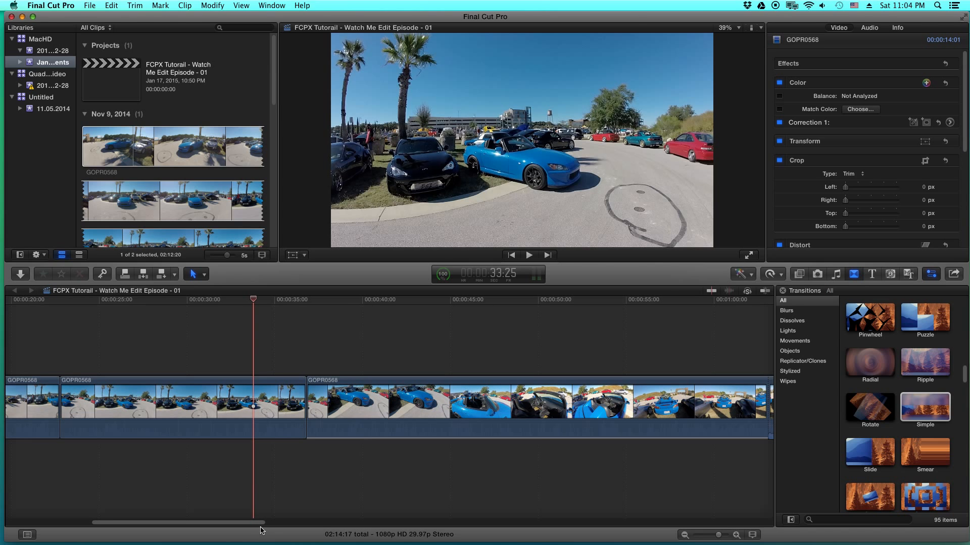
{"action": "left_click_drag", "start_coordinate": [261, 528], "coordinate": [379, 523]}
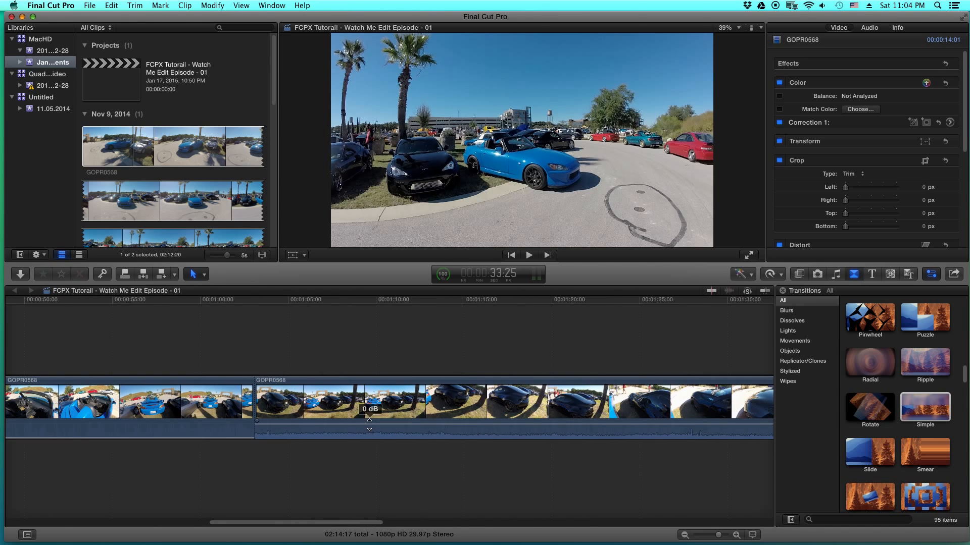
{"action": "left_click_drag", "start_coordinate": [369, 420], "coordinate": [370, 451]}
{"action": "left_click_drag", "start_coordinate": [358, 525], "coordinate": [566, 525]}
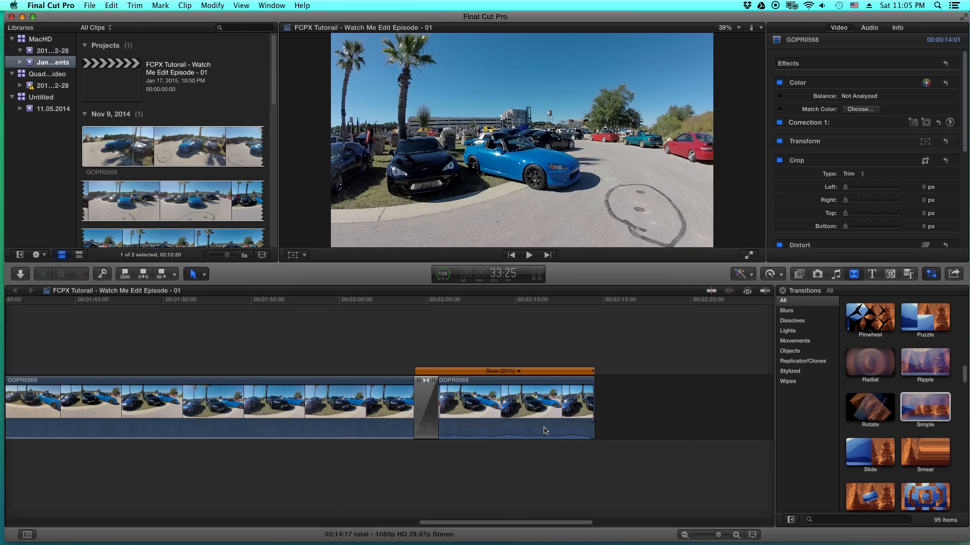
{"action": "left_click_drag", "start_coordinate": [542, 425], "coordinate": [544, 455]}
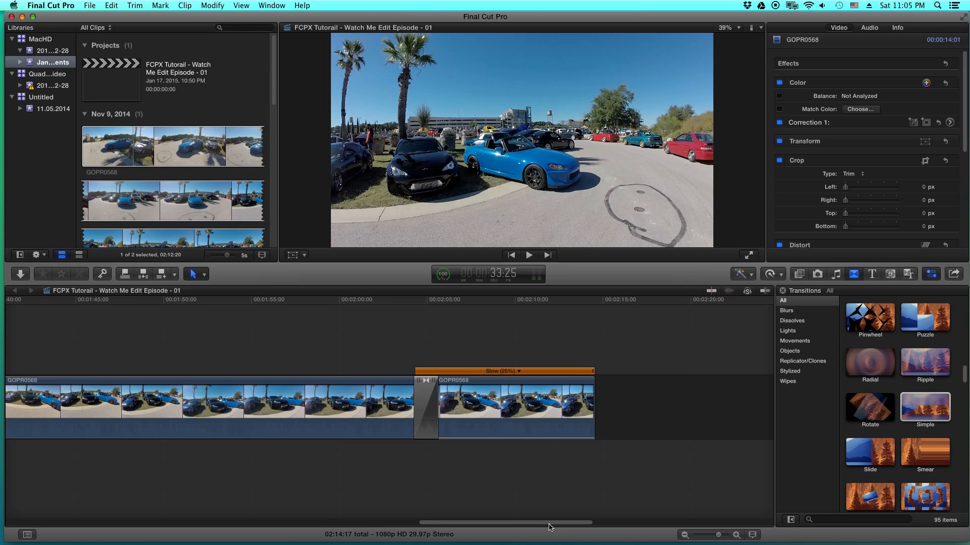
Append a Basic Title after the slowed final GOPR0568 segment at the end of the timeline
{"action": "mouse_move", "coordinate": [550, 525]}
{"action": "left_mouse_down"}
{"action": "mouse_move", "coordinate": [520, 524]}
{"action": "mouse_move", "coordinate": [544, 526]}
{"action": "left_mouse_up"}
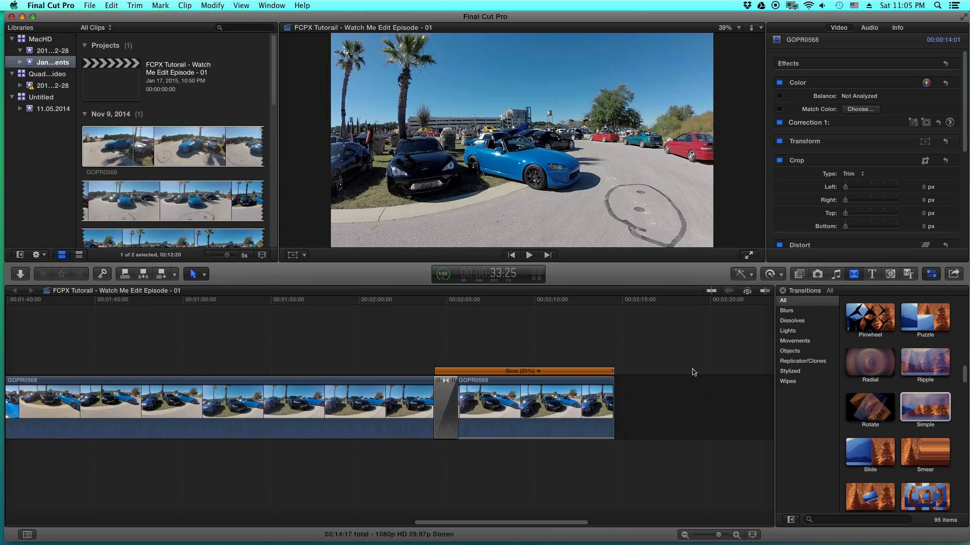
{"action": "left_click", "coordinate": [873, 274]}
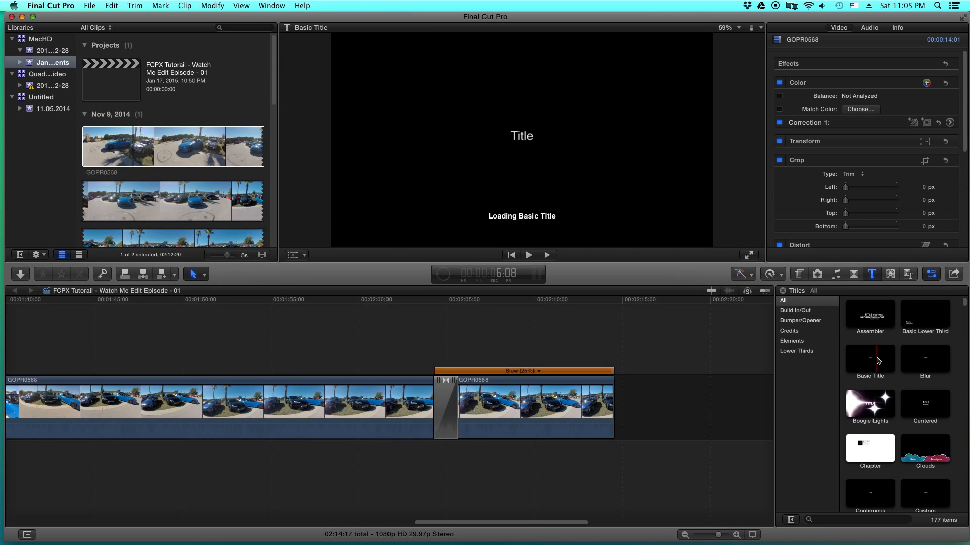
{"action": "left_click_drag", "start_coordinate": [875, 358], "coordinate": [686, 406]}
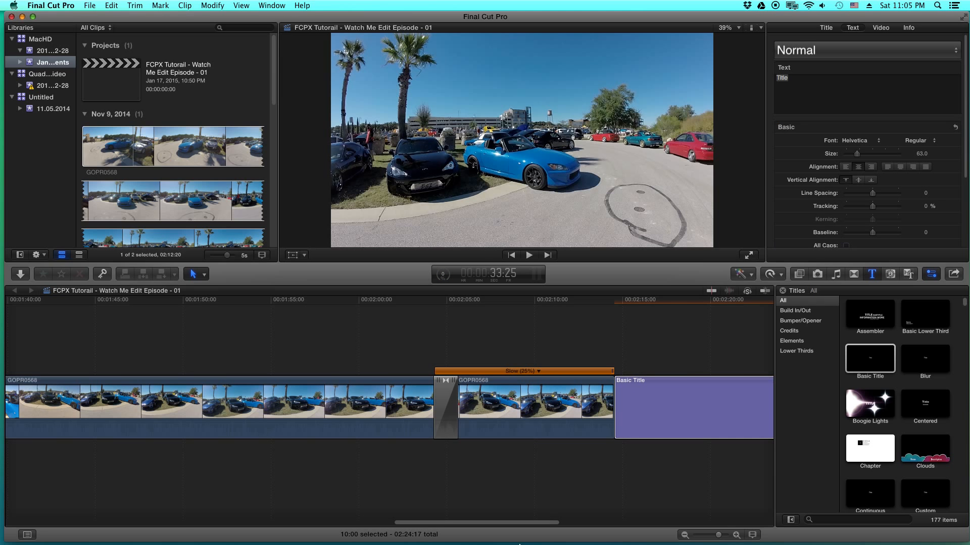
{"action": "left_click_drag", "start_coordinate": [533, 525], "coordinate": [571, 523]}
{"action": "left_click", "coordinate": [526, 395]}
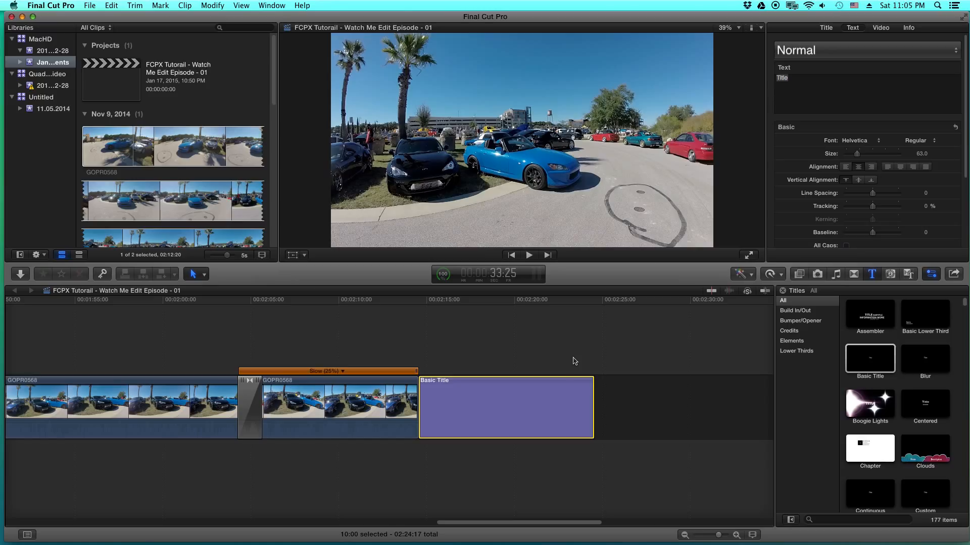
Replace the Basic Title's placeholder text with "Thanks for Watching!!"
{"action": "left_click", "coordinate": [472, 345]}
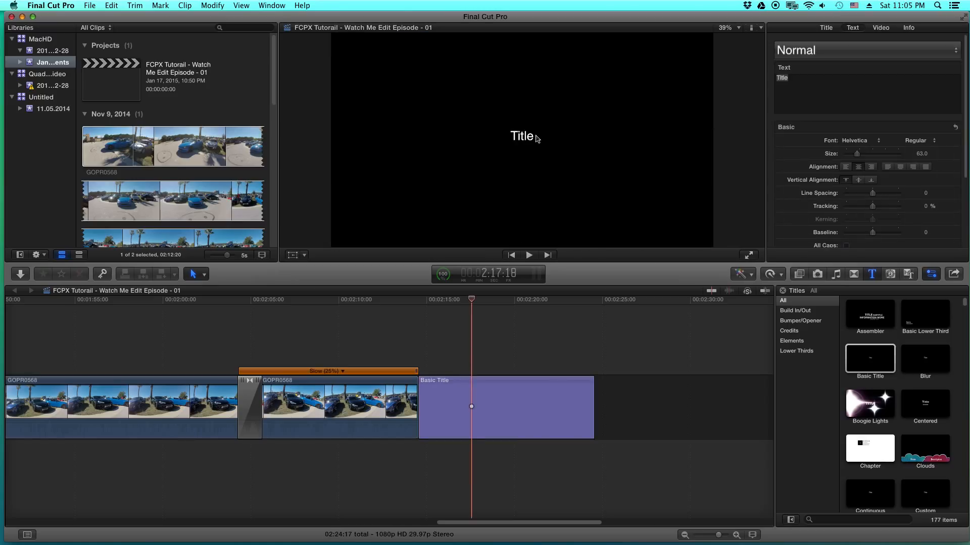
{"action": "double_click", "coordinate": [531, 138]}
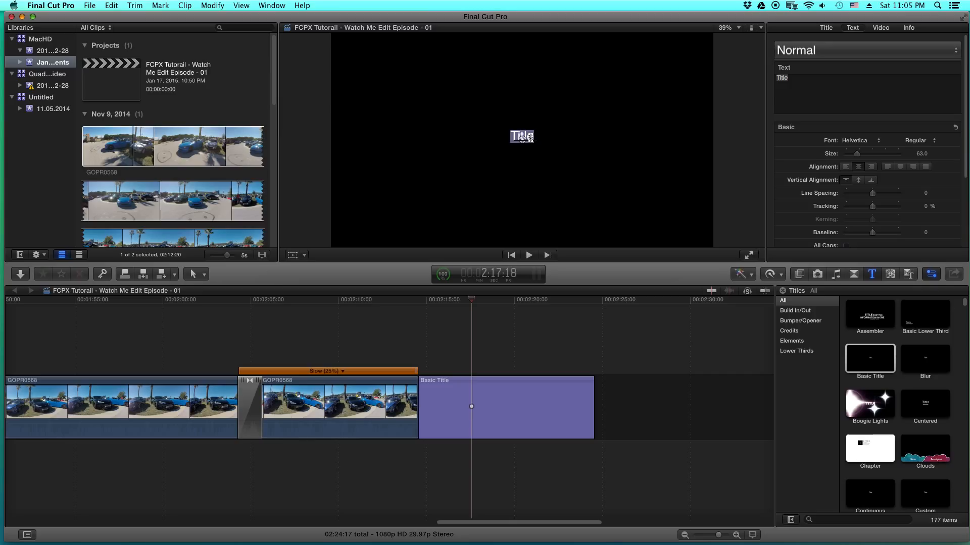
{"action": "type", "text": "Thank"}
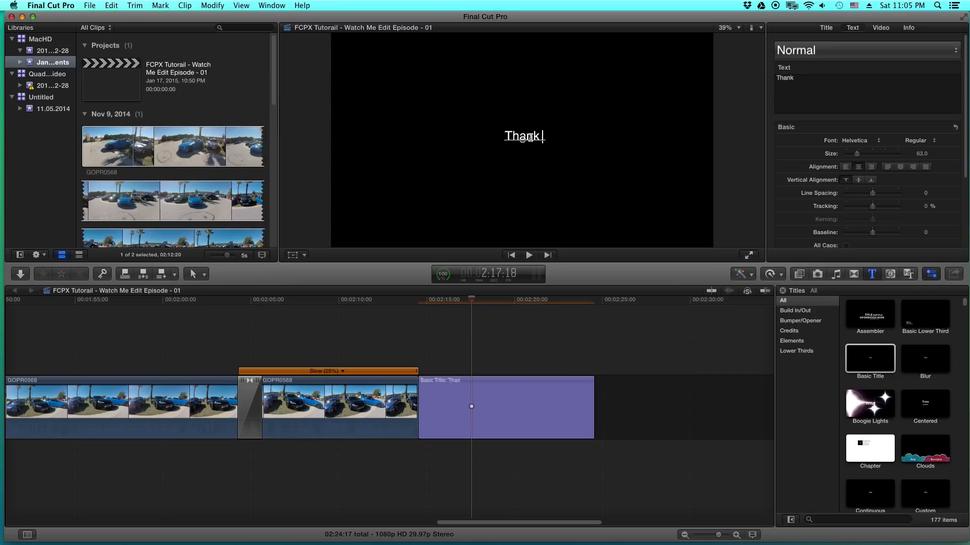
{"action": "type", "text": "s for Watching!!"}
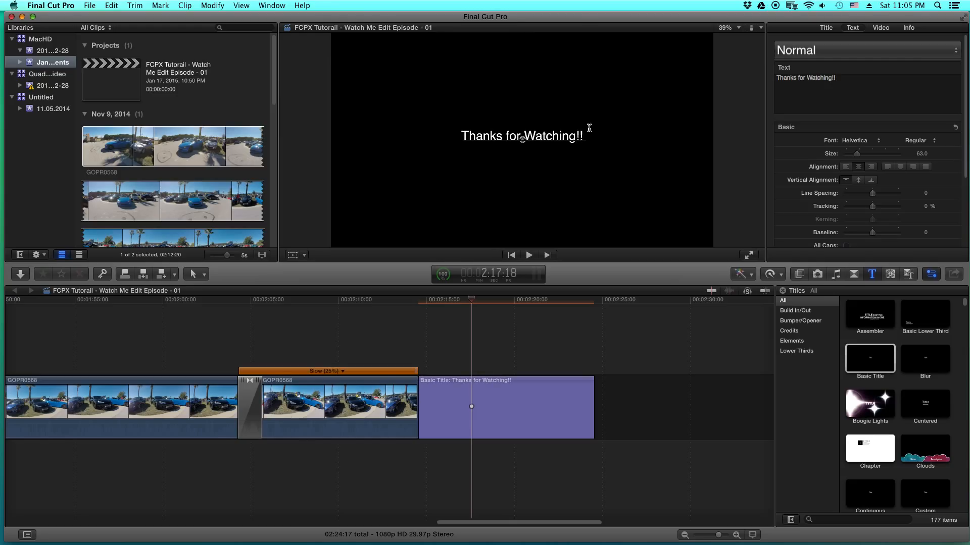
Apply the Blue Wave preset style to the whole title text and enlarge it to size 165
{"action": "left_click_drag", "start_coordinate": [585, 136], "coordinate": [463, 128]}
{"action": "left_click", "coordinate": [956, 50]}
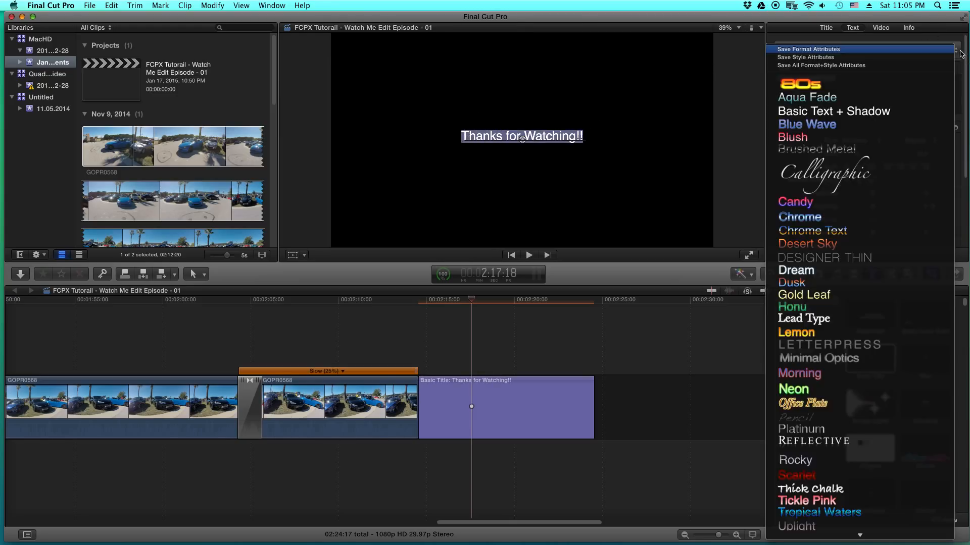
{"action": "left_click", "coordinate": [869, 124]}
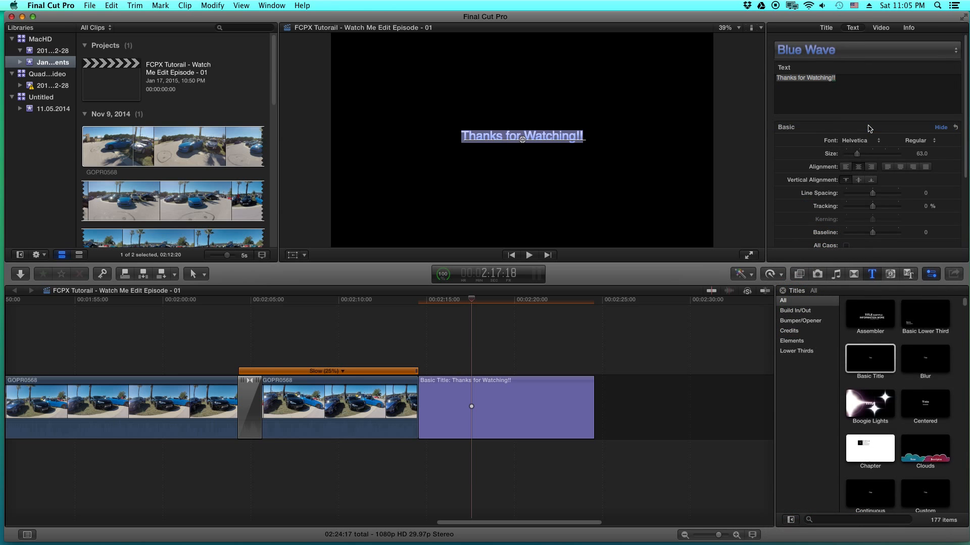
{"action": "left_click_drag", "start_coordinate": [862, 155], "coordinate": [881, 157]}
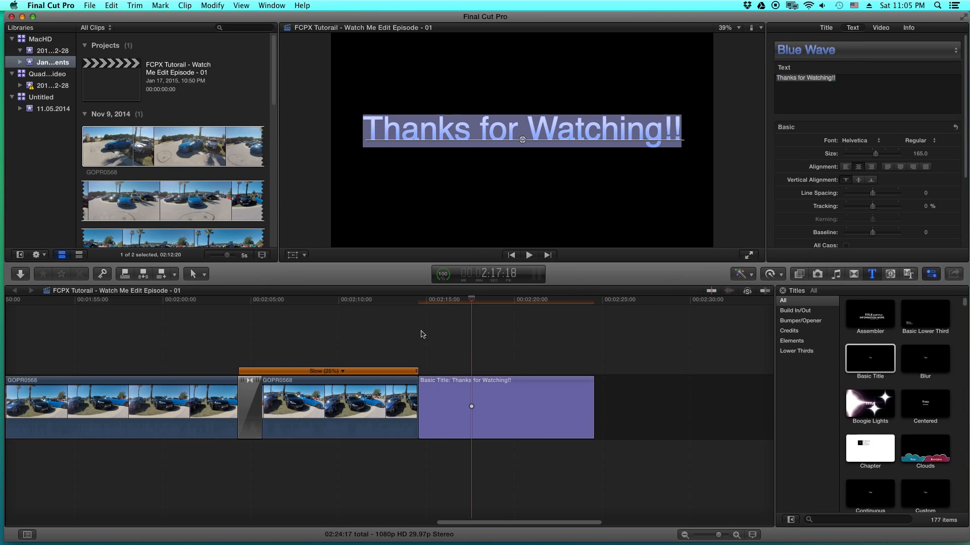
Play back the cut from the slowed final segment into the closing title
{"action": "left_click", "coordinate": [418, 301]}
{"action": "left_click_drag", "start_coordinate": [418, 301], "coordinate": [409, 301]}
{"action": "key", "text": "space"}
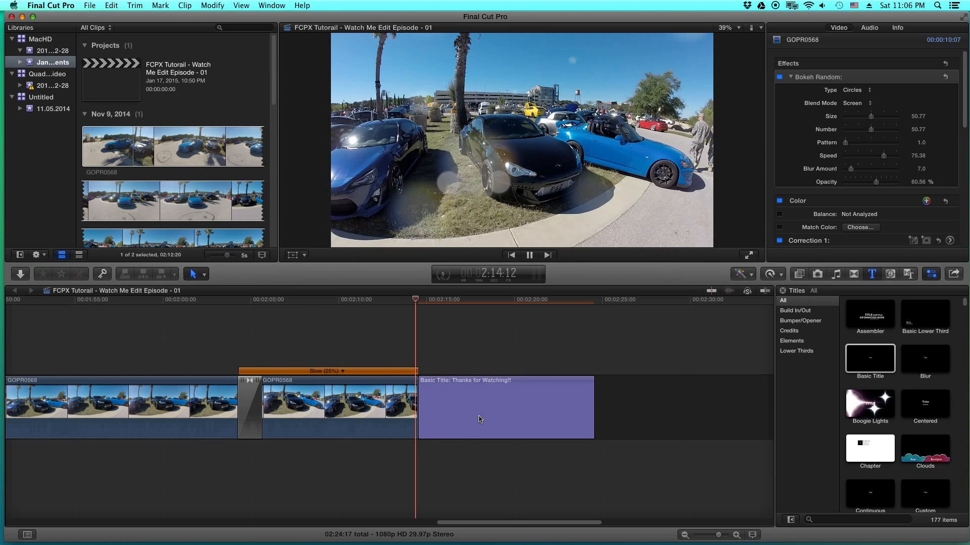
Reopen the closing title's text for editing and bring up its list of preset text styles
{"action": "double_click", "coordinate": [518, 392]}
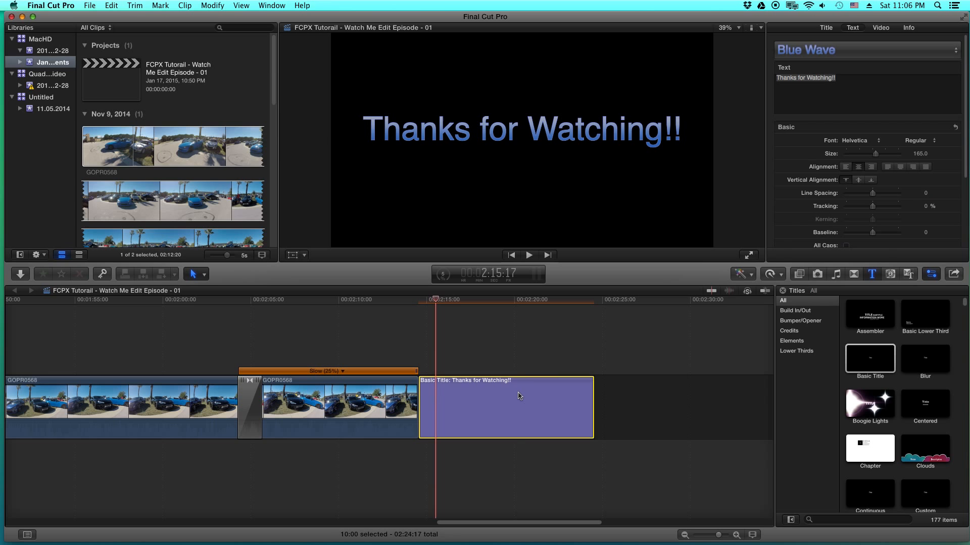
{"action": "left_click", "coordinate": [953, 50]}
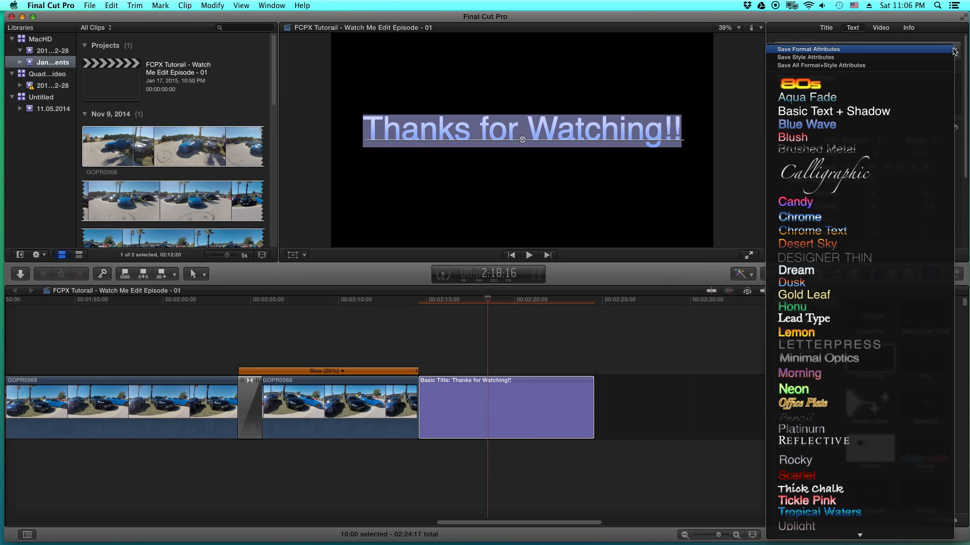
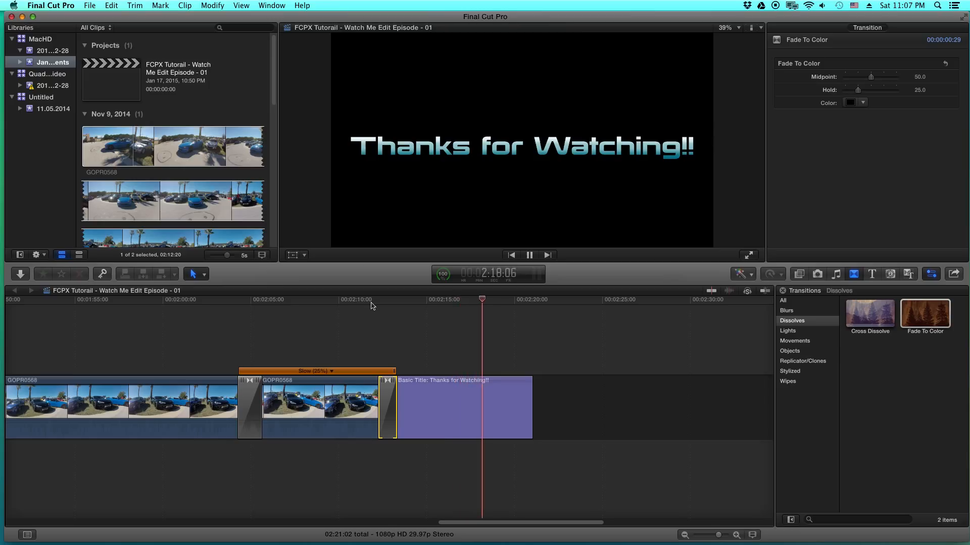
Stop the playback and move the "Thanks for Watching!!" text straight up into the upper part of the frame
{"action": "key", "text": "space"}
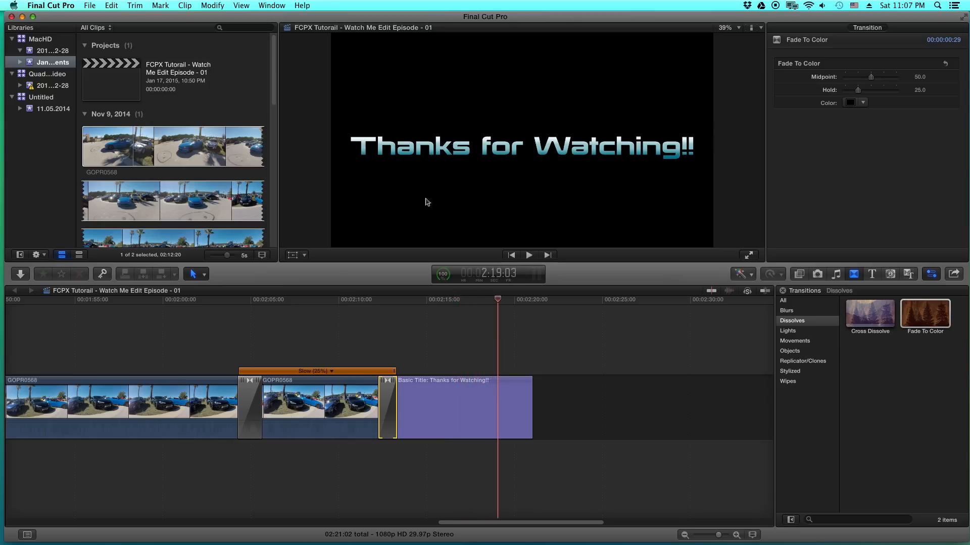
{"action": "left_click", "coordinate": [465, 391]}
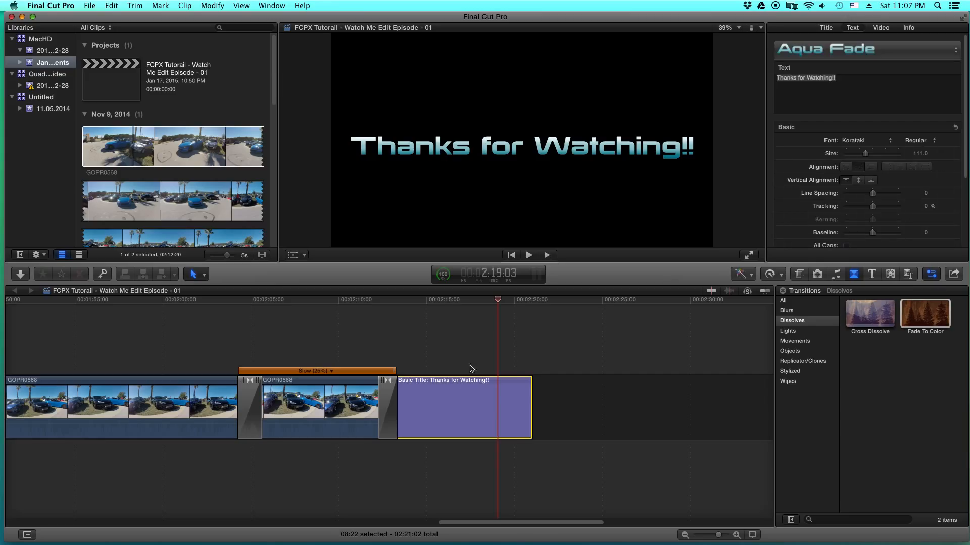
{"action": "double_click", "coordinate": [463, 421]}
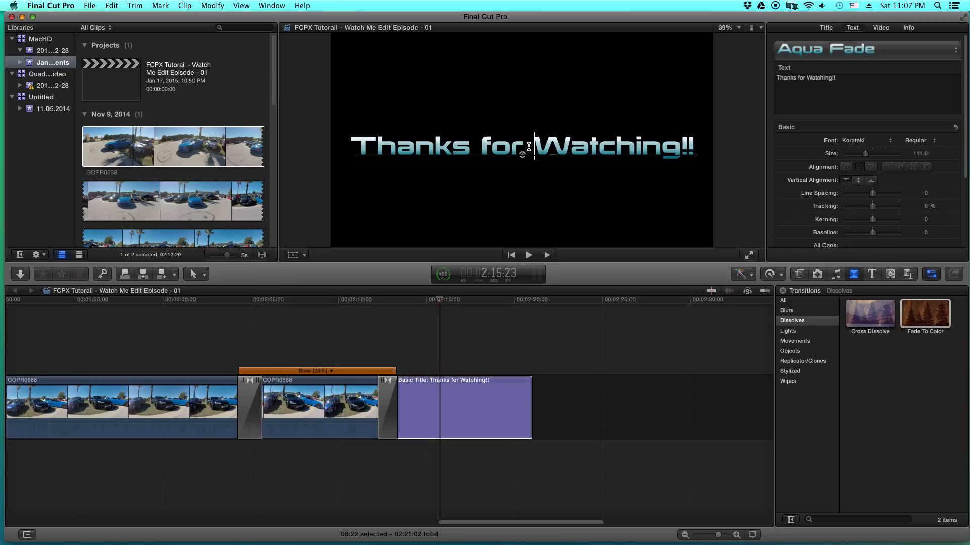
{"action": "left_click_drag", "start_coordinate": [522, 154], "coordinate": [522, 104]}
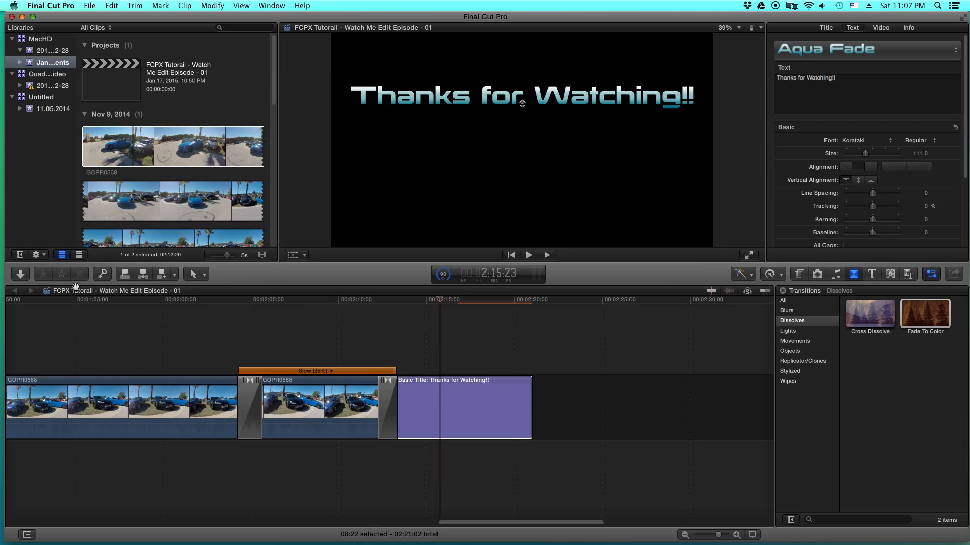
Start a media import and open the Dropbox folder inside the home folder
{"action": "left_click", "coordinate": [23, 276]}
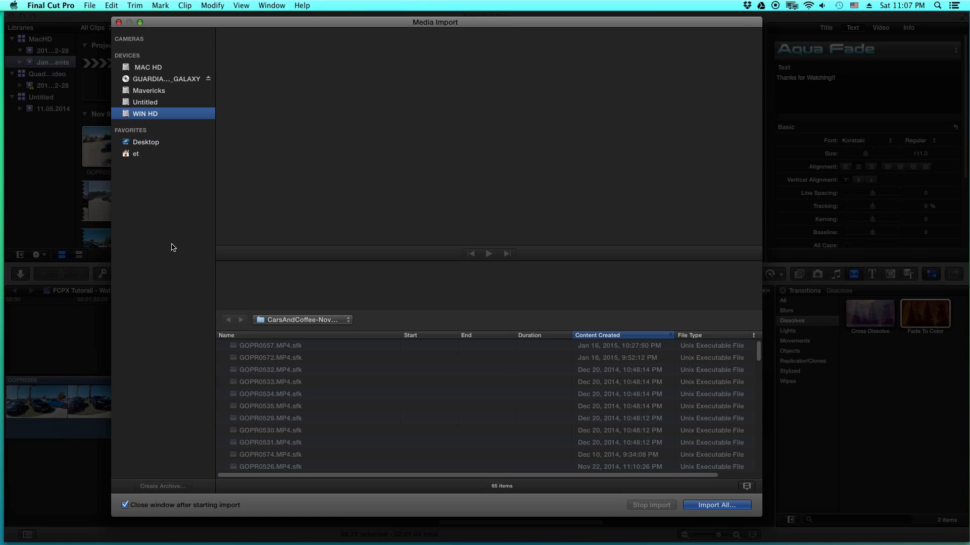
{"action": "left_click", "coordinate": [149, 145]}
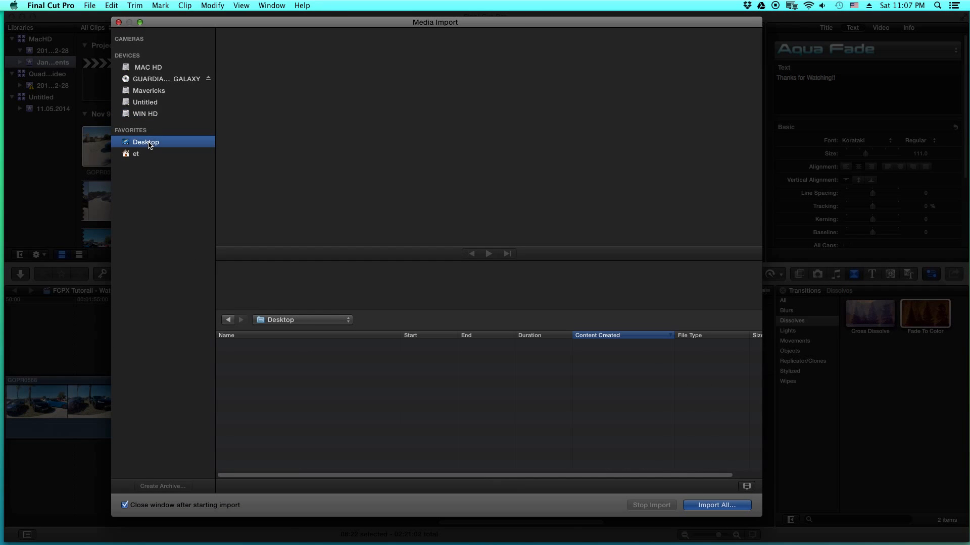
{"action": "left_click", "coordinate": [127, 145]}
{"action": "left_click", "coordinate": [136, 157]}
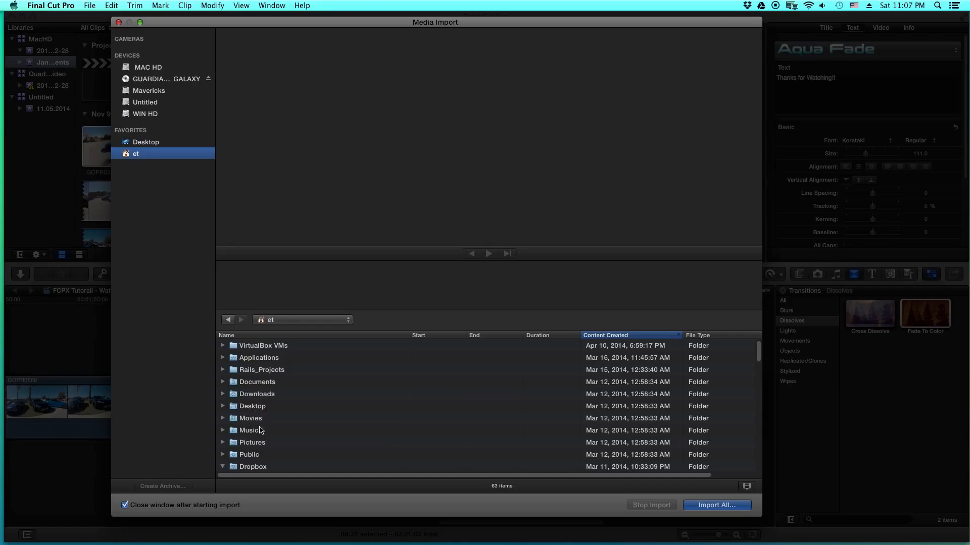
{"action": "scroll", "coordinate": [248, 379], "scroll_direction": "down", "scroll_amount": 1}
{"action": "scroll", "coordinate": [248, 379], "scroll_direction": "up", "scroll_amount": 1}
{"action": "scroll", "coordinate": [248, 379], "scroll_direction": "down", "scroll_amount": 4}
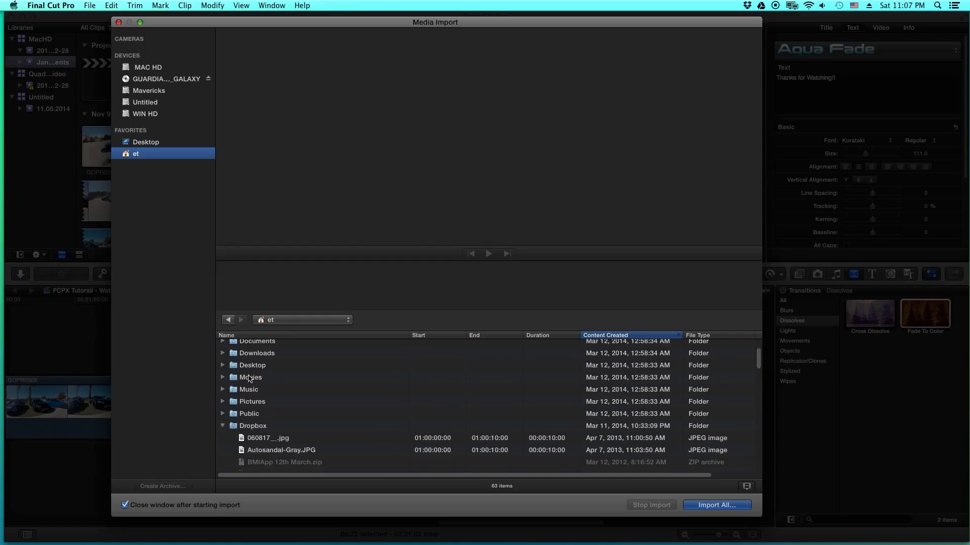
{"action": "double_click", "coordinate": [247, 421]}
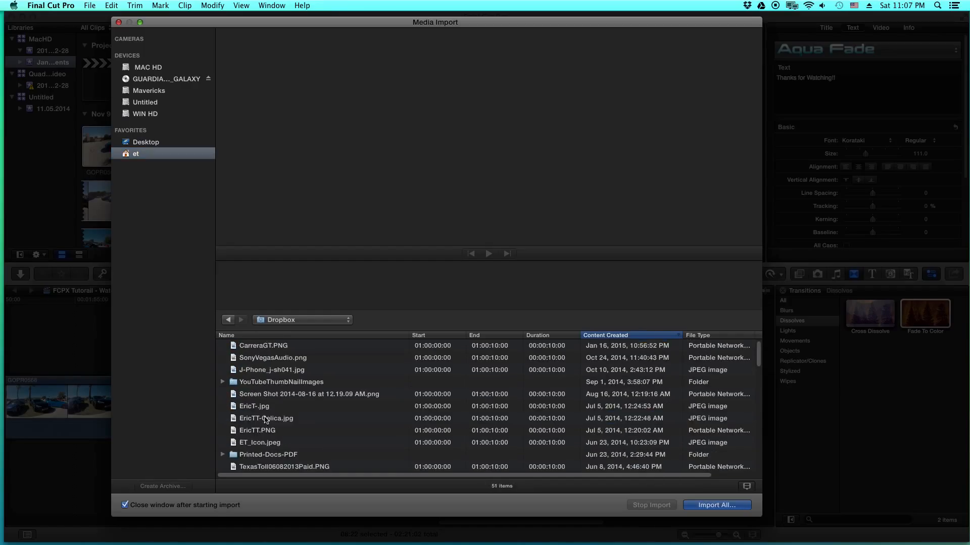
Look through the files and subfolders of the Dropbox folder for an image to import
{"action": "scroll", "coordinate": [298, 420], "scroll_direction": "down", "scroll_amount": 5}
{"action": "scroll", "coordinate": [301, 420], "scroll_direction": "down", "scroll_amount": 8}
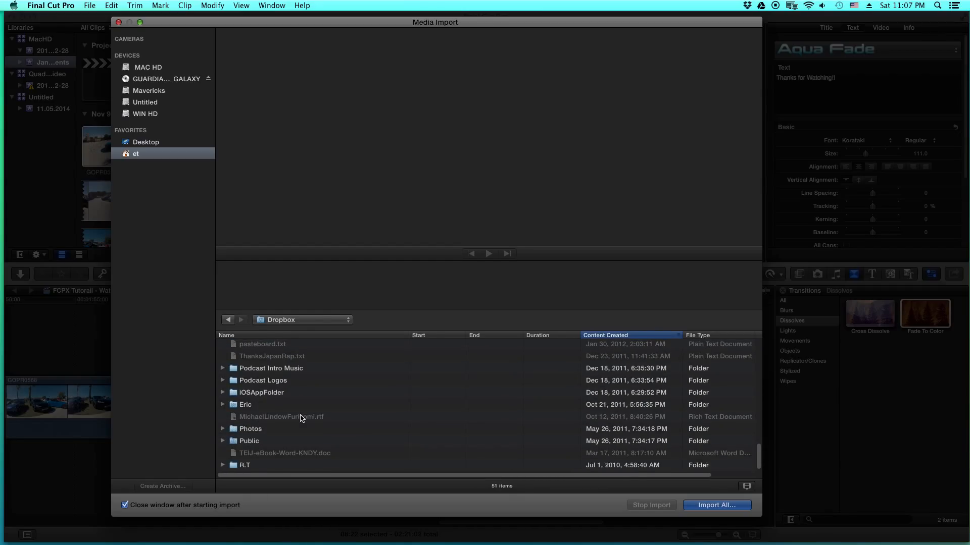
{"action": "scroll", "coordinate": [301, 419], "scroll_direction": "up", "scroll_amount": 3}
{"action": "scroll", "coordinate": [301, 419], "scroll_direction": "down", "scroll_amount": 3}
{"action": "scroll", "coordinate": [301, 419], "scroll_direction": "up", "scroll_amount": 6}
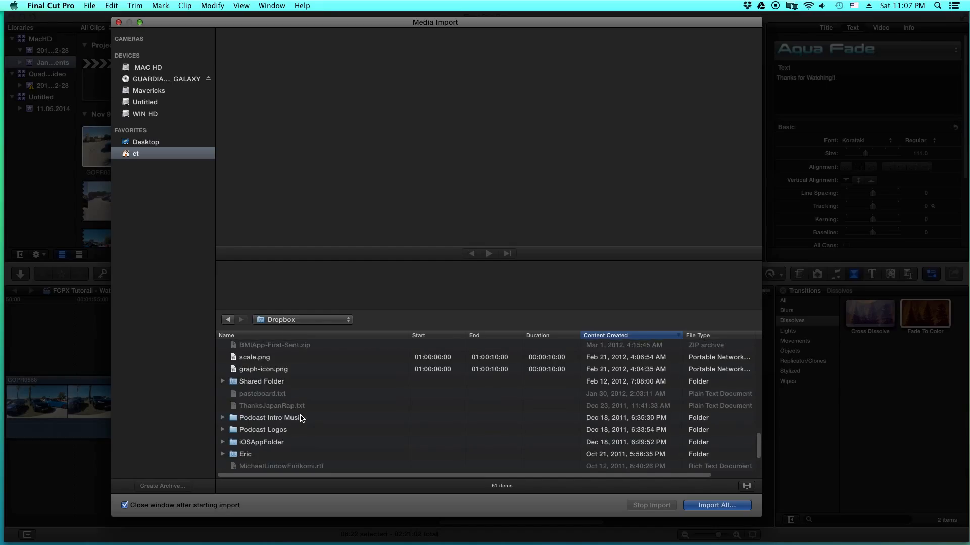
{"action": "scroll", "coordinate": [556, 412], "scroll_direction": "down", "scroll_amount": 6}
{"action": "scroll", "coordinate": [426, 391], "scroll_direction": "up", "scroll_amount": 5}
{"action": "scroll", "coordinate": [424, 391], "scroll_direction": "up", "scroll_amount": 10}
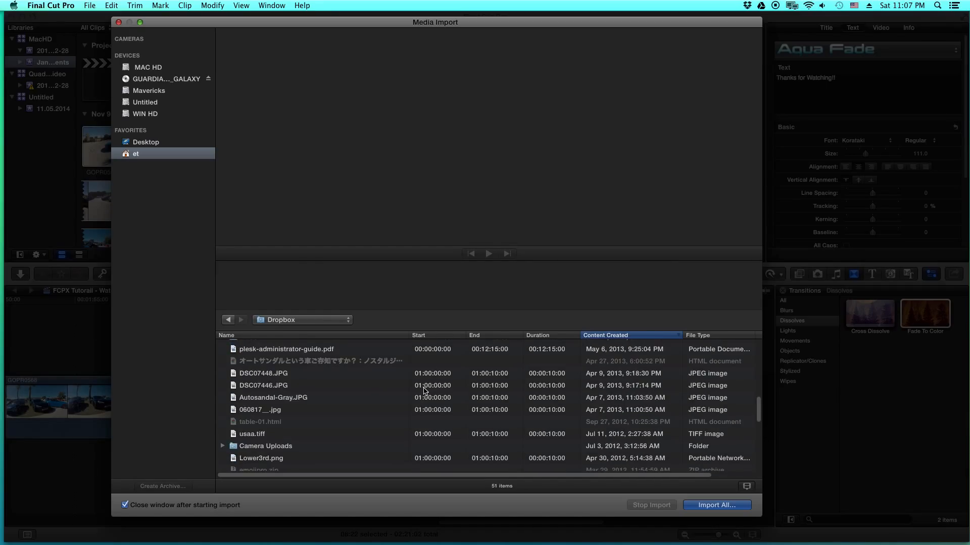
{"action": "scroll", "coordinate": [225, 385], "scroll_direction": "up", "scroll_amount": 10}
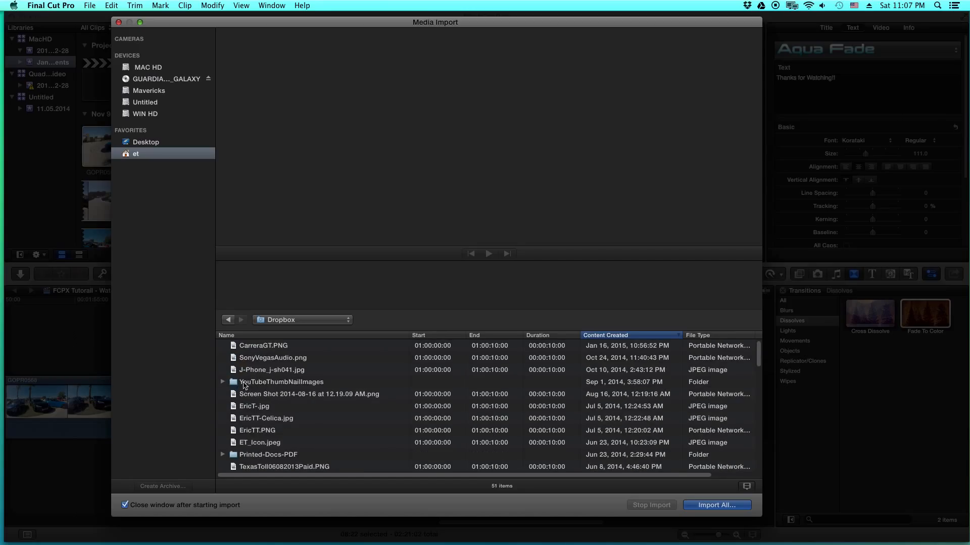
Check the YouTubeThumbNailImages folder, return to Dropbox and open the Podcast Logos folder
{"action": "double_click", "coordinate": [233, 384]}
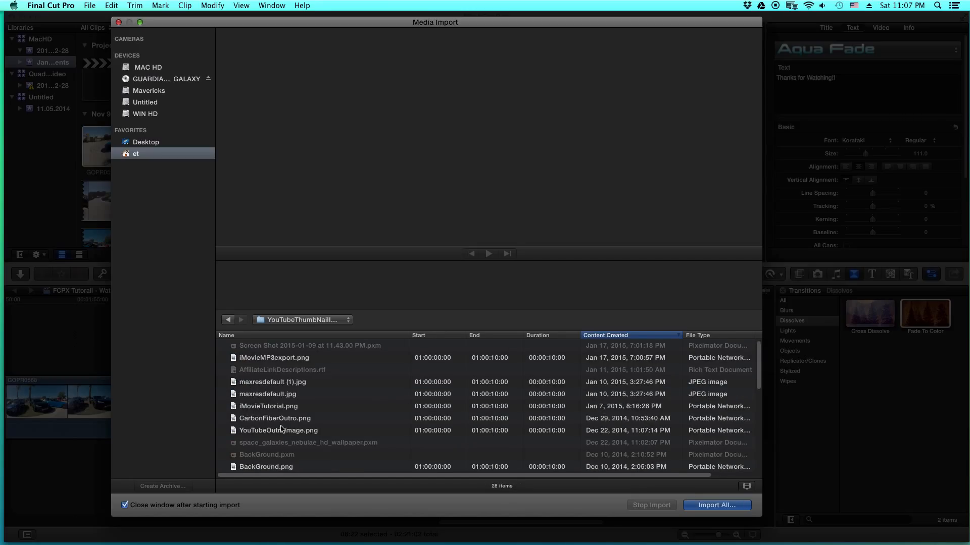
{"action": "left_click", "coordinate": [228, 319]}
{"action": "scroll", "coordinate": [286, 376], "scroll_direction": "down", "scroll_amount": 15}
{"action": "scroll", "coordinate": [289, 379], "scroll_direction": "down", "scroll_amount": 4}
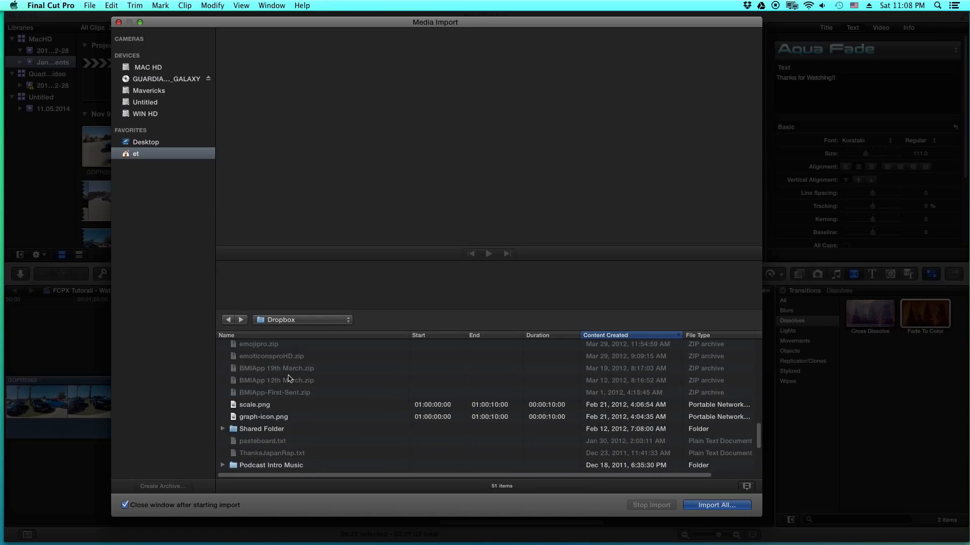
{"action": "double_click", "coordinate": [235, 383]}
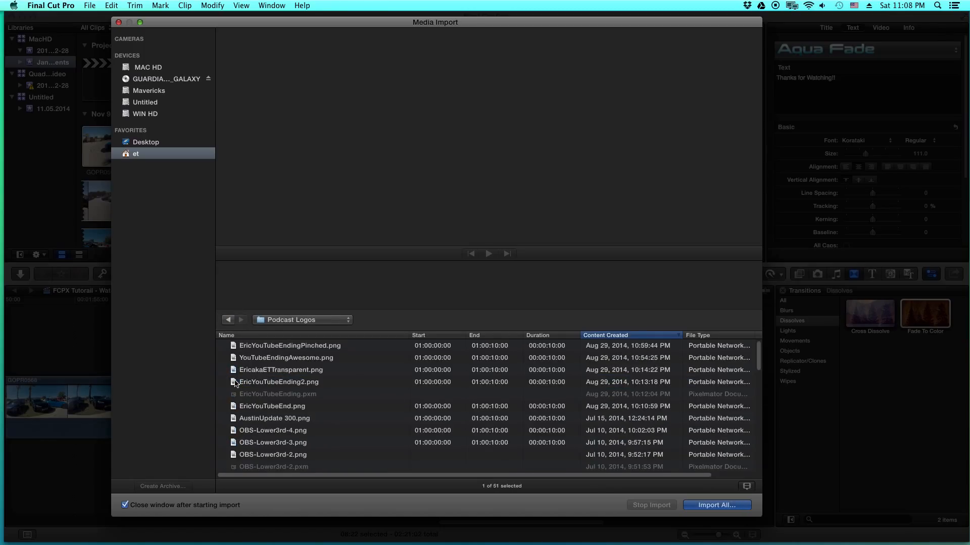
Preview the images in the Podcast Logos folder one by one to find a logo for the ending
{"action": "scroll", "coordinate": [300, 409], "scroll_direction": "down", "scroll_amount": 4}
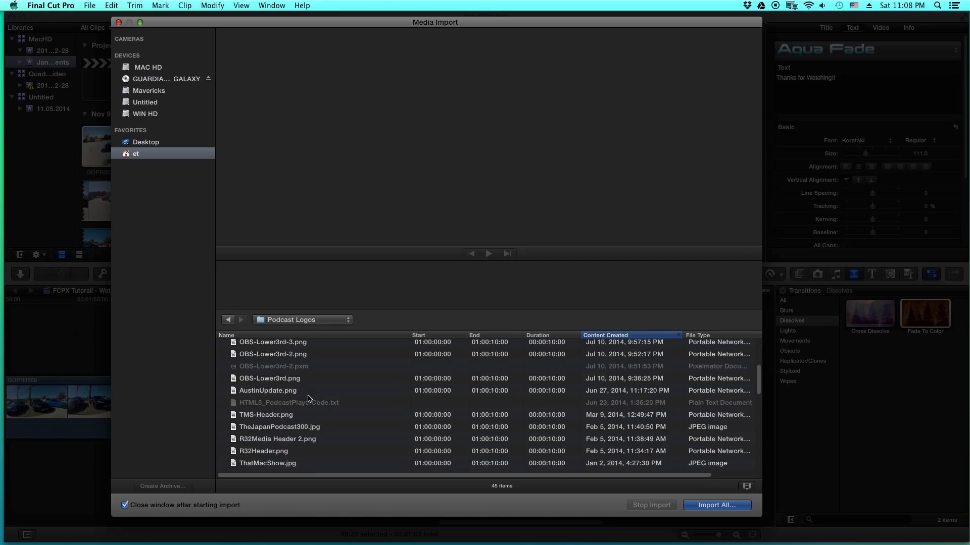
{"action": "scroll", "coordinate": [309, 399], "scroll_direction": "up", "scroll_amount": 4}
{"action": "left_click", "coordinate": [297, 348]}
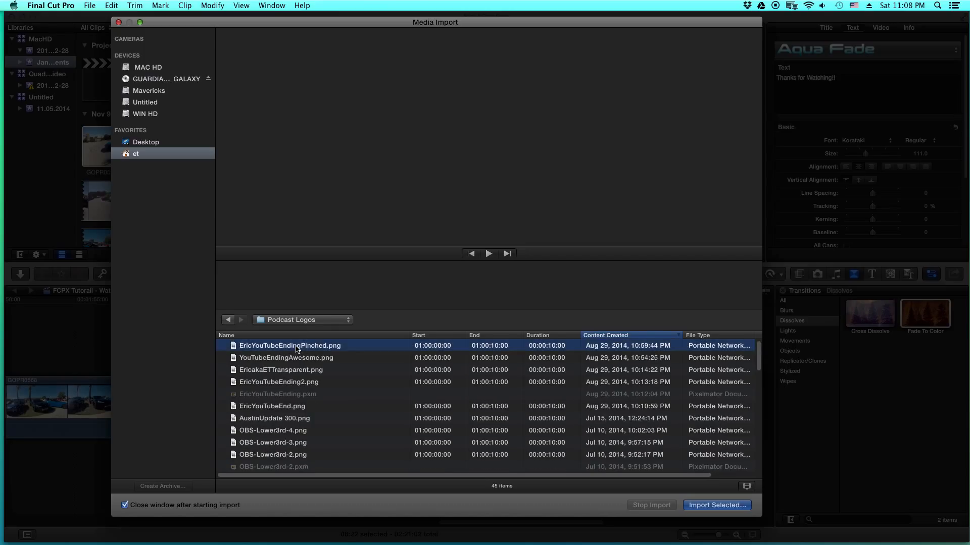
{"action": "key", "text": "Down"}
{"action": "key", "text": "Down"}
{"action": "key", "text": "Down"}
{"action": "key", "text": "Down"}
{"action": "key", "text": "Down"}
{"action": "key", "text": "Down"}
{"action": "key", "text": "Down"}
{"action": "key", "text": "Down"}
{"action": "key", "text": "Down"}
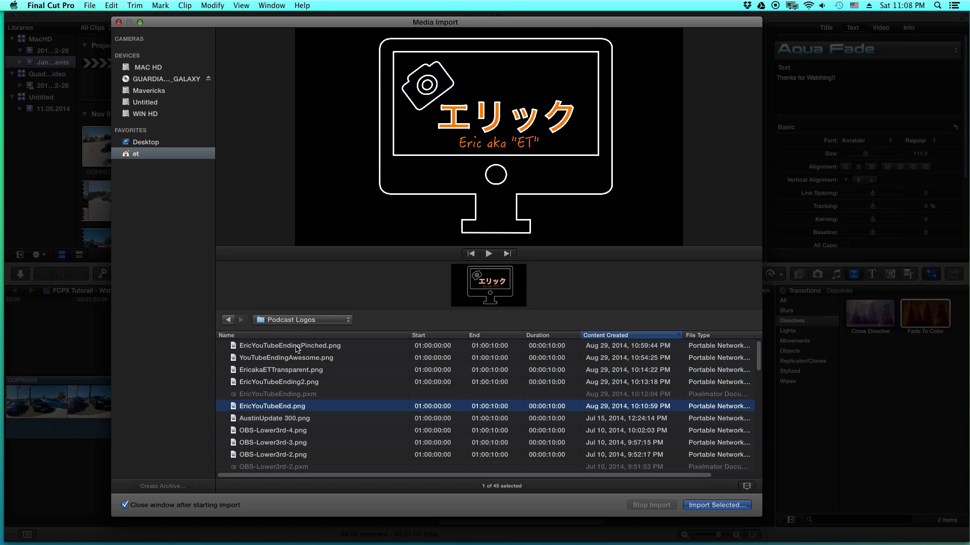
{"action": "key", "text": "Down"}
{"action": "key", "text": "Down"}
{"action": "key", "text": "Down"}
{"action": "key", "text": "Down"}
{"action": "key", "text": "Down"}
{"action": "key", "text": "Down"}
{"action": "key", "text": "Down"}
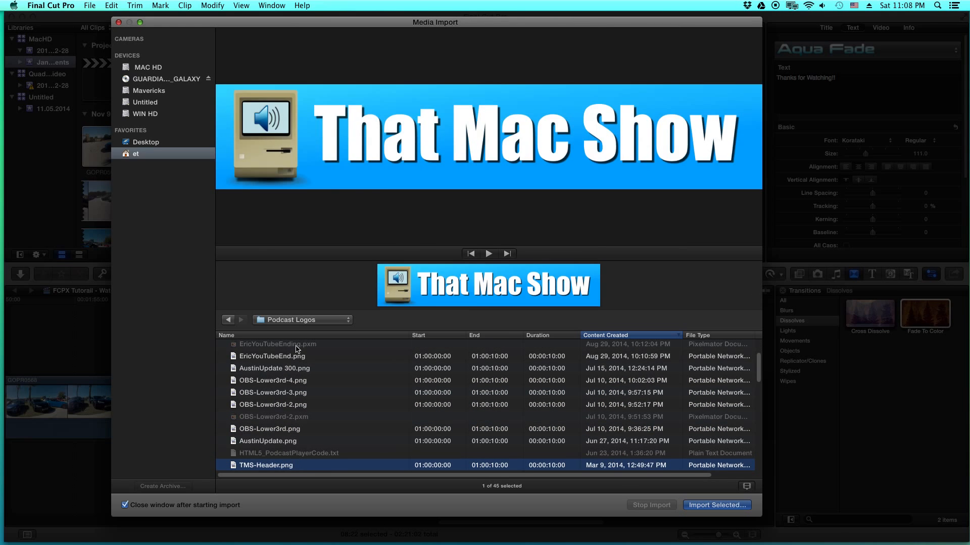
{"action": "key", "text": "Down"}
{"action": "key", "text": "Down"}
{"action": "key", "text": "Down"}
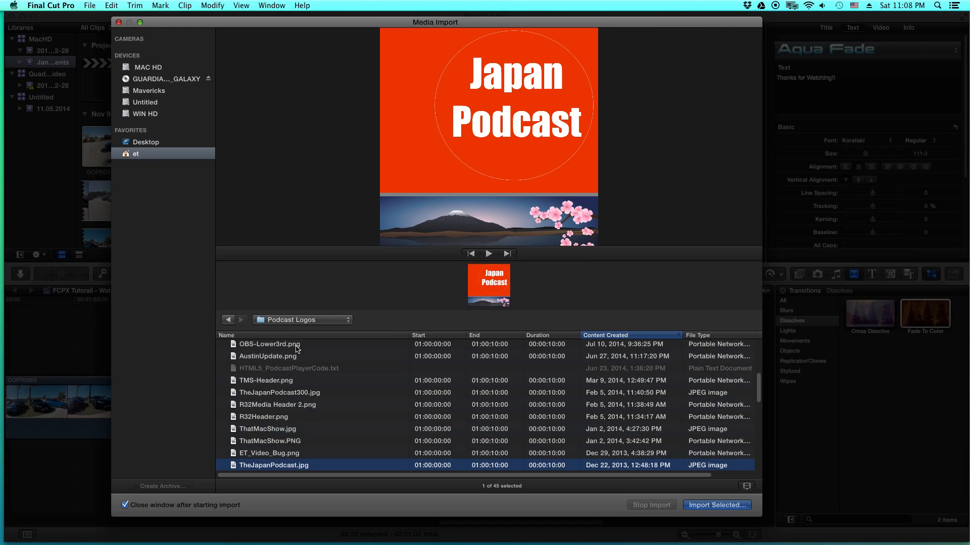
{"action": "key", "text": "Down"}
{"action": "key", "text": "Down"}
{"action": "key", "text": "Down"}
{"action": "key", "text": "Down"}
{"action": "key", "text": "Down"}
{"action": "key", "text": "Down"}
{"action": "key", "text": "Down"}
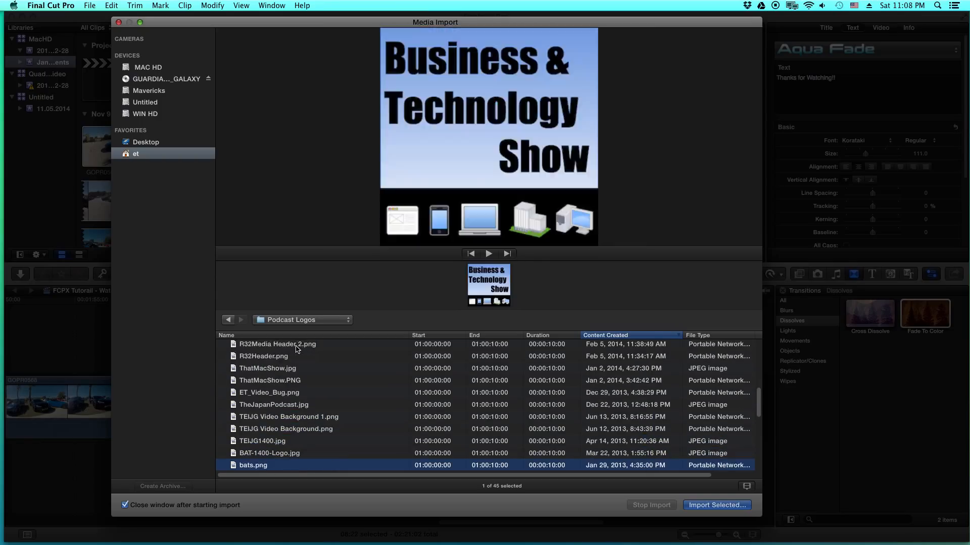
Select AutotakuSmall.png in the Podcast Logos folder and import it with the offered import settings
{"action": "key", "text": "Up"}
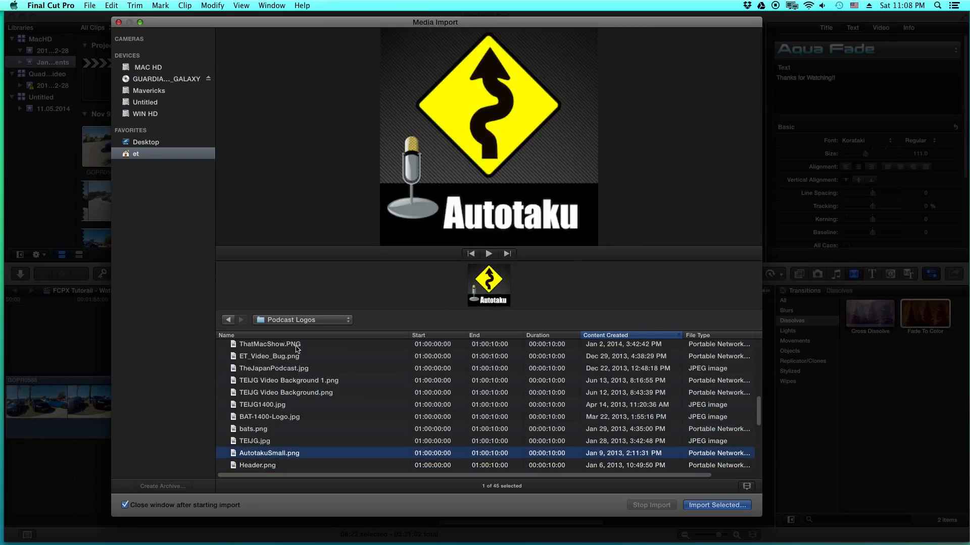
{"action": "left_click", "coordinate": [705, 506]}
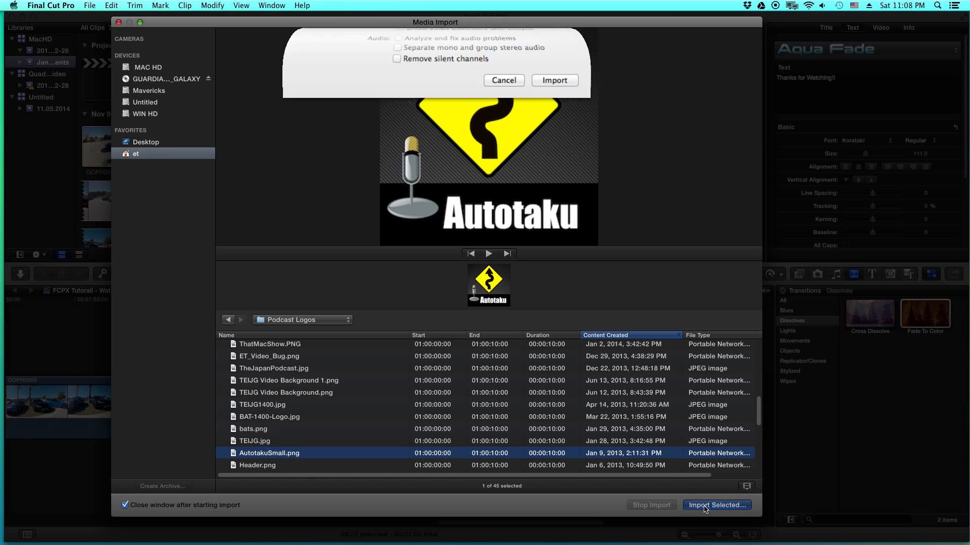
{"action": "left_click", "coordinate": [534, 284]}
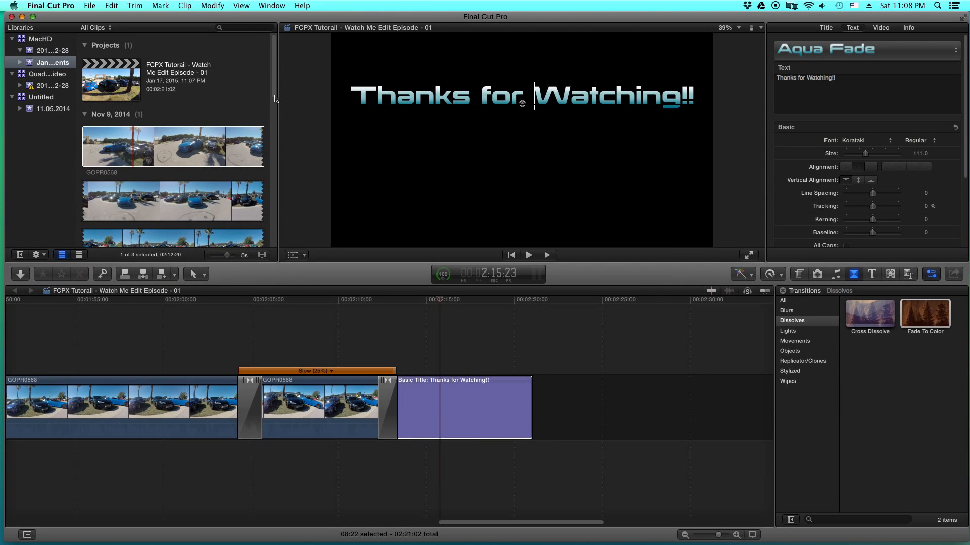
Find the imported AutotakuSmall image among the event clips and attach it above the start of the "Thanks for Watching!!" title
{"action": "left_click_drag", "start_coordinate": [275, 99], "coordinate": [269, 232]}
{"action": "left_click", "coordinate": [107, 209]}
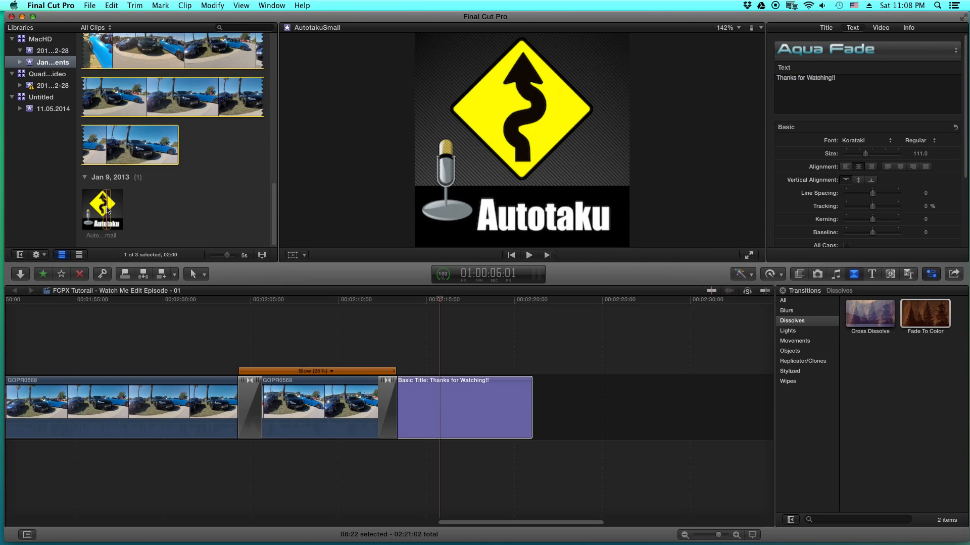
{"action": "left_click_drag", "start_coordinate": [103, 204], "coordinate": [399, 337]}
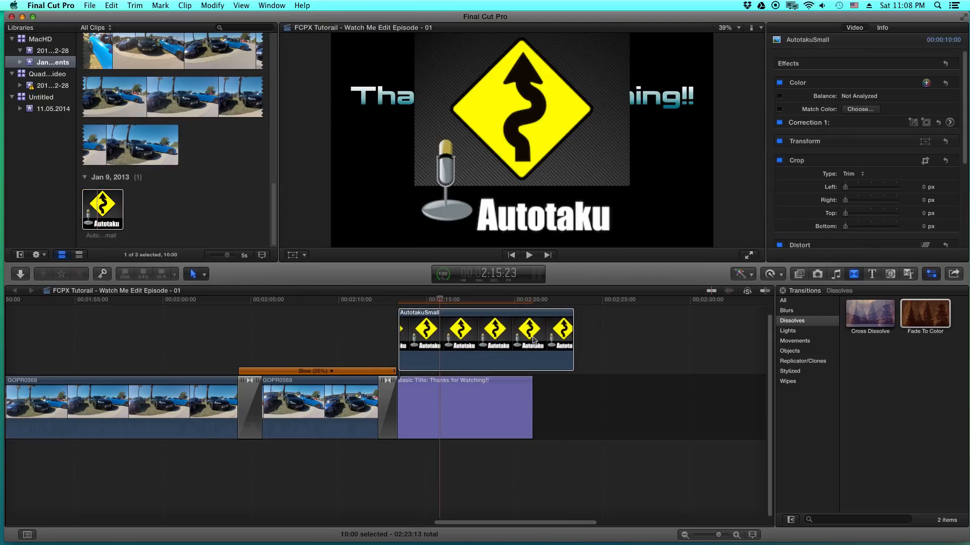
Transform the AutotakuSmall logo, scaling it down to less than half size and placing it below the left part of the title text
{"action": "left_click", "coordinate": [572, 342]}
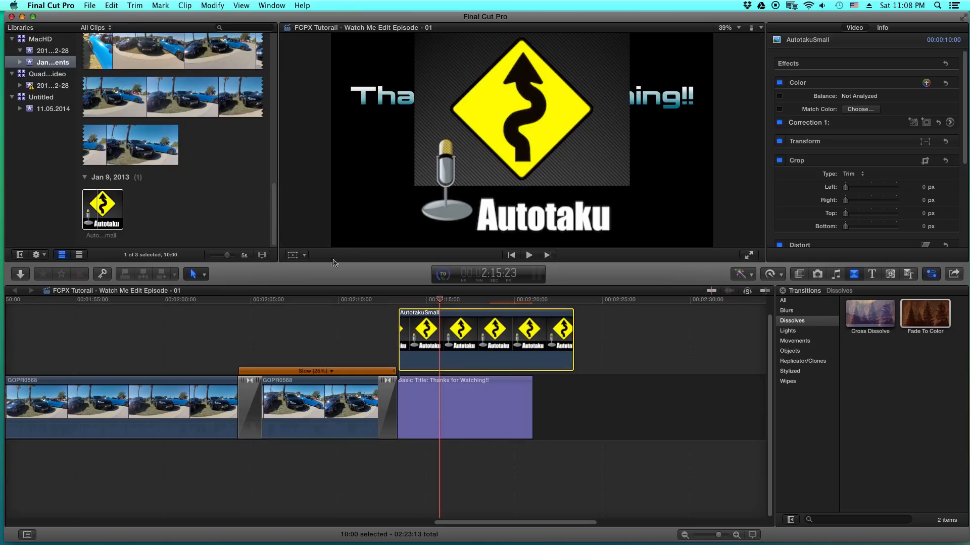
{"action": "left_click", "coordinate": [292, 255]}
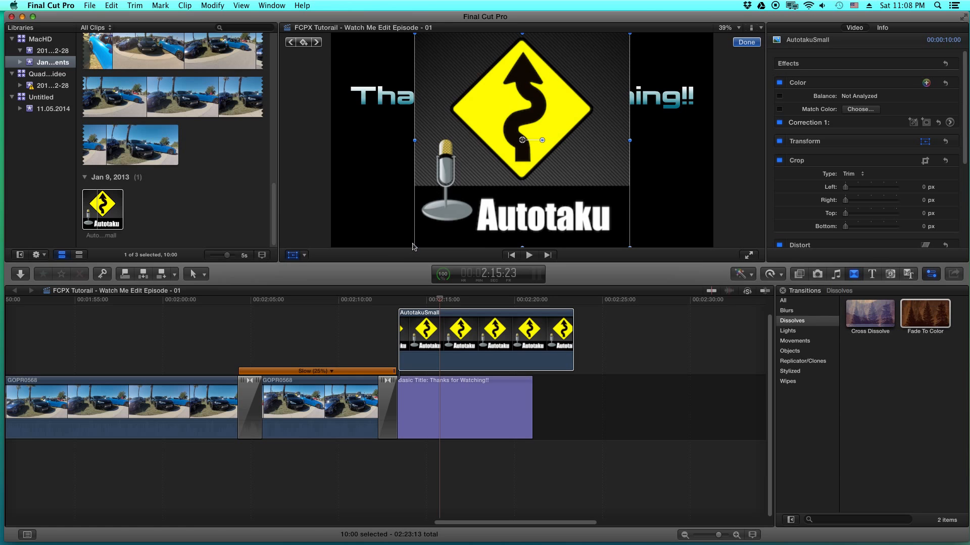
{"action": "left_click_drag", "start_coordinate": [413, 247], "coordinate": [463, 198]}
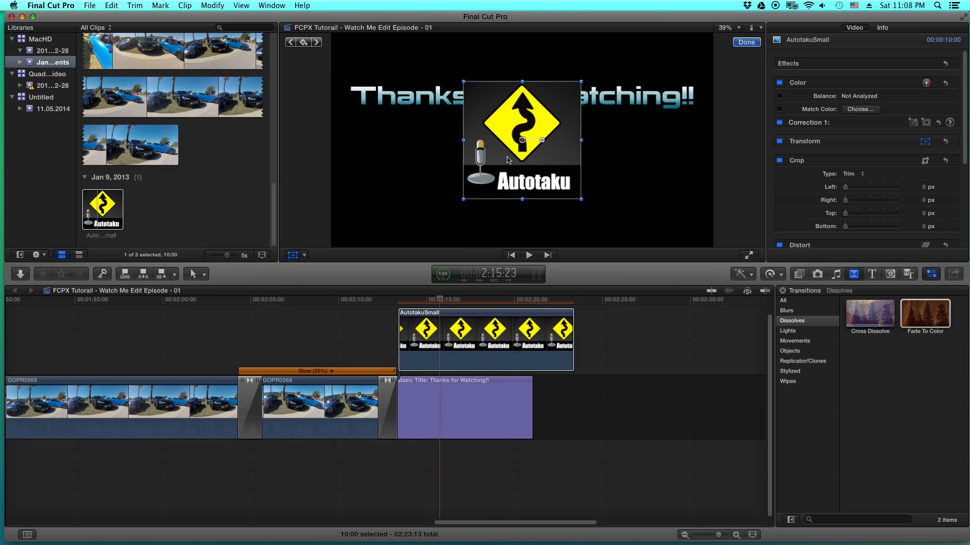
{"action": "left_click_drag", "start_coordinate": [507, 160], "coordinate": [422, 214]}
{"action": "mouse_move", "coordinate": [444, 163]}
{"action": "left_mouse_down"}
{"action": "mouse_move", "coordinate": [430, 157]}
{"action": "mouse_move", "coordinate": [441, 155]}
{"action": "left_mouse_up"}
Trim the end of the AutotakuSmall clip to 07:18 so it lines up with the end of the title
{"action": "left_click", "coordinate": [604, 355]}
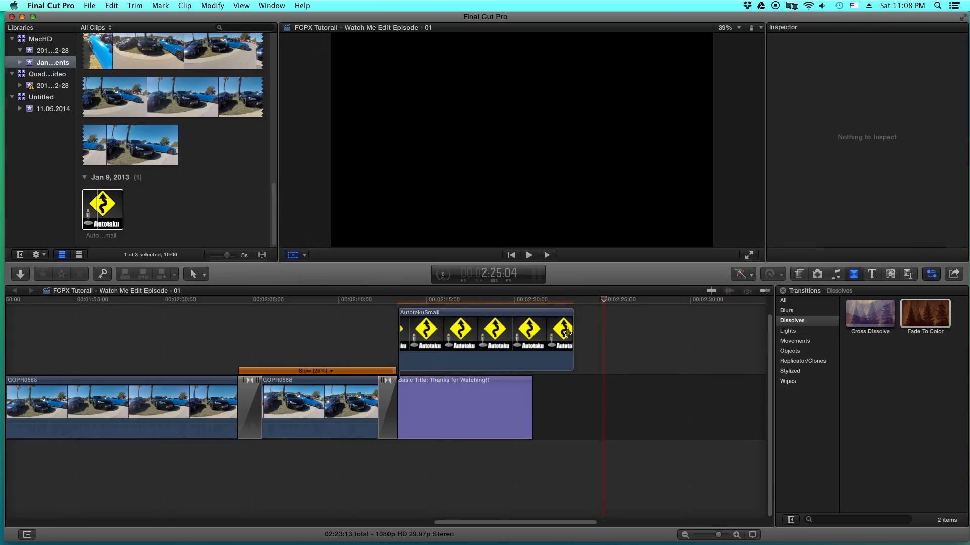
{"action": "left_click", "coordinate": [572, 336]}
{"action": "left_click_drag", "start_coordinate": [573, 336], "coordinate": [530, 342]}
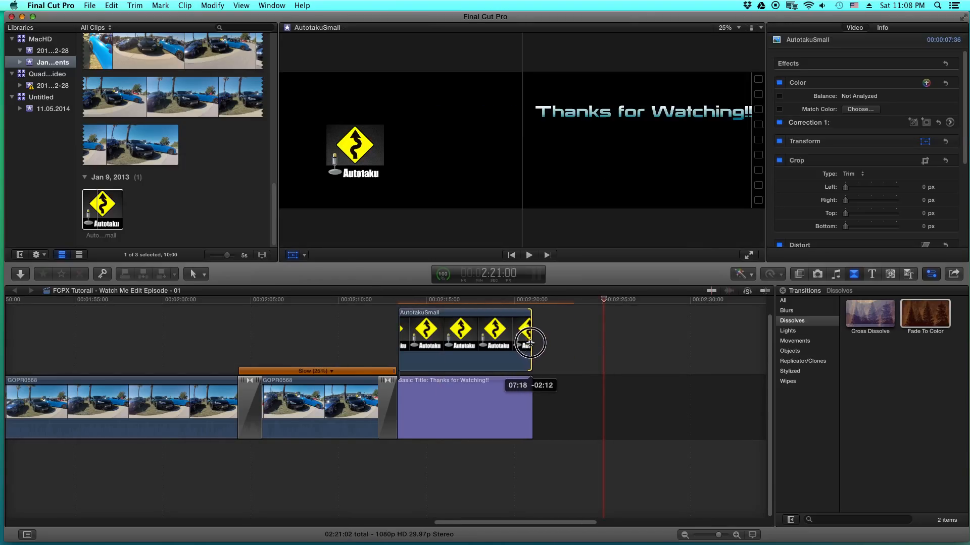
Extend the start of the AutotakuSmall clip back over the transition before the title and play that section
{"action": "left_click_drag", "start_coordinate": [399, 332], "coordinate": [384, 331]}
{"action": "left_click", "coordinate": [377, 337]}
{"action": "key", "text": "super+4"}
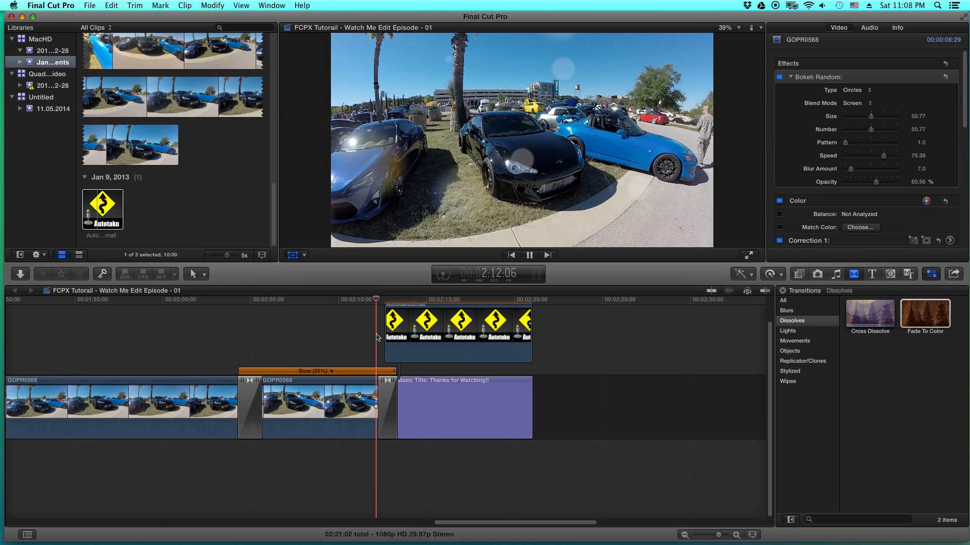
{"action": "key", "text": "space"}
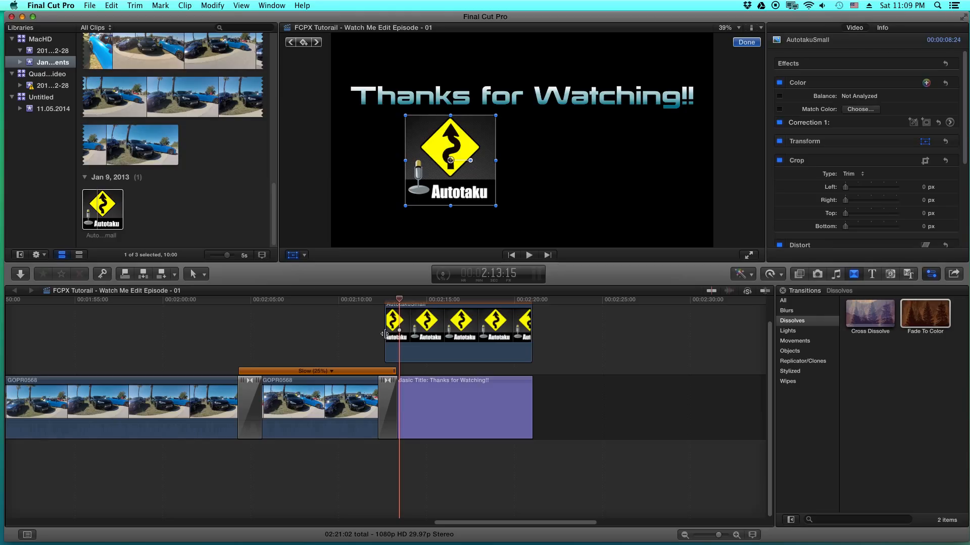
Fine-trim the AutotakuSmall clip's start within the transition to a duration of 00:00:08:06, replaying the section to check the timing
{"action": "mouse_move", "coordinate": [385, 336]}
{"action": "left_mouse_down"}
{"action": "mouse_move", "coordinate": [397, 338]}
{"action": "mouse_move", "coordinate": [384, 338]}
{"action": "left_mouse_up"}
{"action": "left_click", "coordinate": [387, 333]}
{"action": "key", "text": "space"}
{"action": "left_click", "coordinate": [393, 338]}
{"action": "key", "text": "space"}
{"action": "key", "text": "space"}
{"action": "left_click", "coordinate": [392, 340]}
{"action": "key", "text": "space"}
{"action": "key", "text": "space"}
{"action": "left_click", "coordinate": [382, 338]}
{"action": "key", "text": "space"}
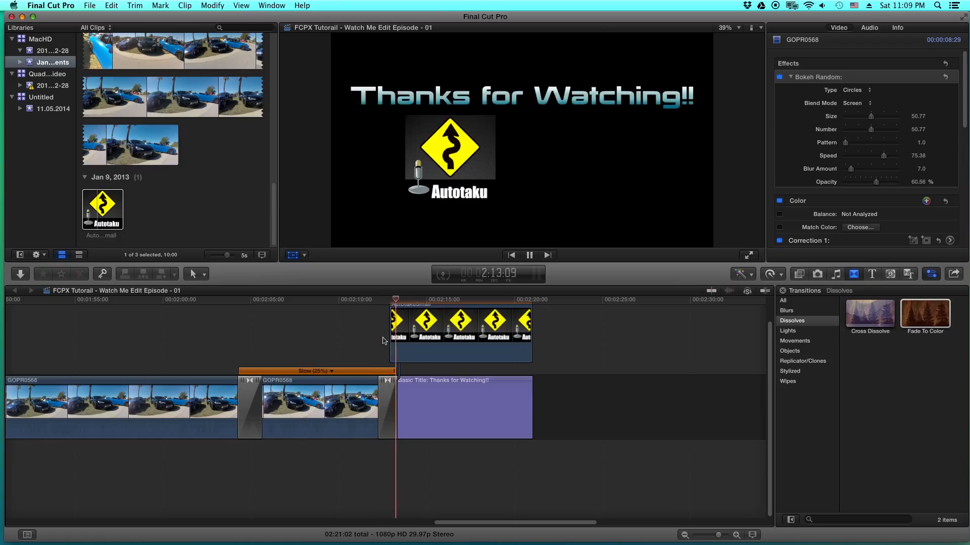
{"action": "key", "text": "shift+t"}
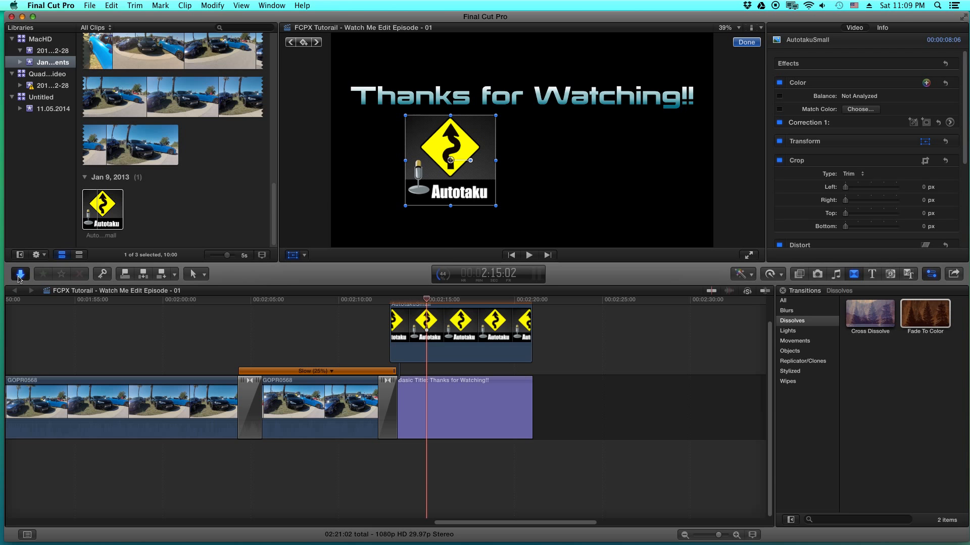
Start another media import and open the CarsAndCoffee-Nov folder on the WIN HD drive to reach its MP4 clips
{"action": "key", "text": "super+i"}
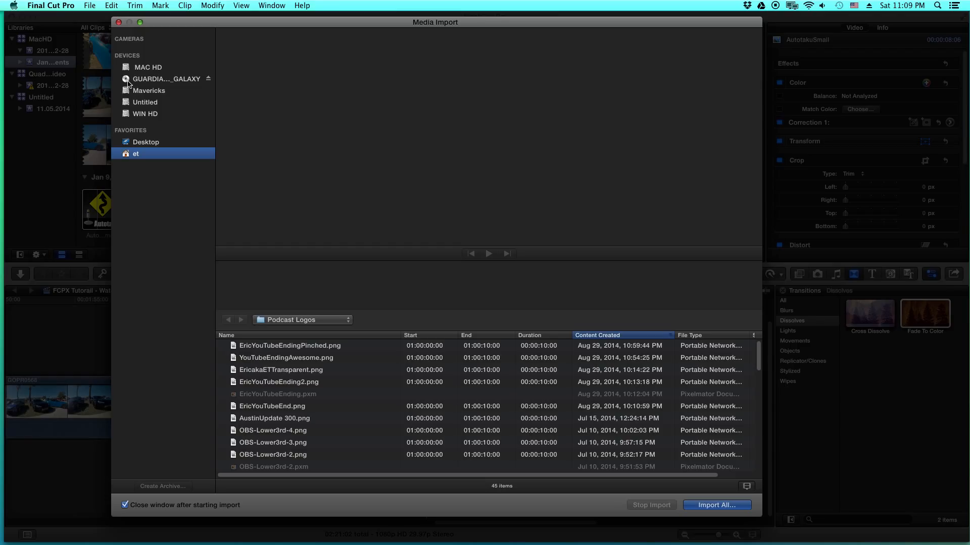
{"action": "left_click", "coordinate": [145, 114]}
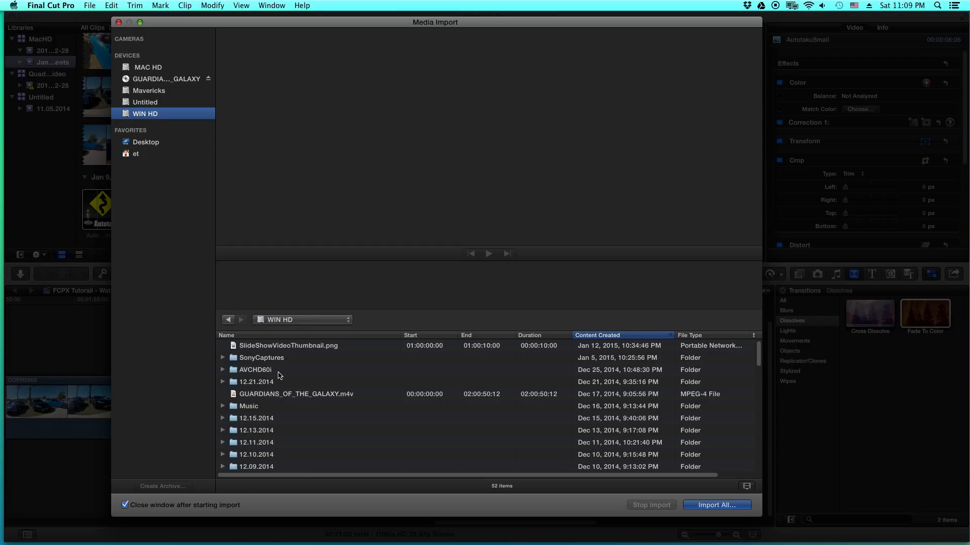
{"action": "scroll", "coordinate": [278, 375], "scroll_direction": "down", "scroll_amount": 10}
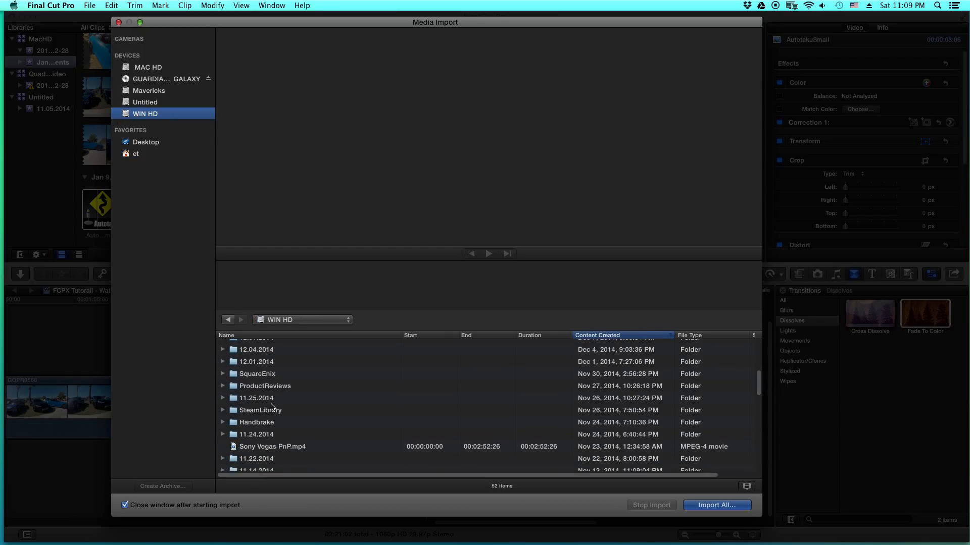
{"action": "scroll", "coordinate": [272, 407], "scroll_direction": "down", "scroll_amount": 4}
{"action": "double_click", "coordinate": [234, 405]}
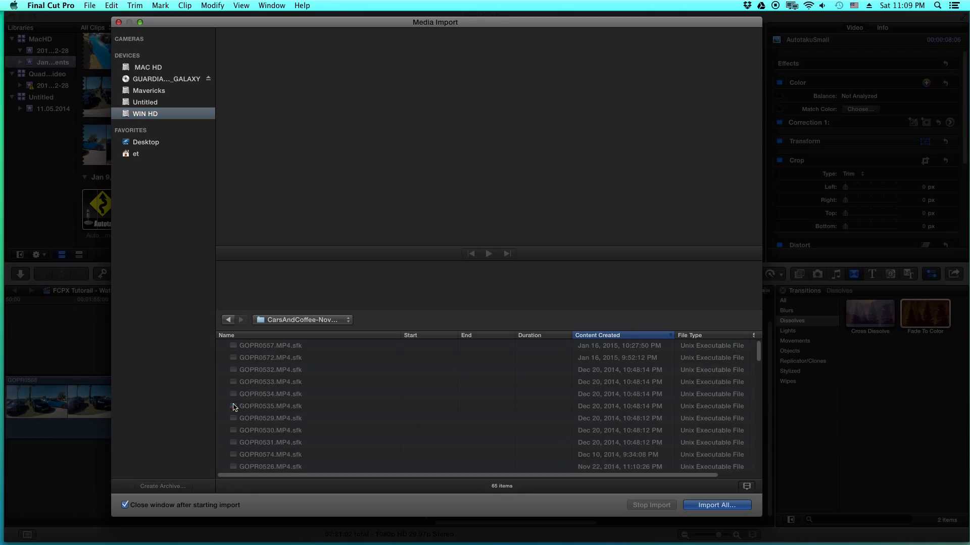
{"action": "scroll", "coordinate": [295, 384], "scroll_direction": "down", "scroll_amount": 5}
{"action": "scroll", "coordinate": [282, 374], "scroll_direction": "up", "scroll_amount": 3}
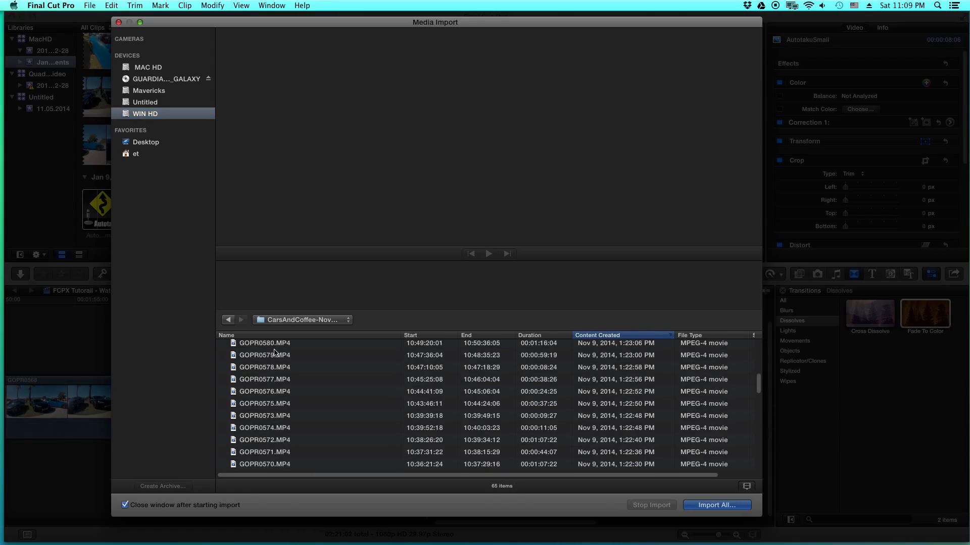
Preview the MP4 clips in the CarsAndCoffee-Nov folder one by one, from GOPR0581.MP4 through to GOPR0525.MP4
{"action": "left_click", "coordinate": [276, 357]}
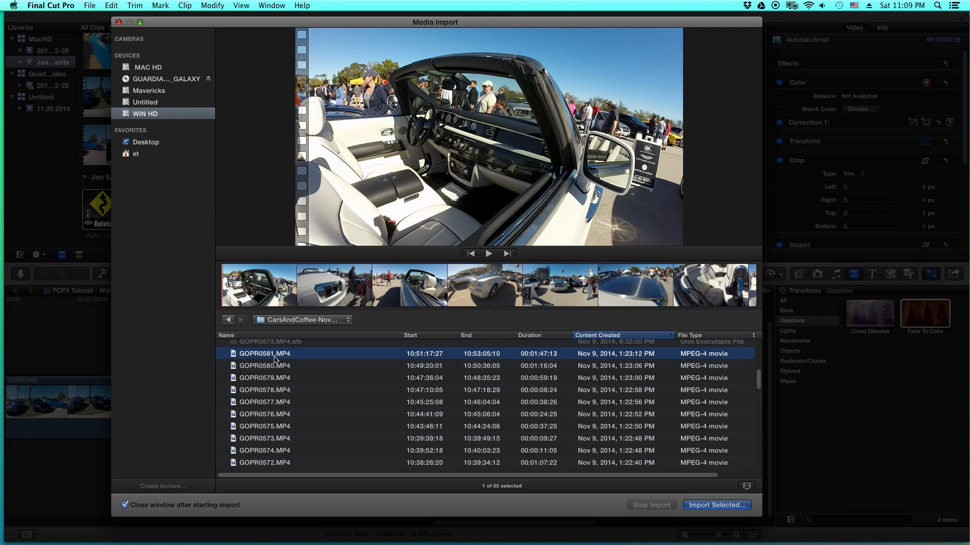
{"action": "key", "text": "Down"}
{"action": "key", "text": "Down"}
{"action": "key", "text": "Down"}
{"action": "key", "text": "Down"}
{"action": "key", "text": "Down"}
{"action": "key", "text": "Down"}
{"action": "key", "text": "Down"}
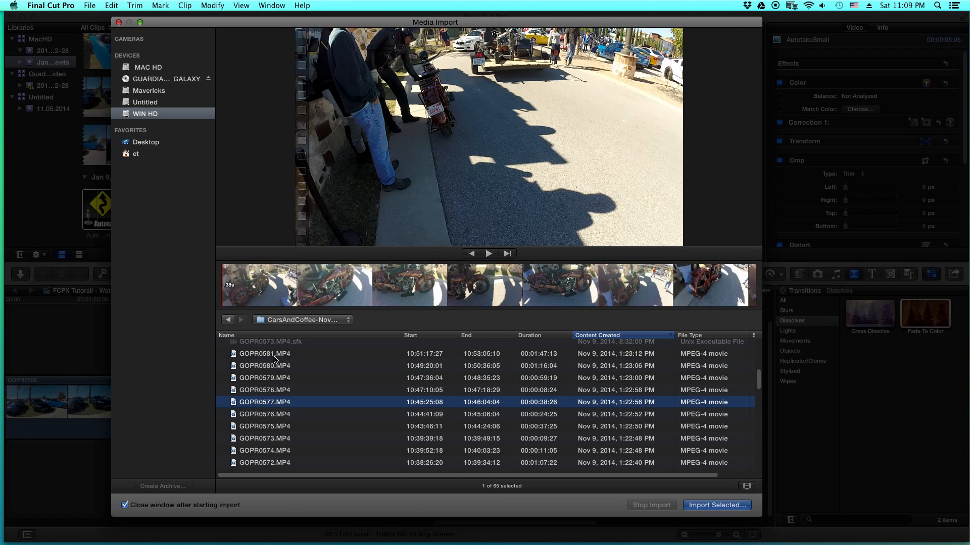
{"action": "key", "text": "Down"}
{"action": "key", "text": "Down"}
{"action": "key", "text": "Down"}
{"action": "key", "text": "Down"}
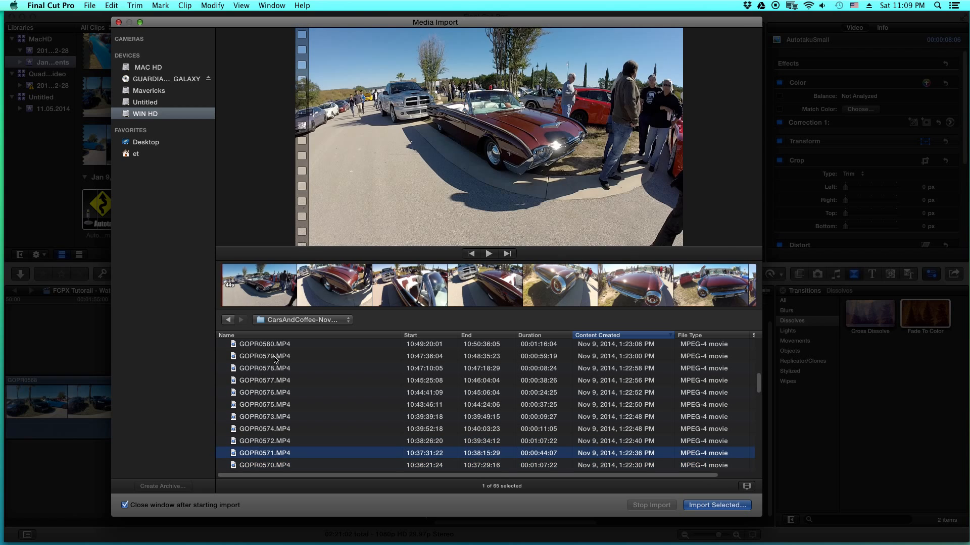
{"action": "key", "text": "Down"}
{"action": "key", "text": "Down"}
{"action": "key", "text": "Down"}
{"action": "key", "text": "Down"}
{"action": "key", "text": "Down"}
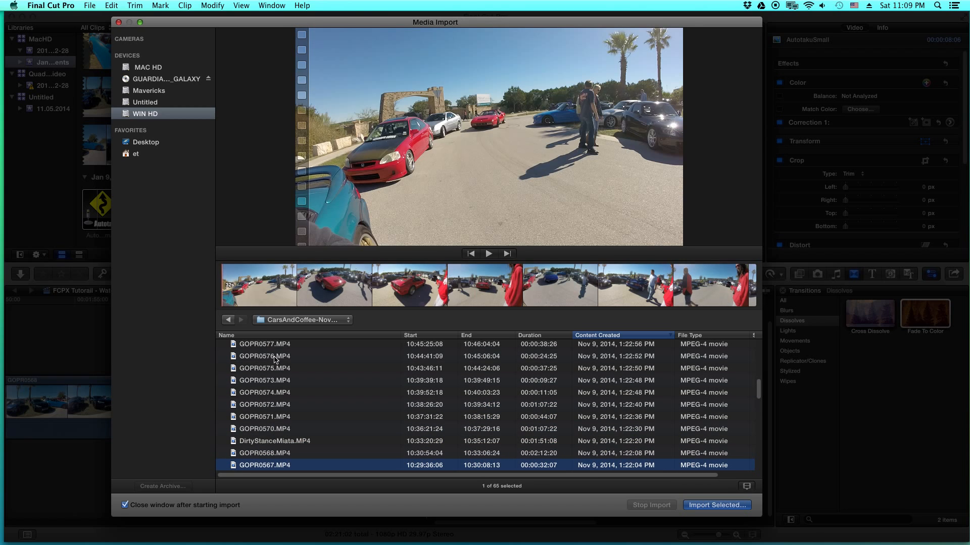
{"action": "key", "text": "Down"}
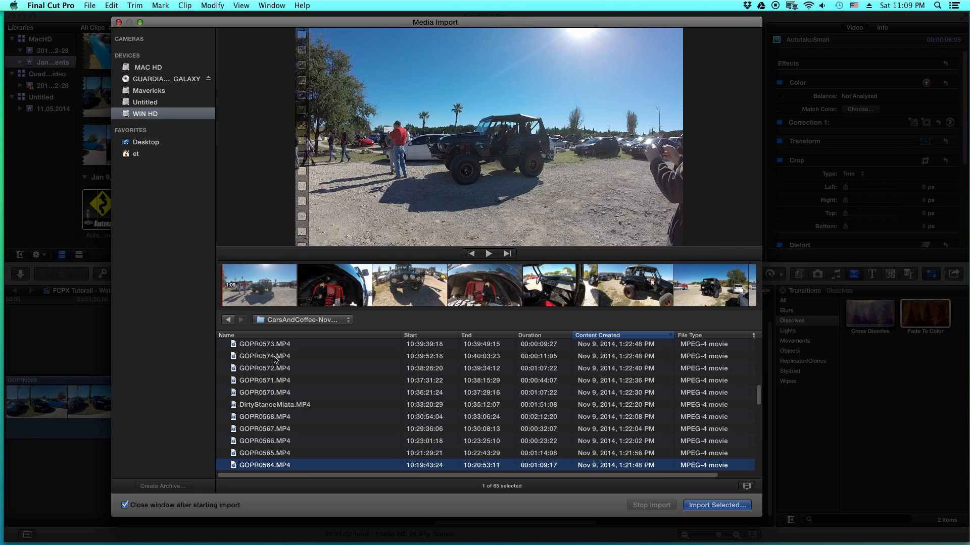
{"action": "key", "text": "Up"}
{"action": "key", "text": "Down"}
{"action": "key", "text": "Down"}
{"action": "key", "text": "Down"}
{"action": "key", "text": "Down"}
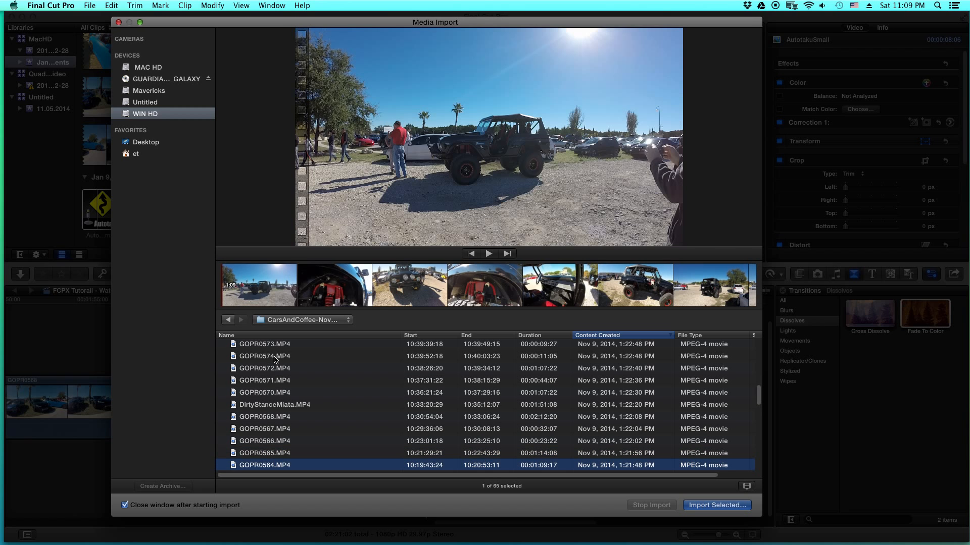
{"action": "key", "text": "Down"}
{"action": "key", "text": "Down"}
{"action": "key", "text": "Down"}
{"action": "key", "text": "Down"}
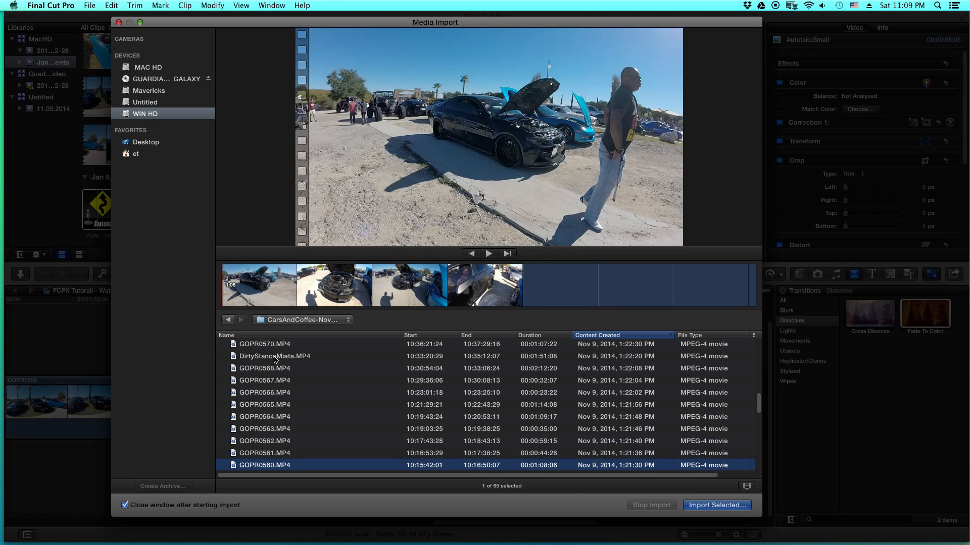
{"action": "key", "text": "Down"}
{"action": "key", "text": "Down"}
{"action": "key", "text": "Down"}
{"action": "key", "text": "Down"}
{"action": "key", "text": "Down"}
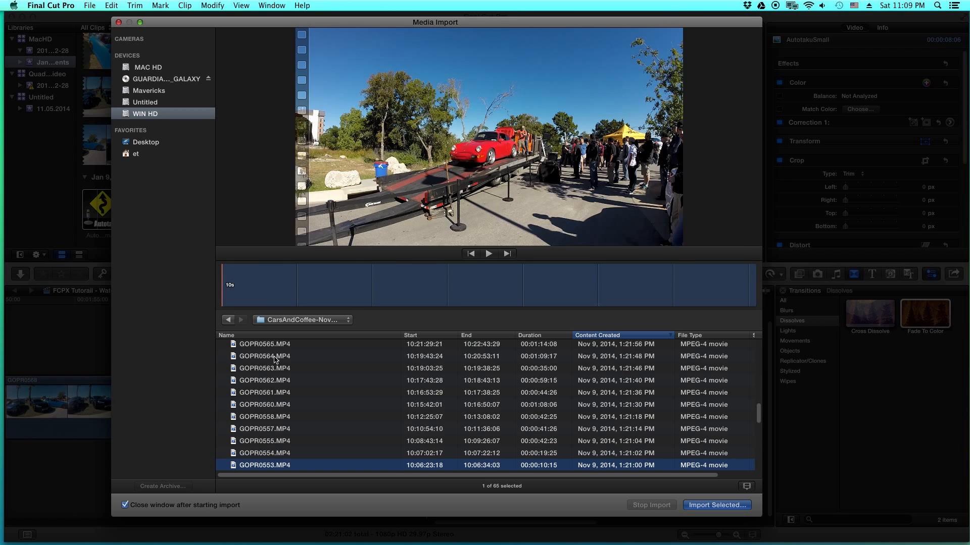
{"action": "key", "text": "Down"}
{"action": "key", "text": "Down"}
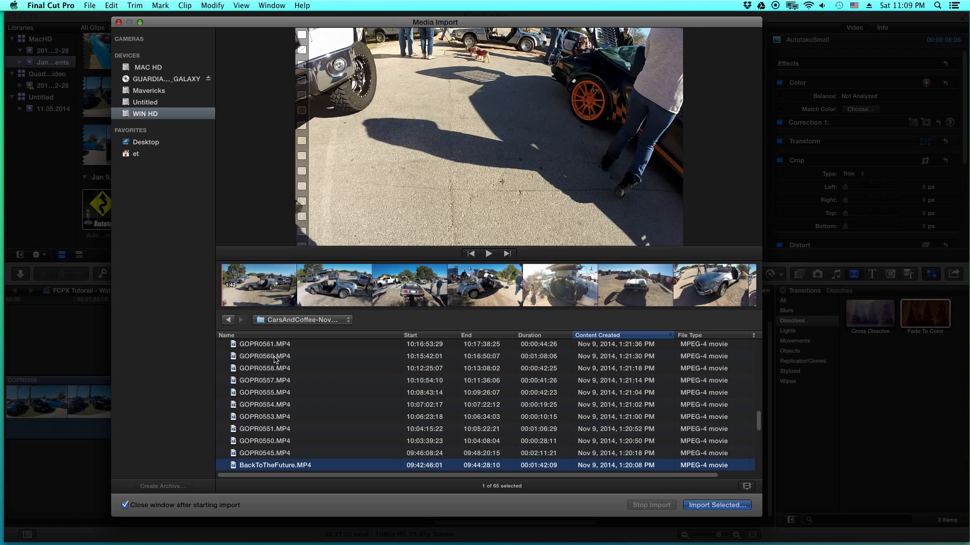
{"action": "key", "text": "Down"}
{"action": "key", "text": "Down"}
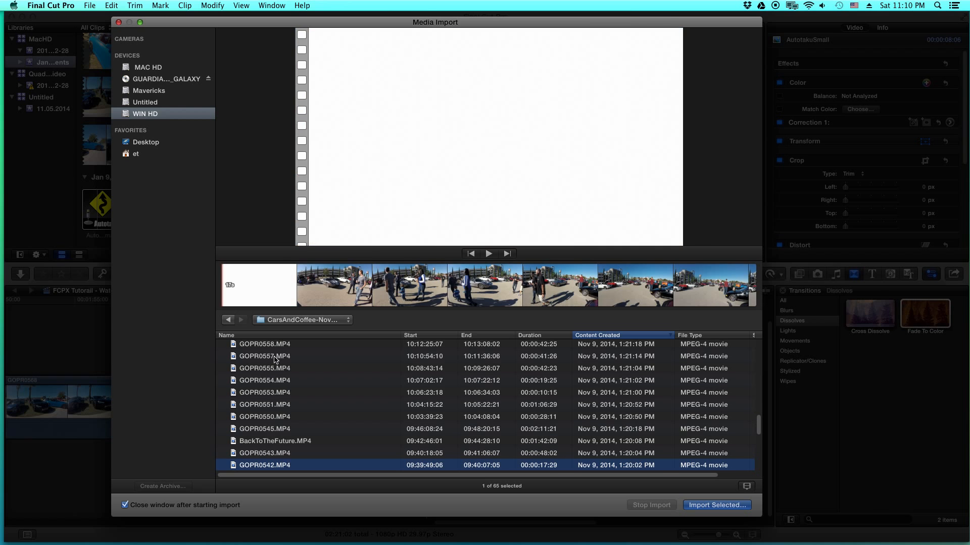
{"action": "key", "text": "Down"}
{"action": "key", "text": "Down"}
{"action": "key", "text": "Down"}
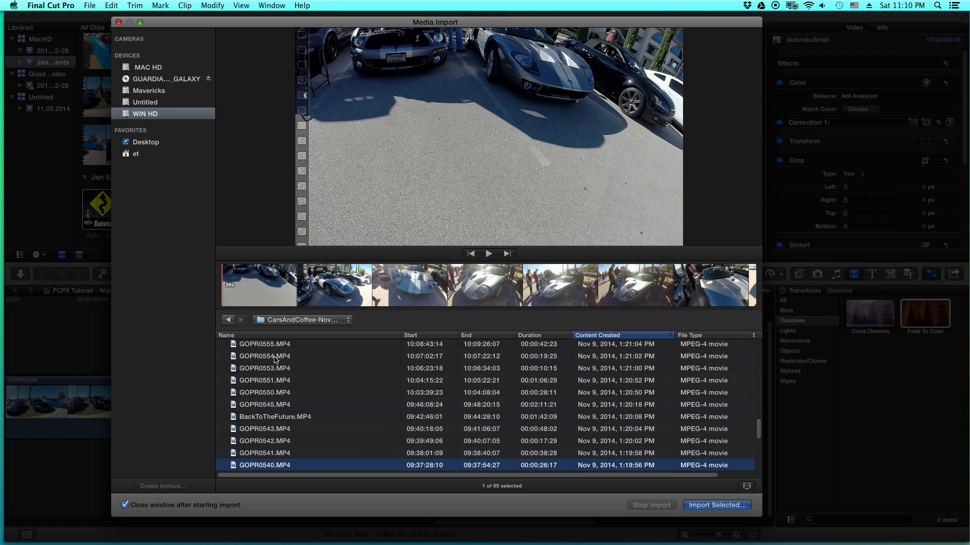
{"action": "key", "text": "Up"}
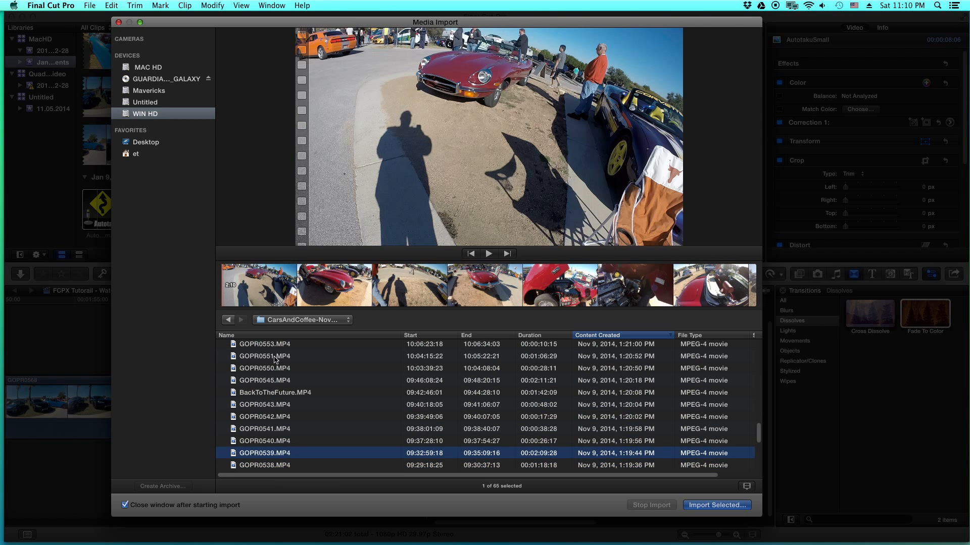
{"action": "key", "text": "Down"}
{"action": "key", "text": "Down"}
{"action": "key", "text": "Down"}
{"action": "key", "text": "Down"}
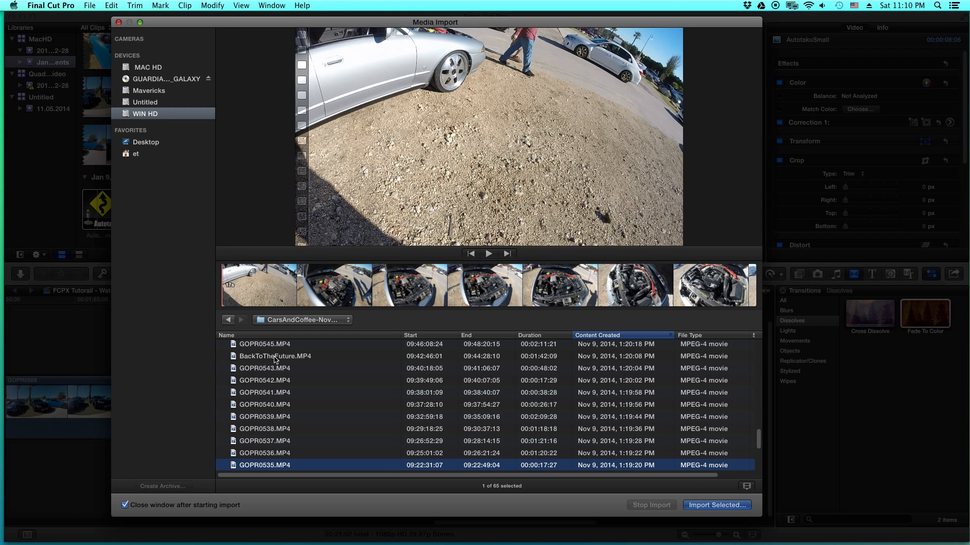
{"action": "key", "text": "Down"}
{"action": "key", "text": "Down"}
{"action": "key", "text": "Down"}
{"action": "key", "text": "Down"}
{"action": "key", "text": "Down"}
{"action": "key", "text": "Down"}
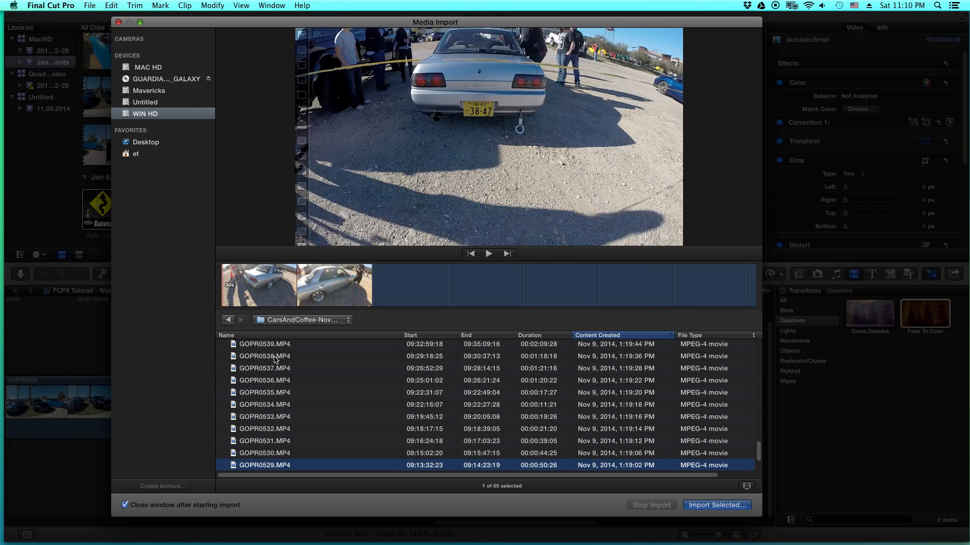
{"action": "key", "text": "Down"}
{"action": "key", "text": "Down"}
{"action": "key", "text": "Down"}
{"action": "key", "text": "Down"}
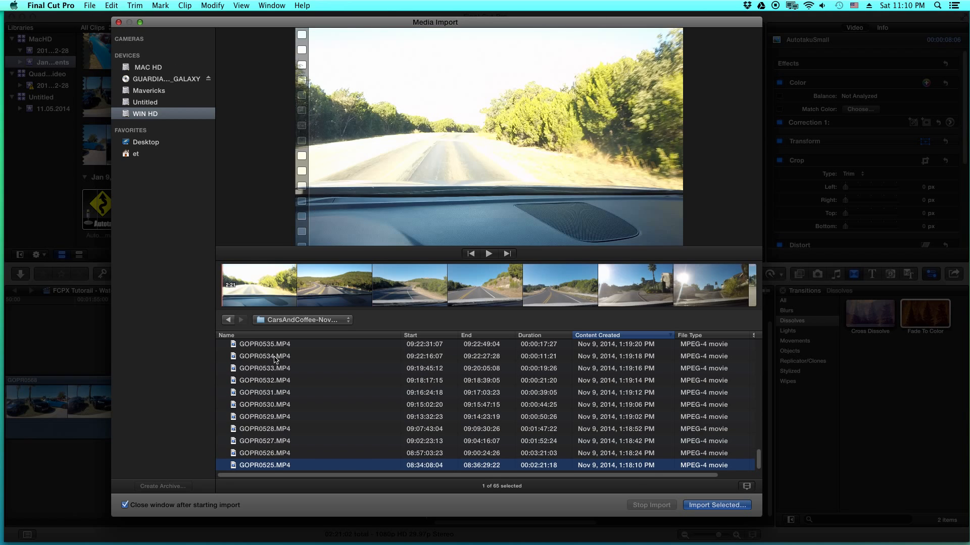
Go back up through the clips to GOPR0540.MP4 and import only that one
{"action": "key", "text": "Up"}
{"action": "key", "text": "Down"}
{"action": "key", "text": "Up"}
{"action": "key", "text": "Up"}
{"action": "key", "text": "Up"}
{"action": "key", "text": "Up"}
{"action": "key", "text": "Up"}
{"action": "key", "text": "Up"}
{"action": "key", "text": "Up"}
{"action": "key", "text": "Up"}
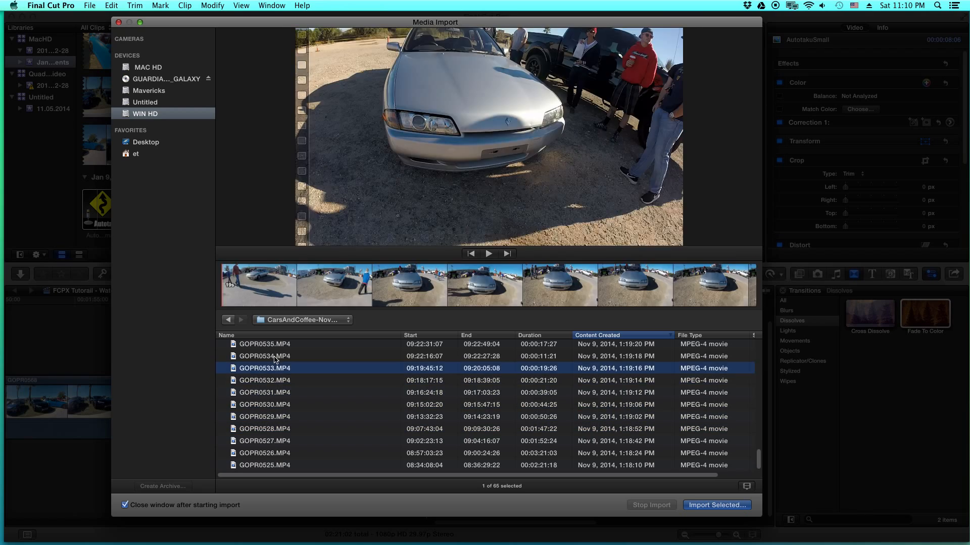
{"action": "key", "text": "Up"}
{"action": "key", "text": "Up"}
{"action": "key", "text": "Up"}
{"action": "key", "text": "Up"}
{"action": "key", "text": "Up"}
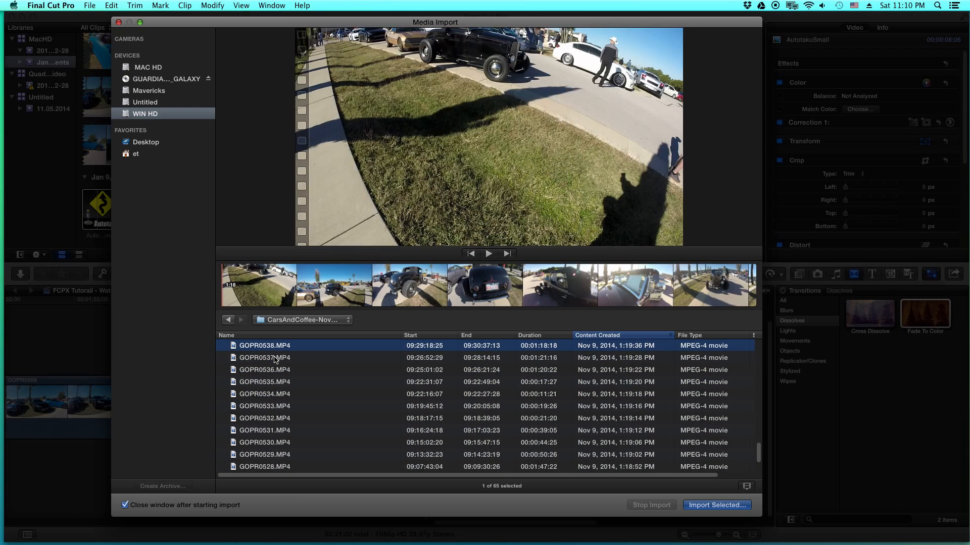
{"action": "key", "text": "Up"}
{"action": "key", "text": "Up"}
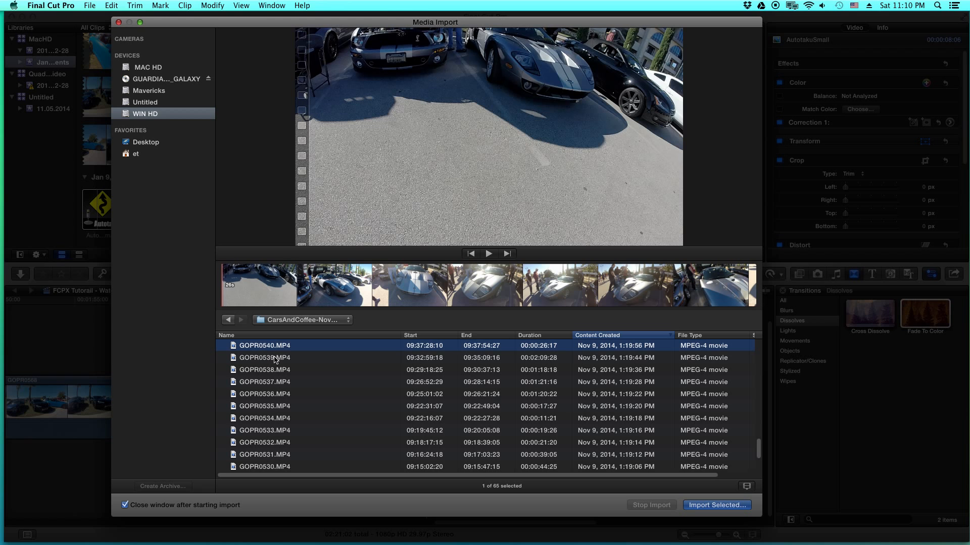
{"action": "key", "text": "Up"}
{"action": "key", "text": "Down"}
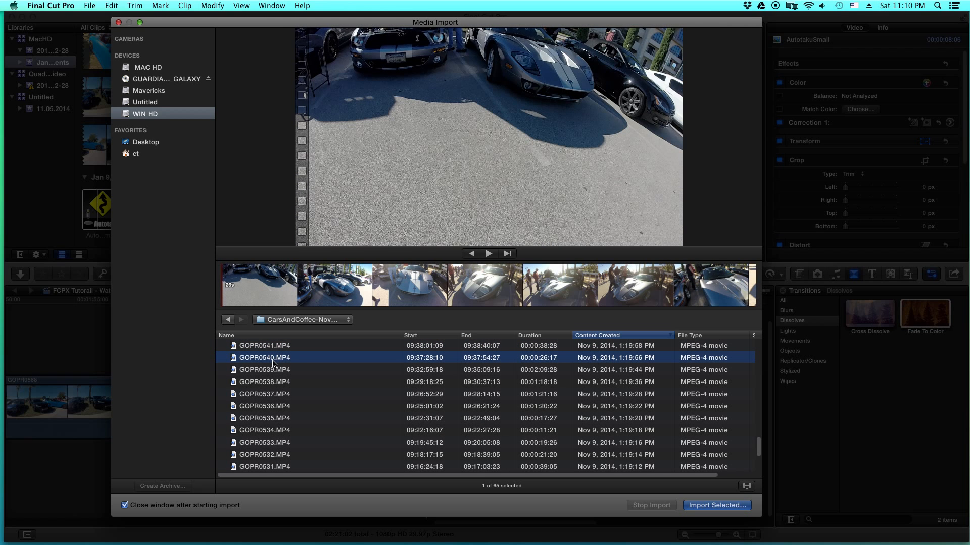
{"action": "left_click", "coordinate": [708, 508]}
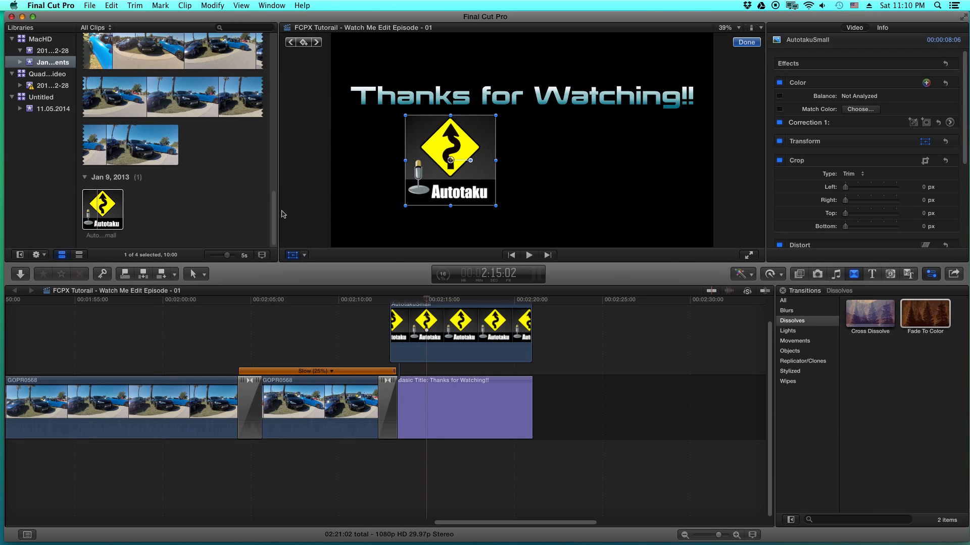
Locate the imported GOPR0540 clip among the event's Nov 9, 2014 clips and enlarge the timeline area to make room for it
{"action": "left_click_drag", "start_coordinate": [272, 231], "coordinate": [278, 79]}
{"action": "left_click", "coordinate": [135, 117]}
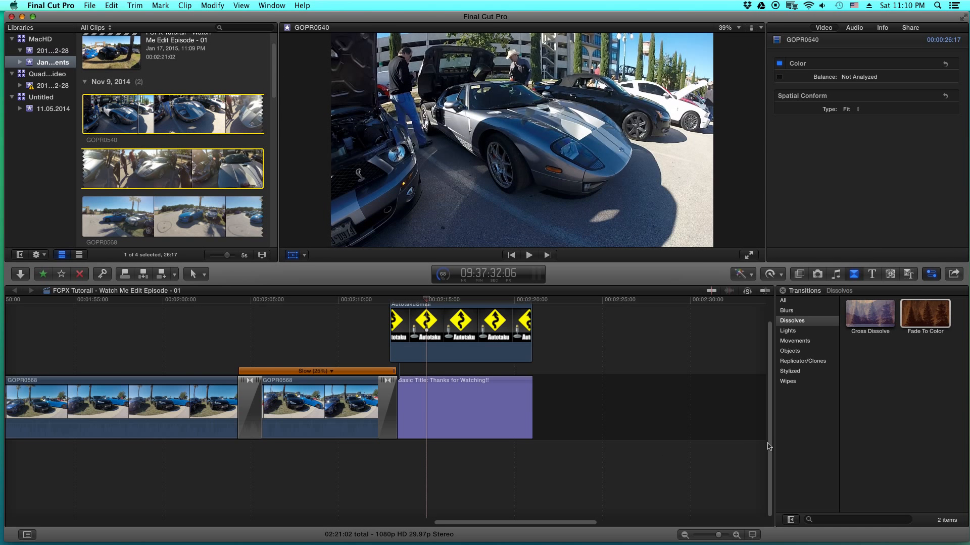
{"action": "left_click_drag", "start_coordinate": [769, 446], "coordinate": [770, 343]}
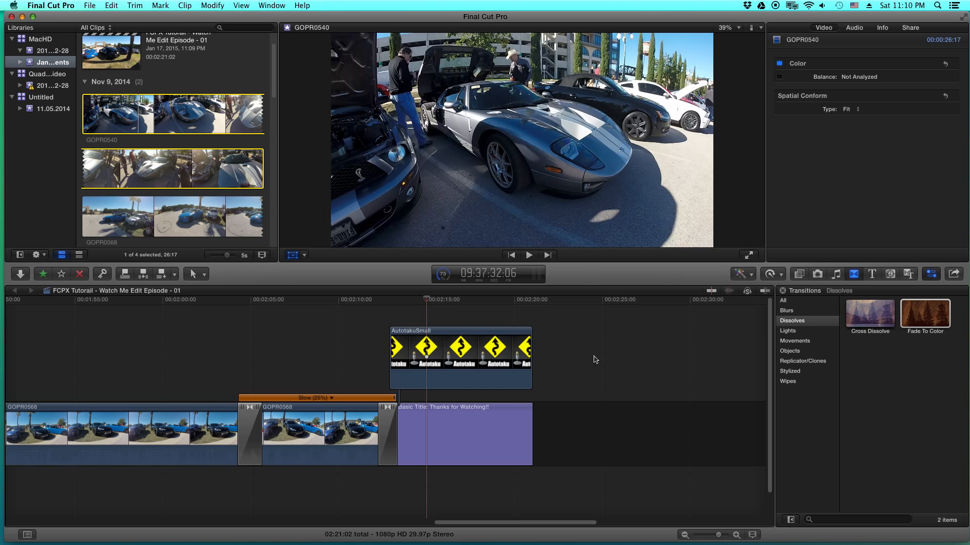
{"action": "left_click_drag", "start_coordinate": [578, 263], "coordinate": [578, 230]}
{"action": "left_click", "coordinate": [707, 332]}
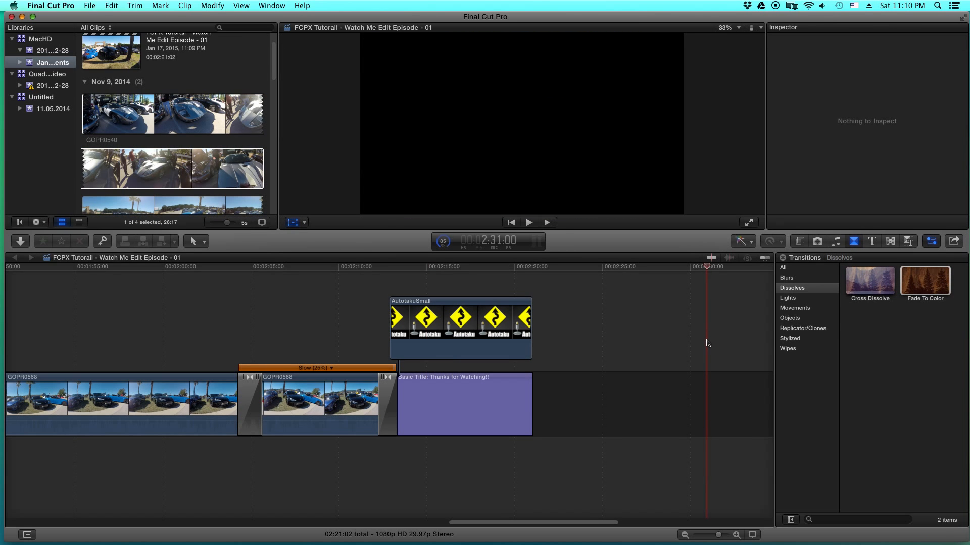
Place the whole GOPR0540 clip in the timeline as a connected clip above AutotakuSmall, aligned with that clip's start
{"action": "left_click", "coordinate": [138, 122]}
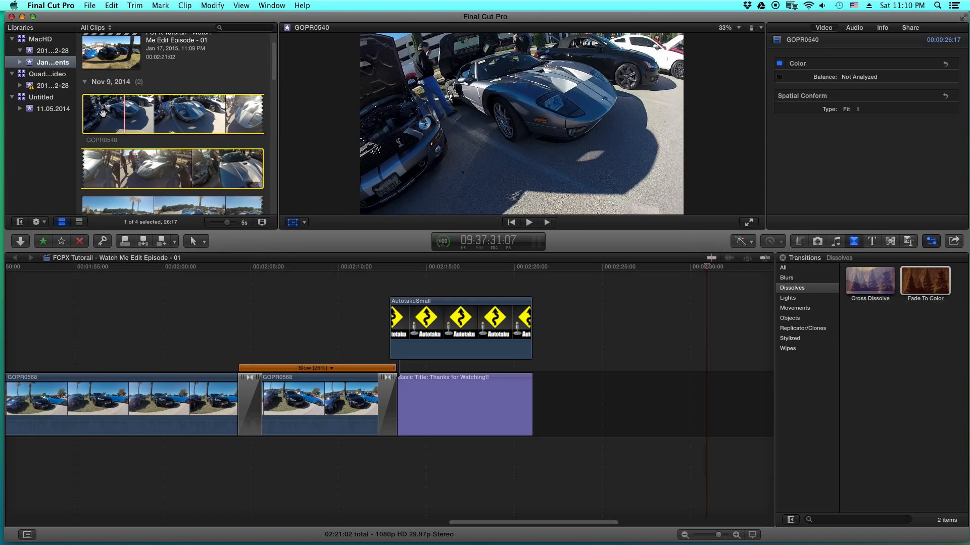
{"action": "left_click", "coordinate": [213, 169]}
{"action": "left_click_drag", "start_coordinate": [375, 263], "coordinate": [389, 330]}
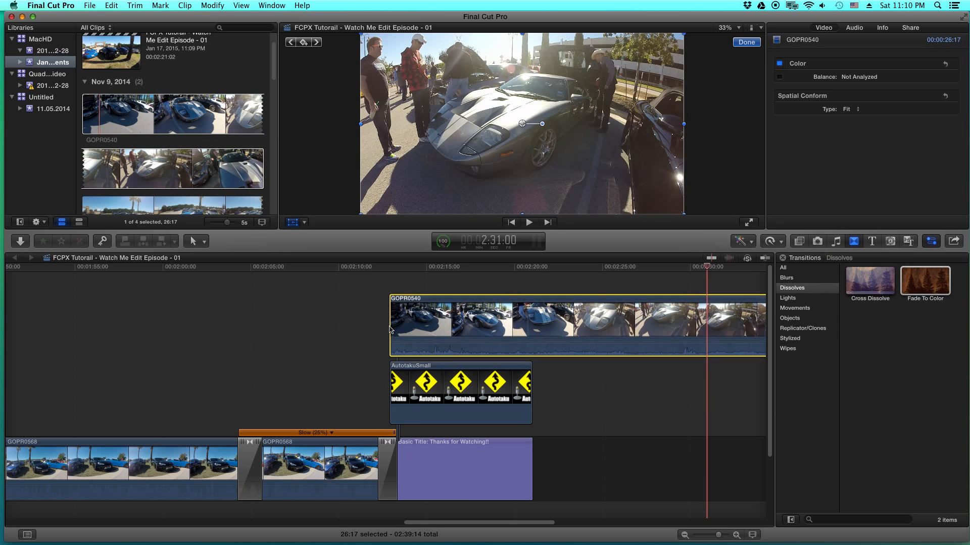
Play GOPR0540 from its start, trim its opening to the frame at 2:18:03, and realign the clip with the start of AutotakuSmall
{"action": "left_click", "coordinate": [393, 268]}
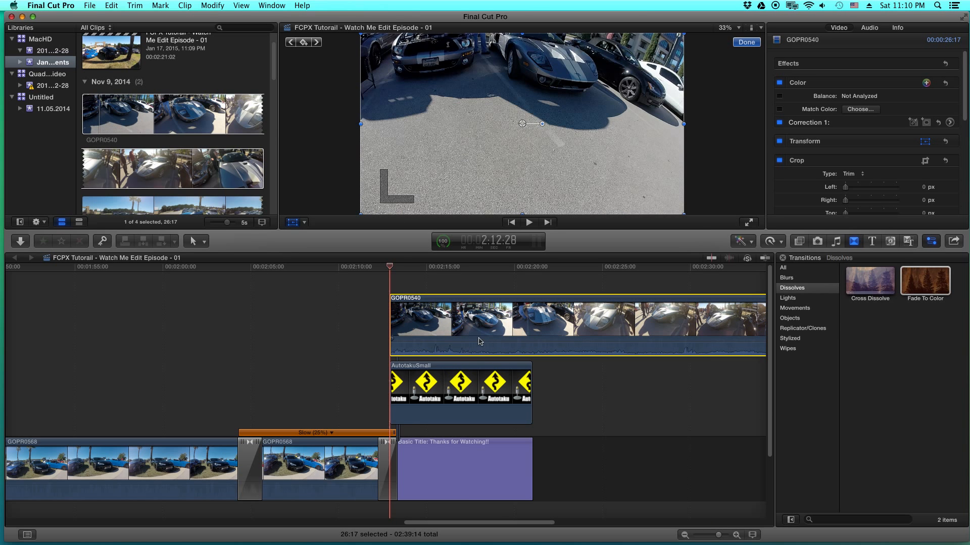
{"action": "key", "text": "space"}
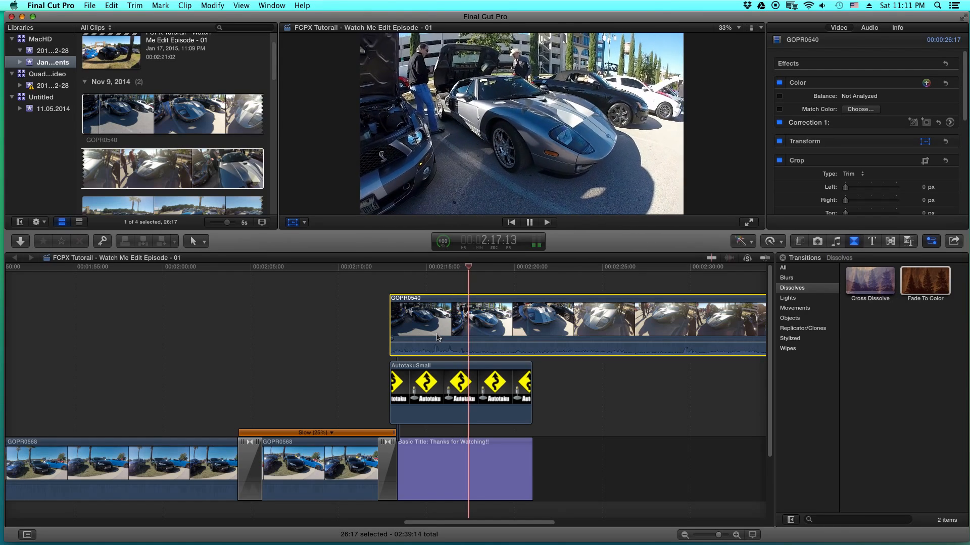
{"action": "key", "text": "shift+t"}
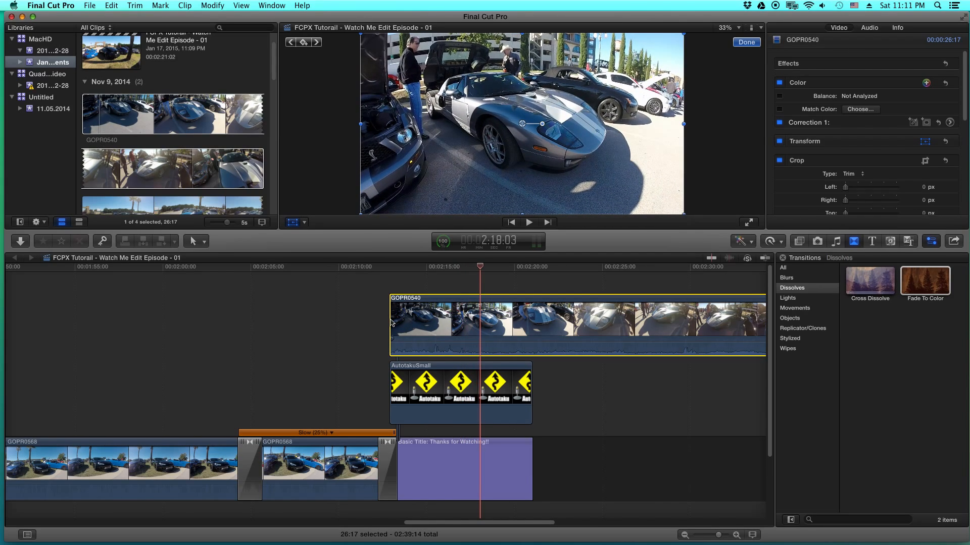
{"action": "left_click", "coordinate": [391, 322]}
{"action": "left_click_drag", "start_coordinate": [391, 322], "coordinate": [479, 312]}
{"action": "key", "text": "super+z"}
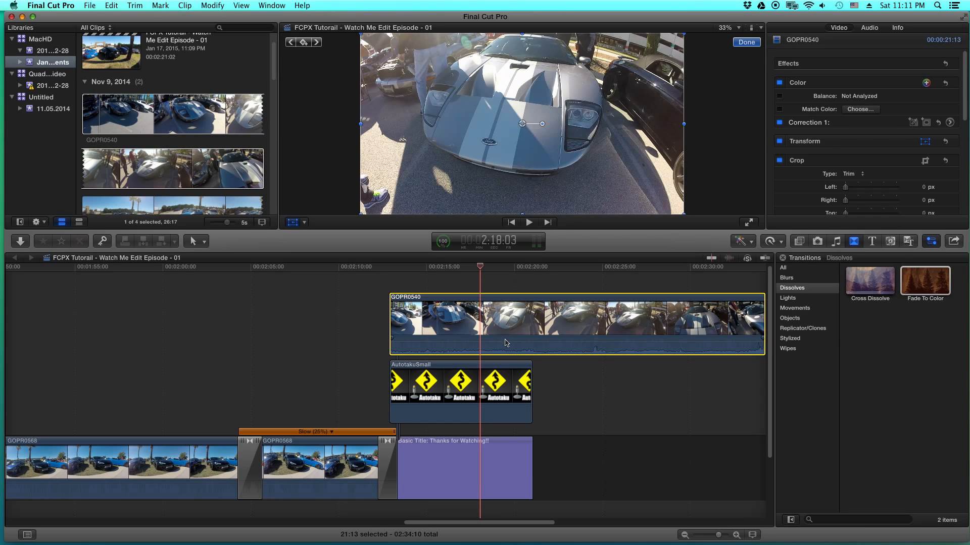
Silence the GOPR0540 clip's audio and play the section up to the end of the closing title
{"action": "left_click_drag", "start_coordinate": [506, 343], "coordinate": [506, 356]}
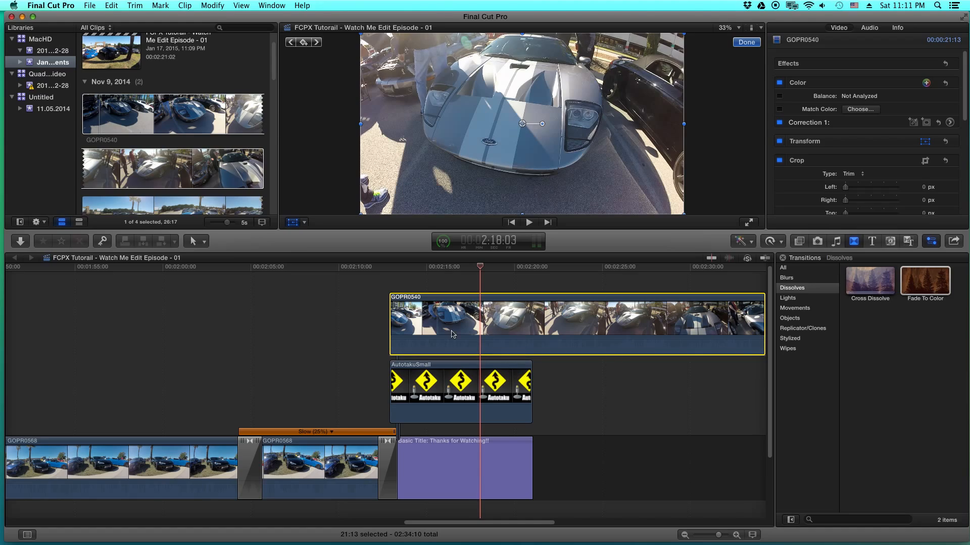
{"action": "left_click", "coordinate": [390, 284]}
{"action": "key", "text": "space"}
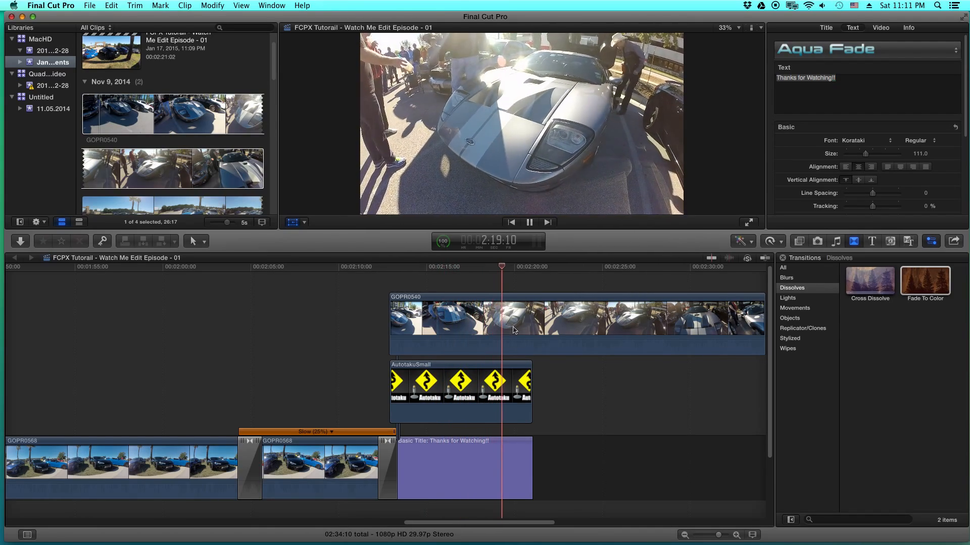
{"action": "key", "text": "shift+t"}
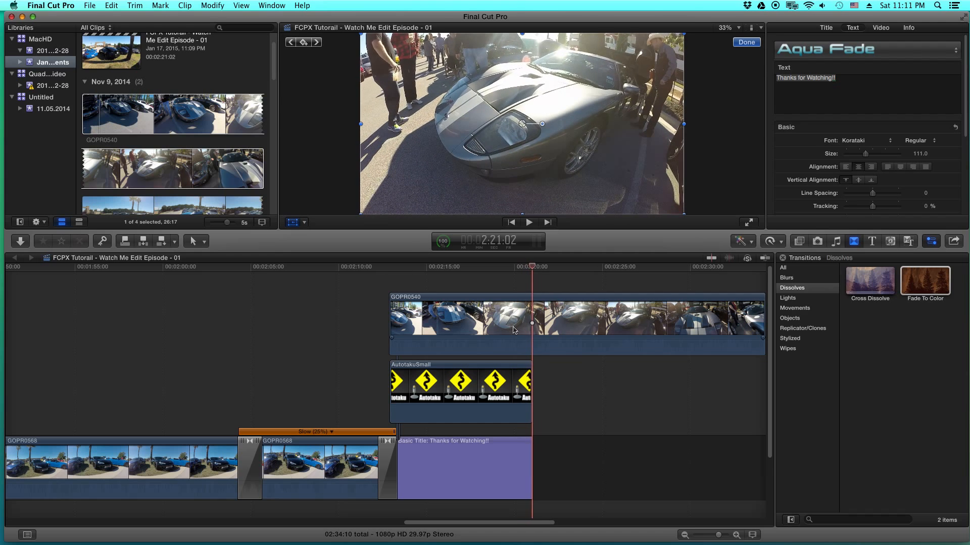
Try to split the GOPR0540 clip with the Blade tool near the end of the closing title, and undo the cut
{"action": "key", "text": "b"}
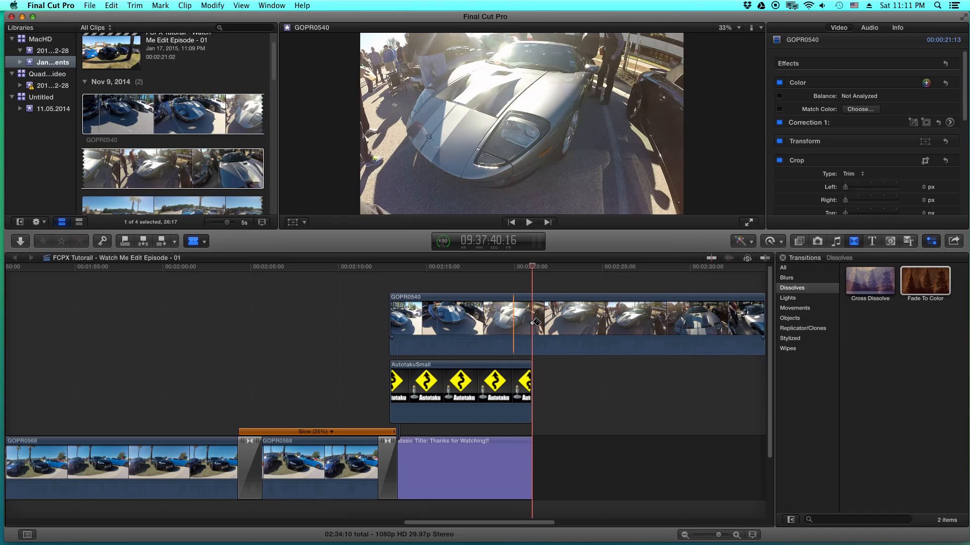
{"action": "left_click", "coordinate": [536, 313]}
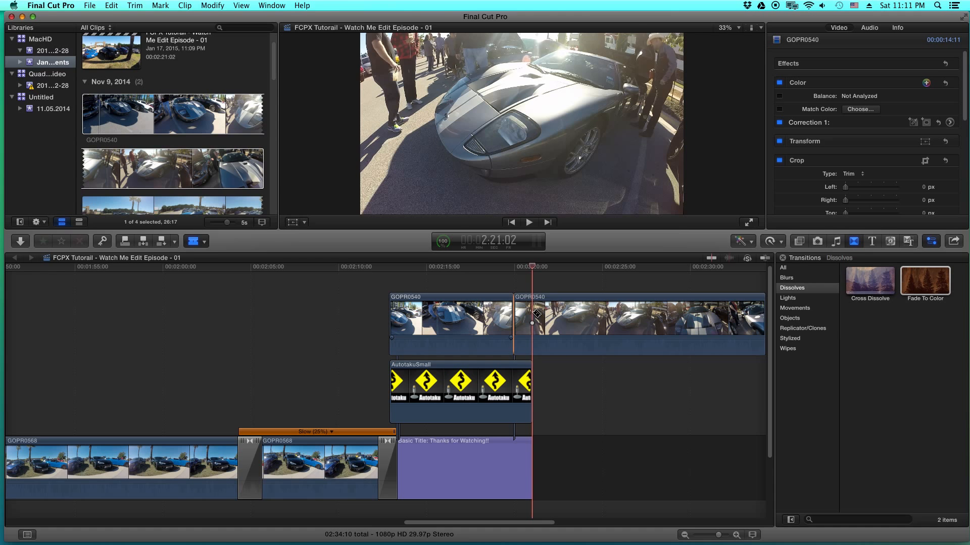
{"action": "key", "text": "super+z"}
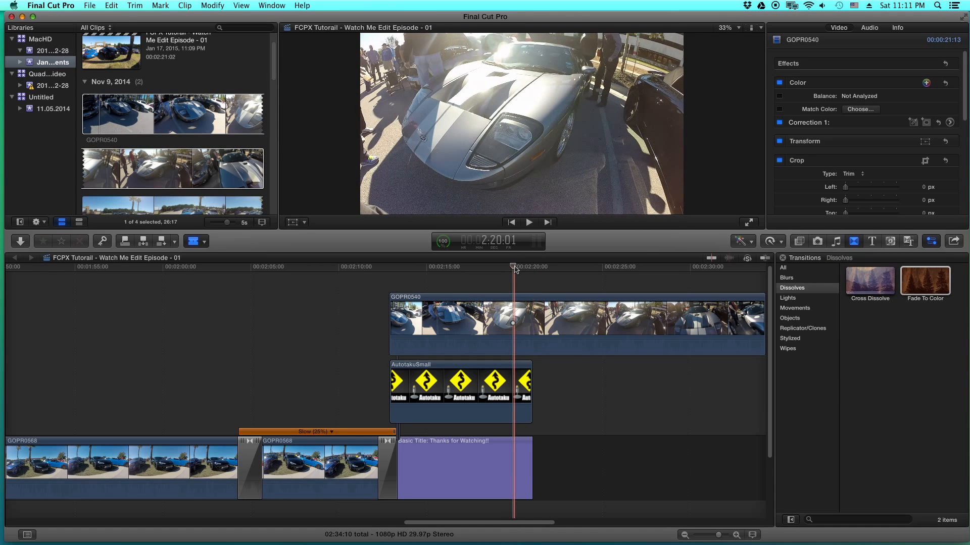
Split the GOPR0540 connected clip at the end of the closing title and delete the portion beyond it
{"action": "left_click_drag", "start_coordinate": [514, 269], "coordinate": [532, 272]}
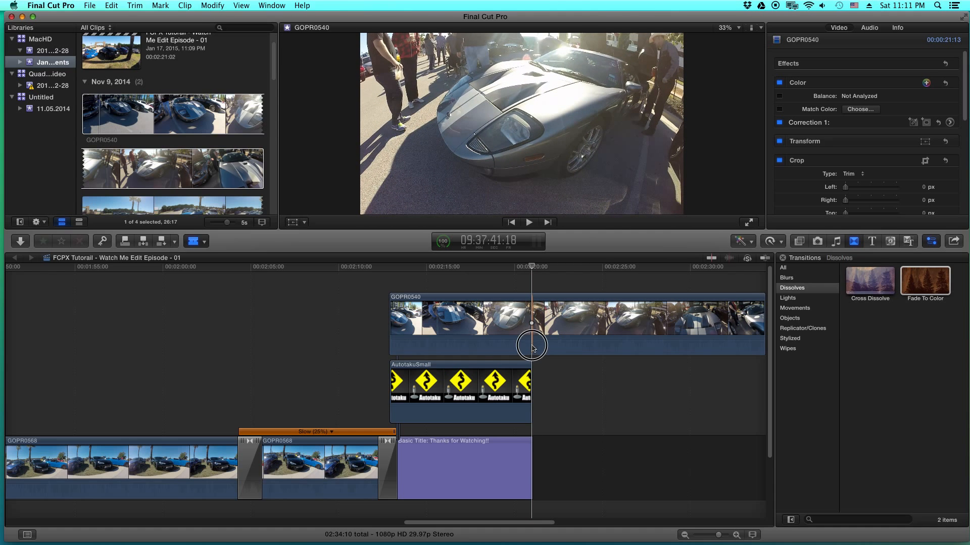
{"action": "left_click", "coordinate": [532, 346]}
{"action": "key", "text": "a"}
{"action": "left_click", "coordinate": [574, 383]}
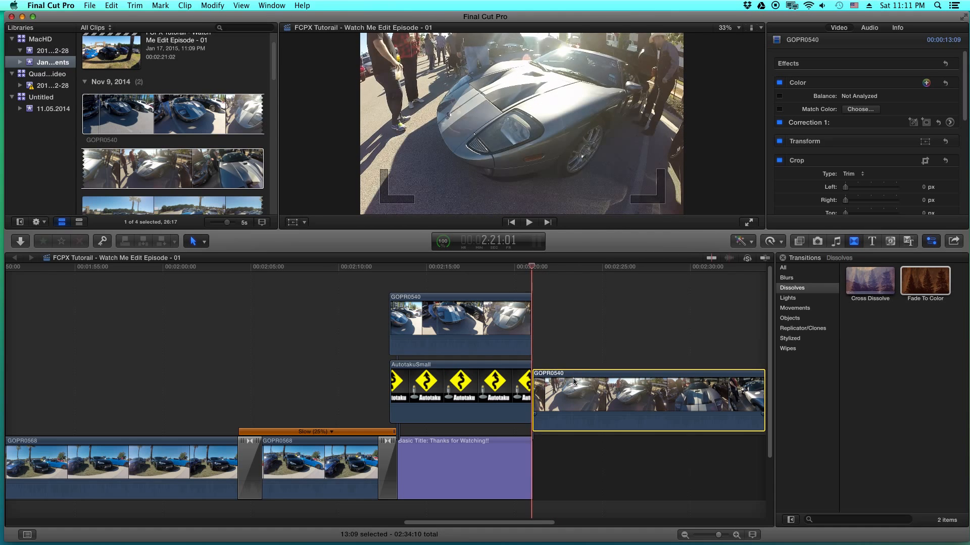
{"action": "key", "text": "BackSpace"}
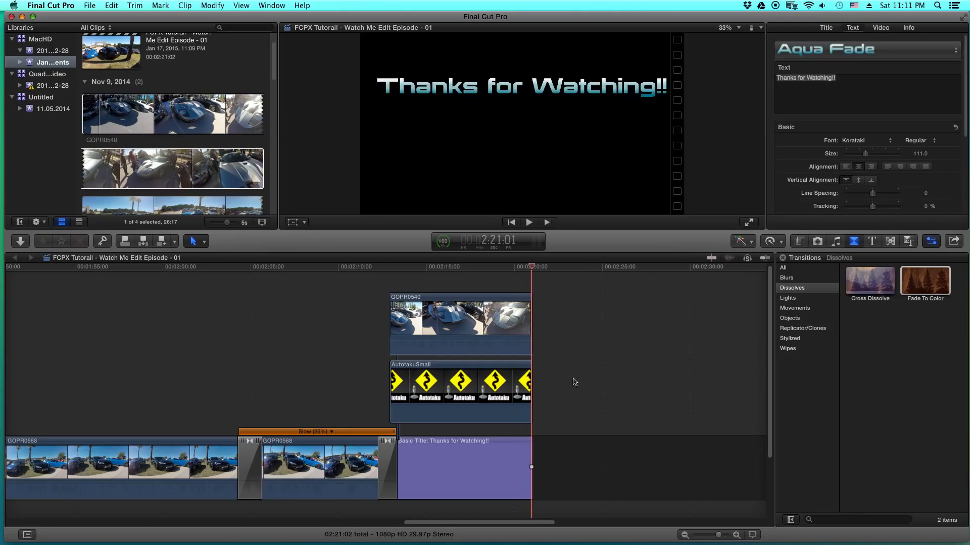
Shrink GOPR0540 with Transform, place it beside the Autotaku logo at about X 312 px, Y -102 px, and play the closing title
{"action": "left_click", "coordinate": [369, 270]}
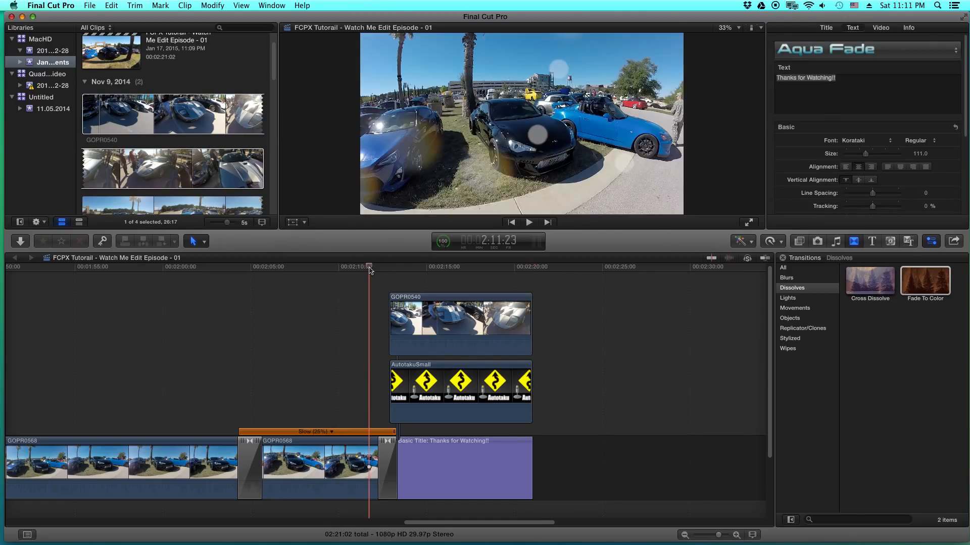
{"action": "left_click", "coordinate": [421, 314]}
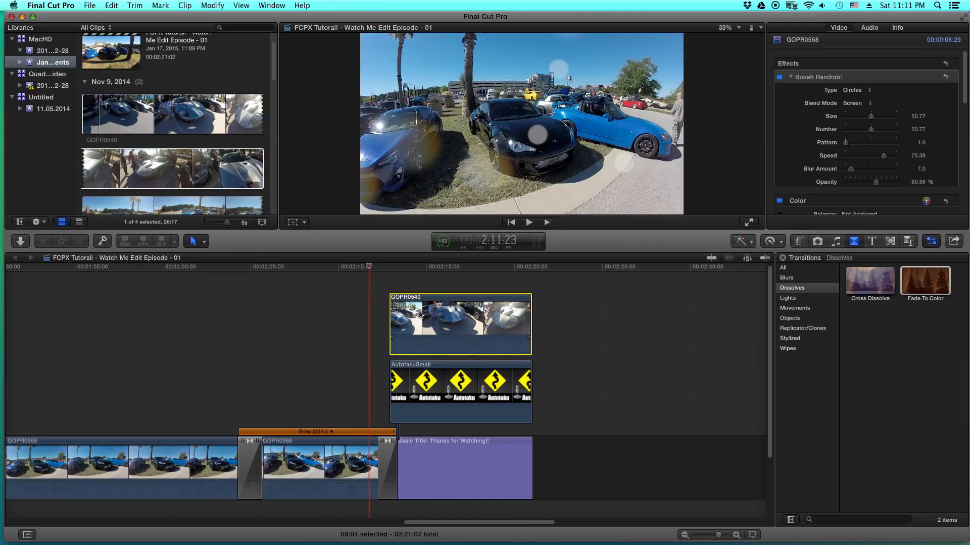
{"action": "left_click", "coordinate": [292, 223]}
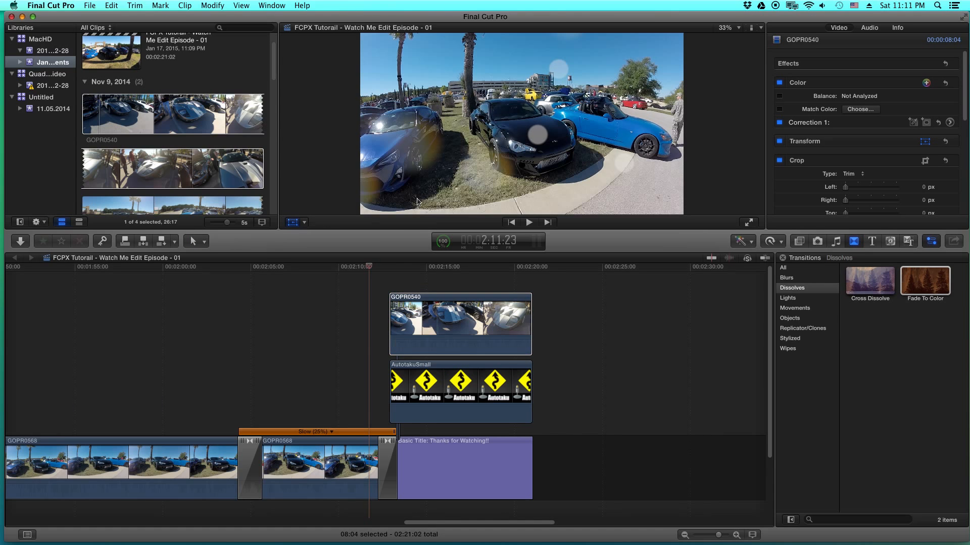
{"action": "left_click", "coordinate": [408, 304]}
{"action": "left_click_drag", "start_coordinate": [366, 271], "coordinate": [414, 267]}
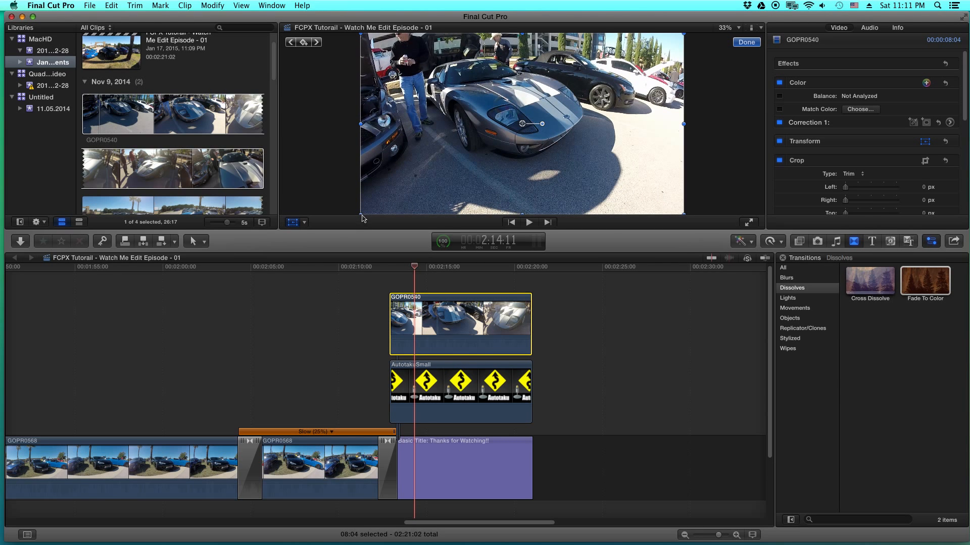
{"action": "left_click_drag", "start_coordinate": [361, 218], "coordinate": [517, 149]}
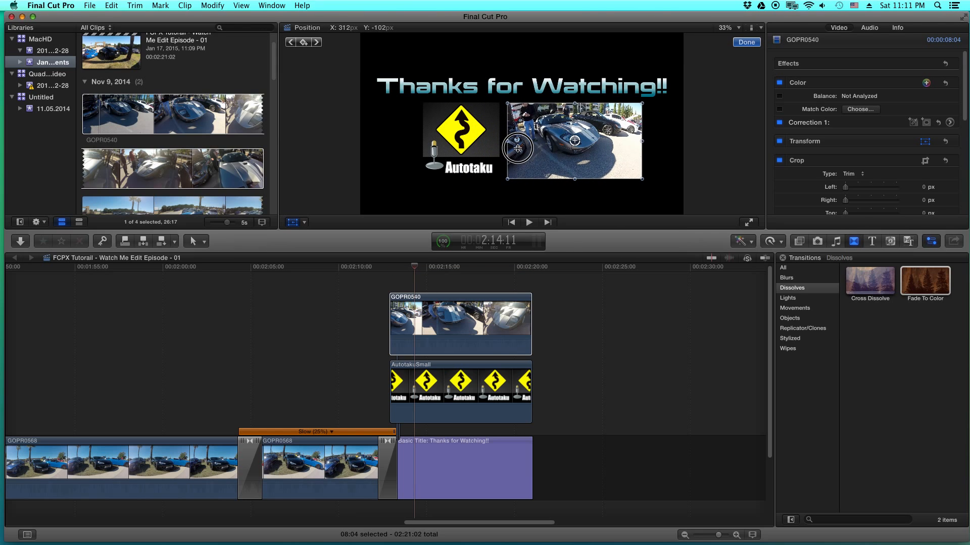
{"action": "left_click", "coordinate": [381, 271]}
{"action": "key", "text": "space"}
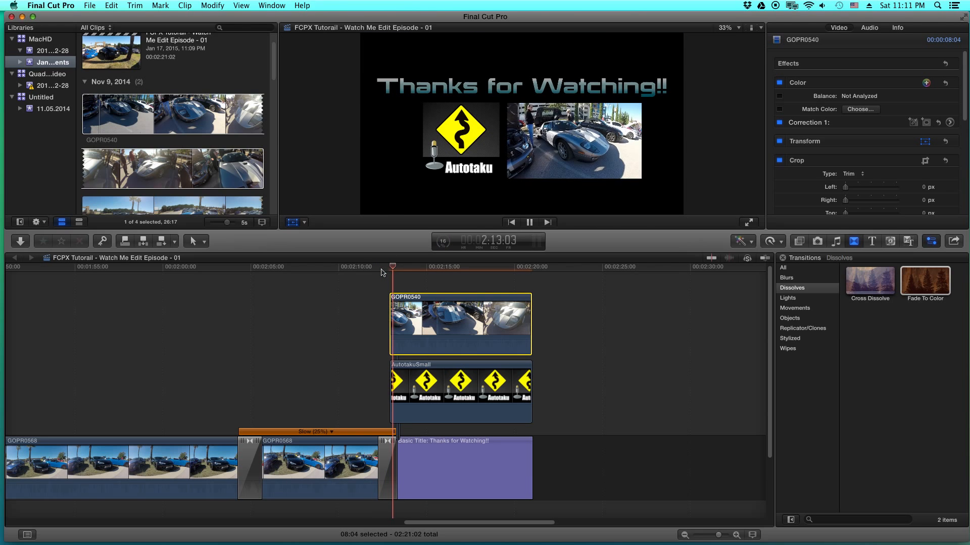